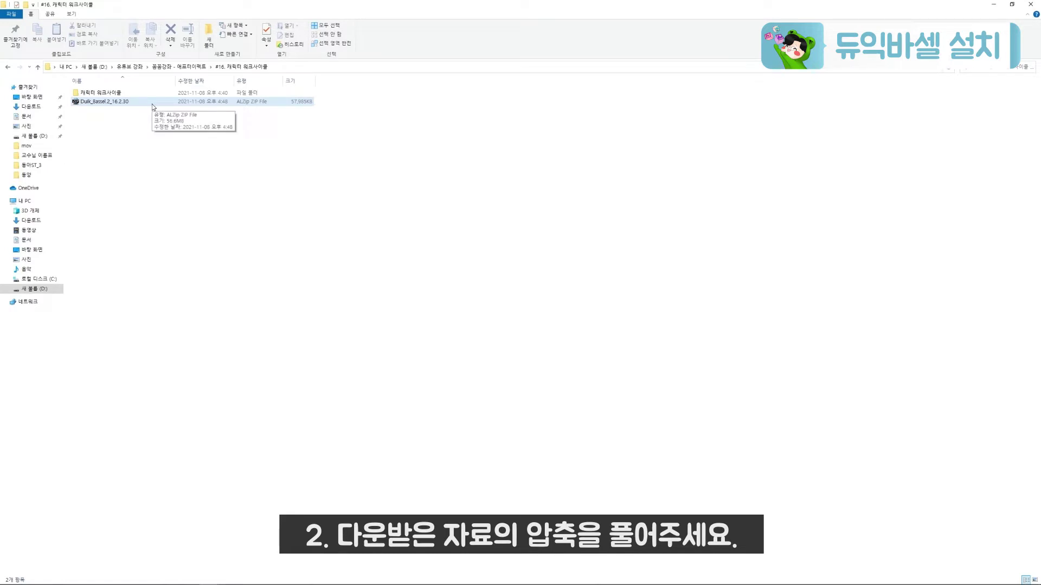
Extract the Duik_Bassel.2_16.2.30 ZIP archive into a folder of the same name
{"action": "left_click", "coordinate": [153, 106]}
{"action": "right_click", "coordinate": [152, 104]}
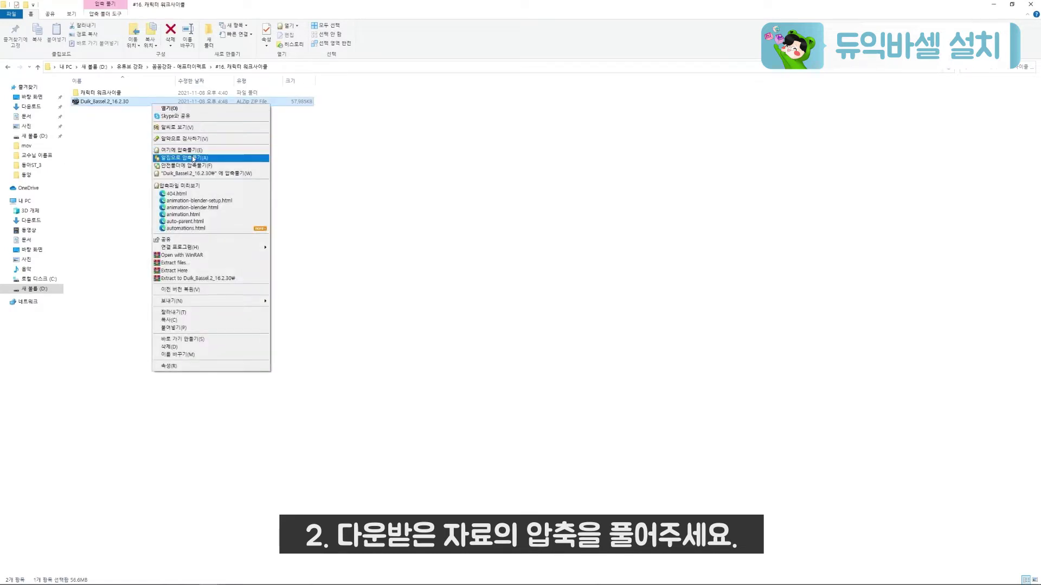
{"action": "left_click", "coordinate": [179, 166]}
Copy the Optional Panels and ScriptUI Panels folders into the Adobe After Effects 2021 Scripts folder, granting administrator permission
{"action": "left_click_drag", "start_coordinate": [557, 248], "coordinate": [446, 258]}
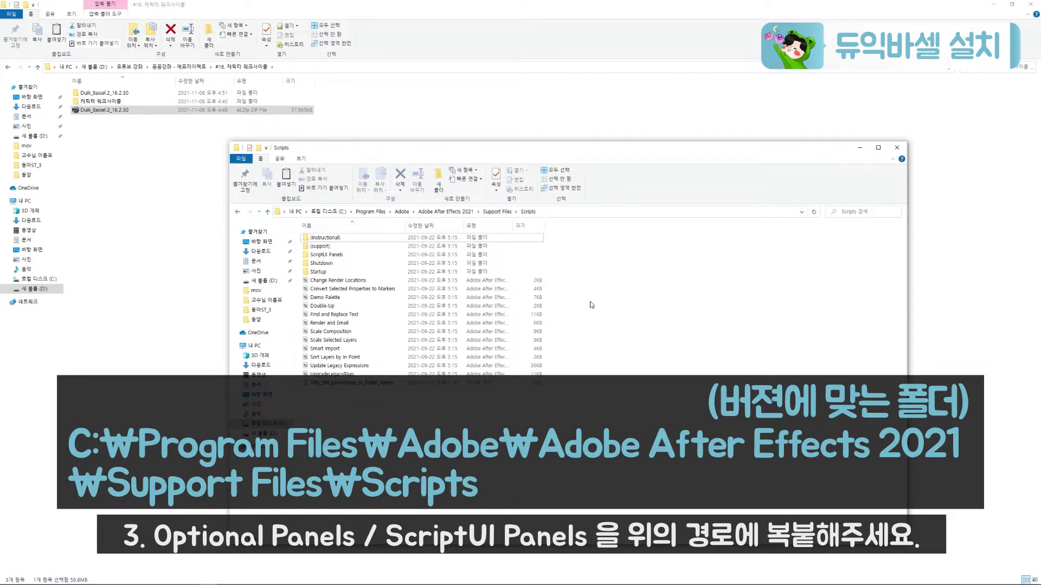
{"action": "key", "text": "ctrl+v"}
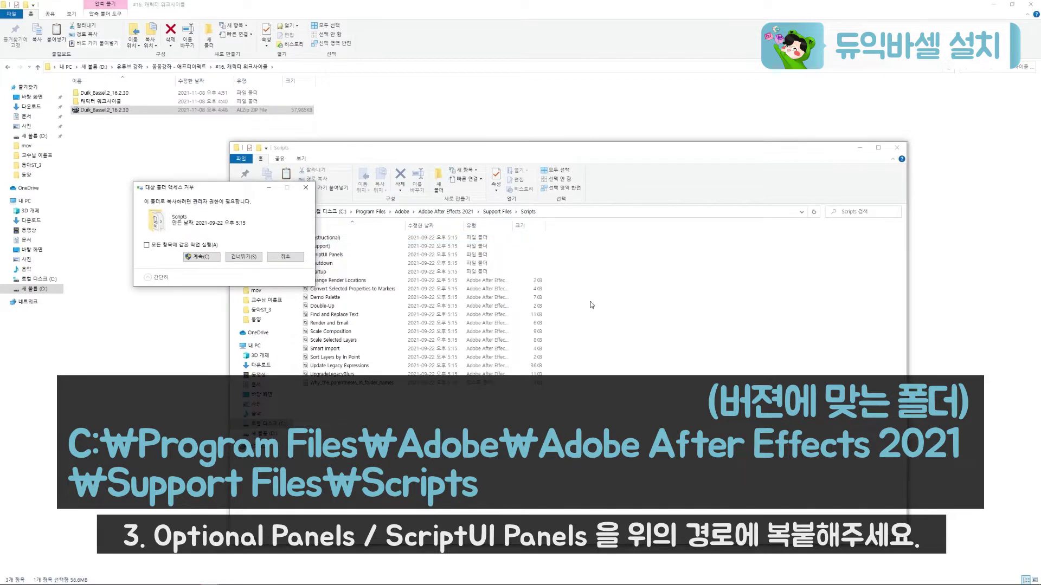
{"action": "left_click", "coordinate": [201, 258]}
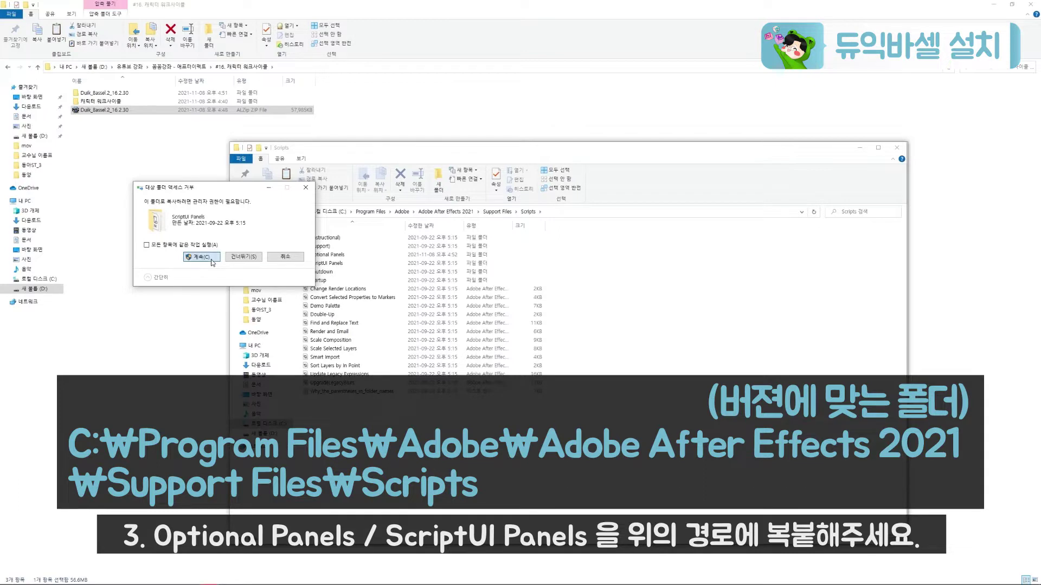
{"action": "left_click", "coordinate": [211, 260]}
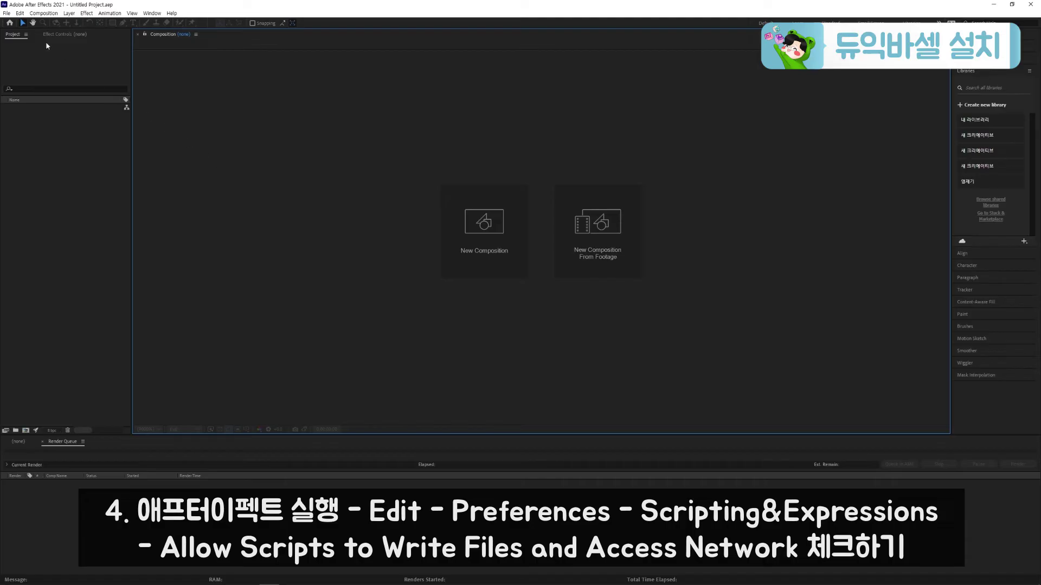
Switch to After Effects and make sure scripts are allowed to write files and access the network in the Scripting & Expressions preferences
{"action": "left_click", "coordinate": [19, 13]}
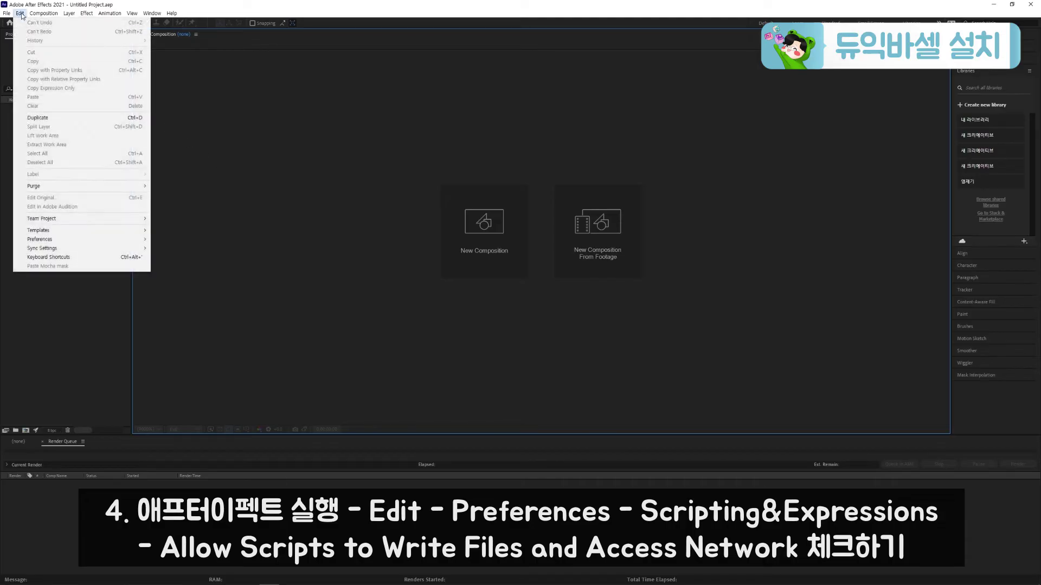
{"action": "mouse_move", "coordinate": [87, 239]}
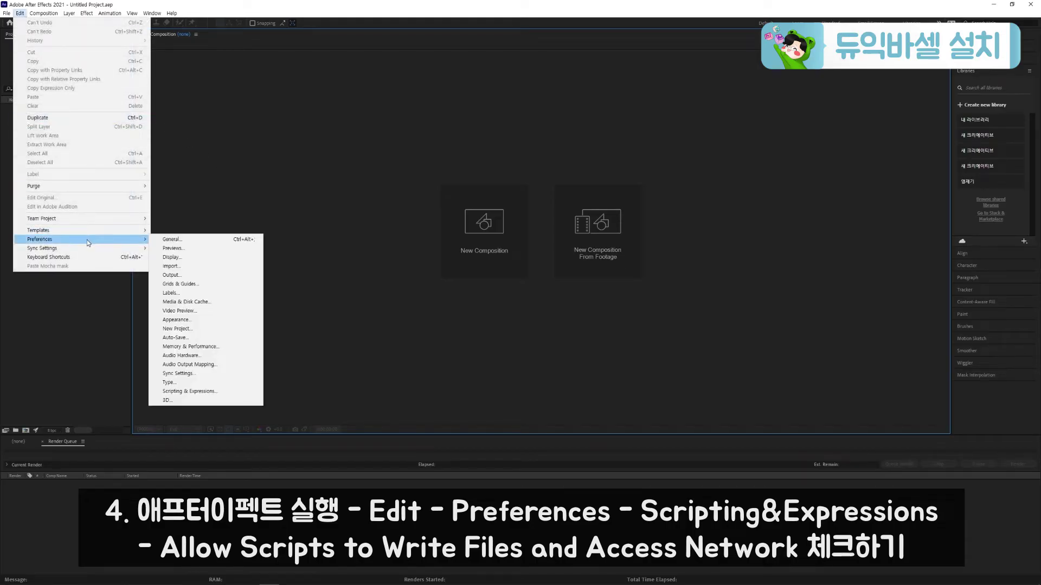
{"action": "left_click", "coordinate": [189, 391]}
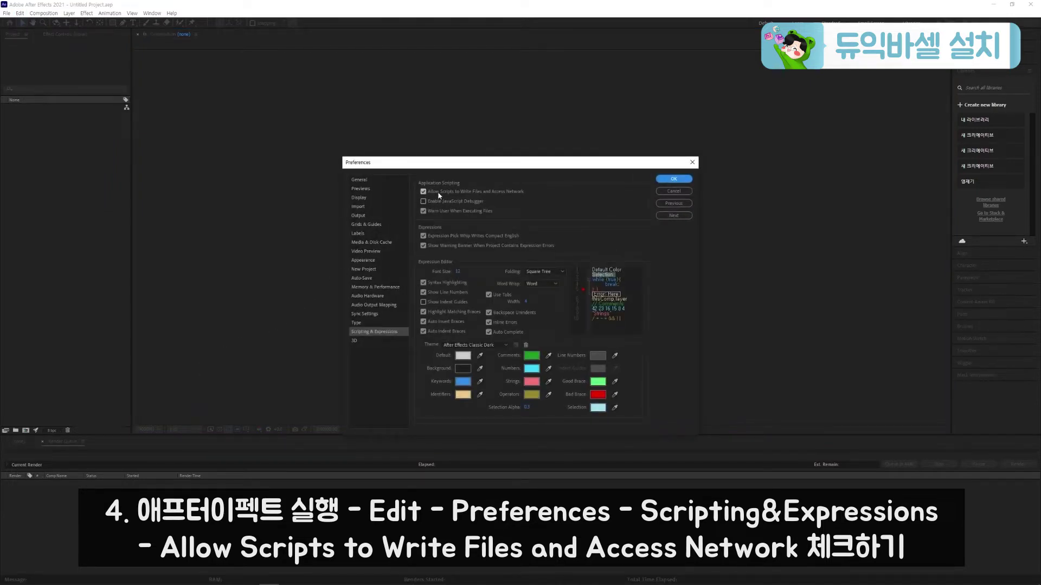
{"action": "left_click", "coordinate": [659, 181]}
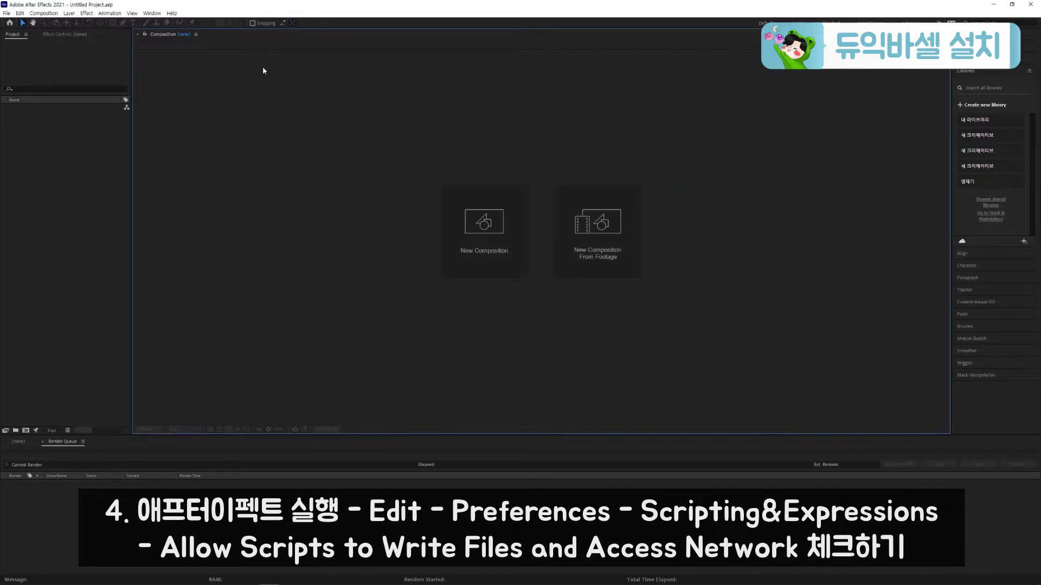
Launch the Duik Bassel.2.jsx script and set its language to English
{"action": "left_click", "coordinate": [153, 13]}
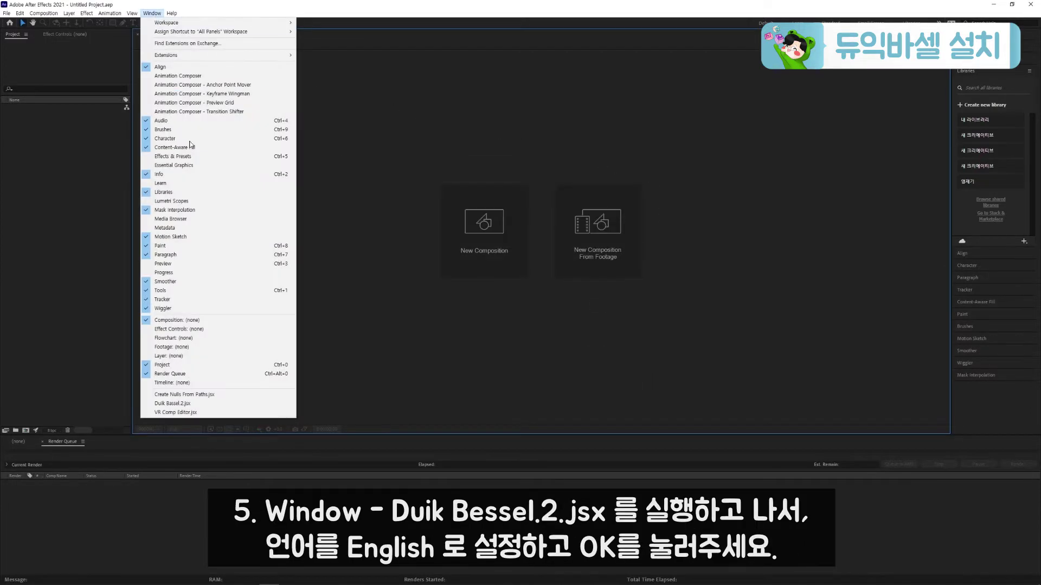
{"action": "left_click", "coordinate": [212, 405]}
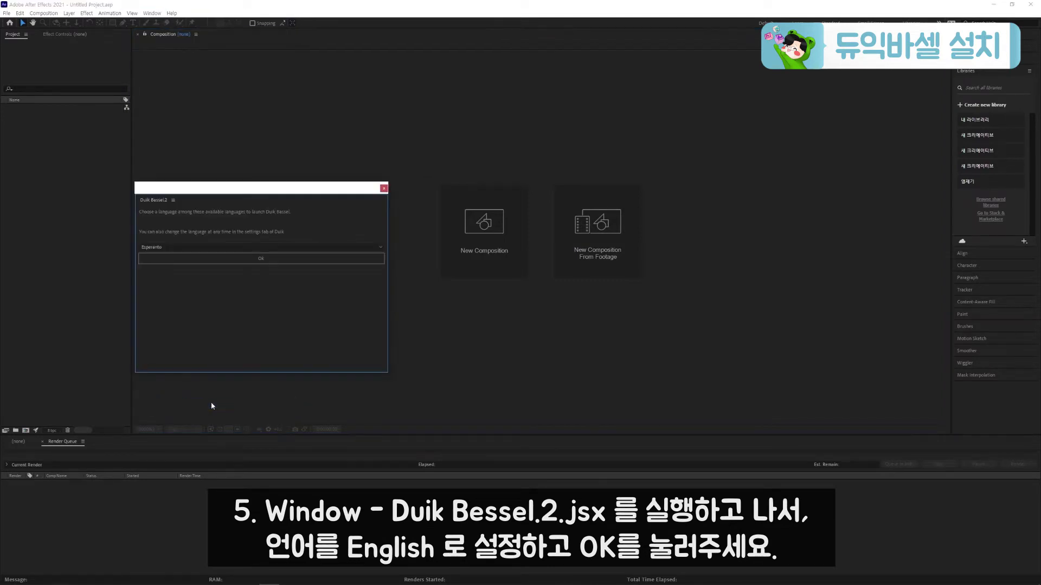
{"action": "left_click", "coordinate": [260, 247]}
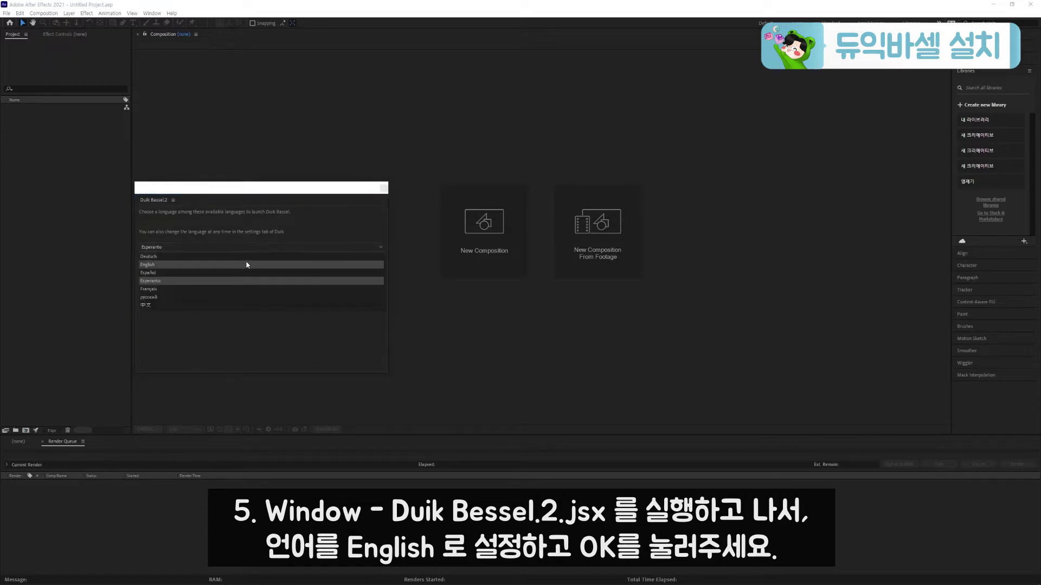
{"action": "left_click", "coordinate": [244, 265]}
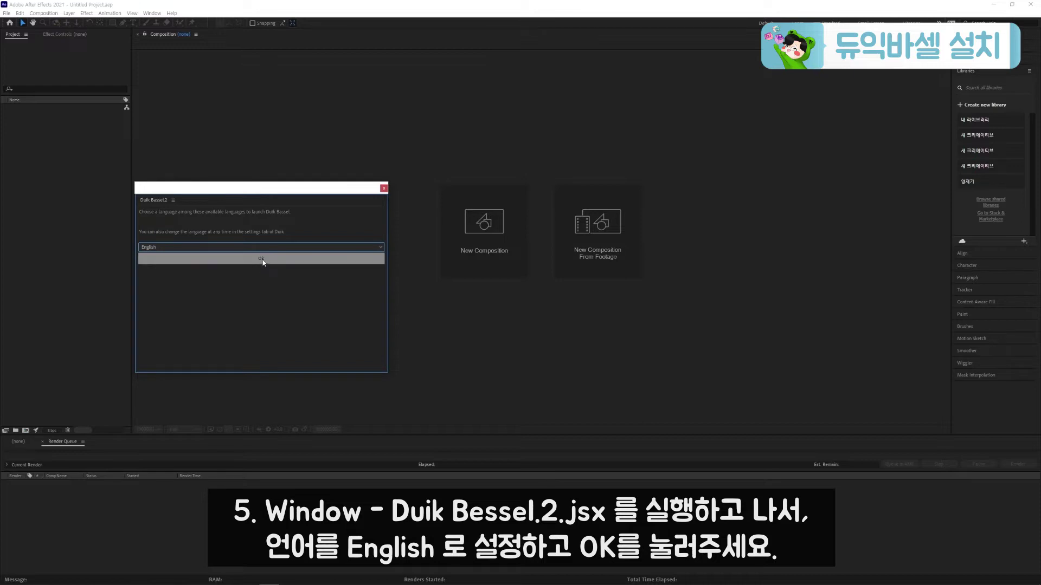
{"action": "left_click", "coordinate": [263, 263]}
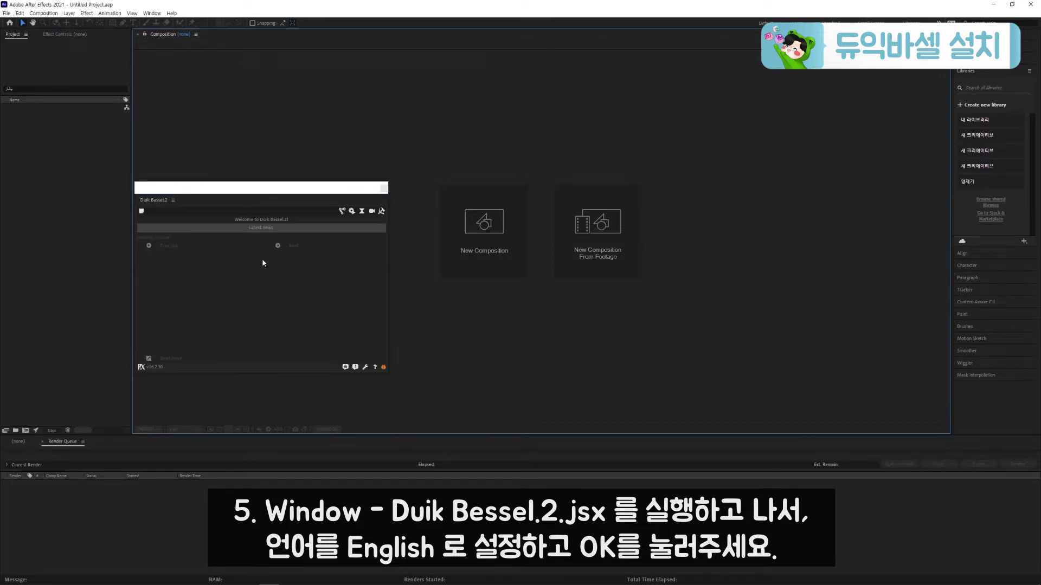
Show Duik's Rigging tools for Links & constraints and dock its panel as a narrow column beside the Project panel
{"action": "left_click_drag", "start_coordinate": [281, 190], "coordinate": [444, 168]}
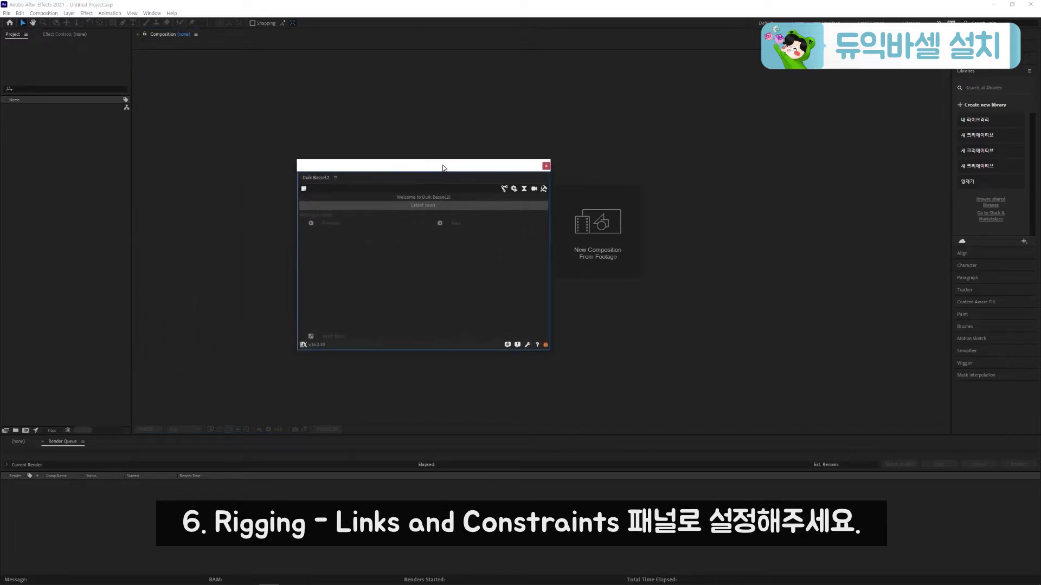
{"action": "left_click", "coordinate": [505, 189]}
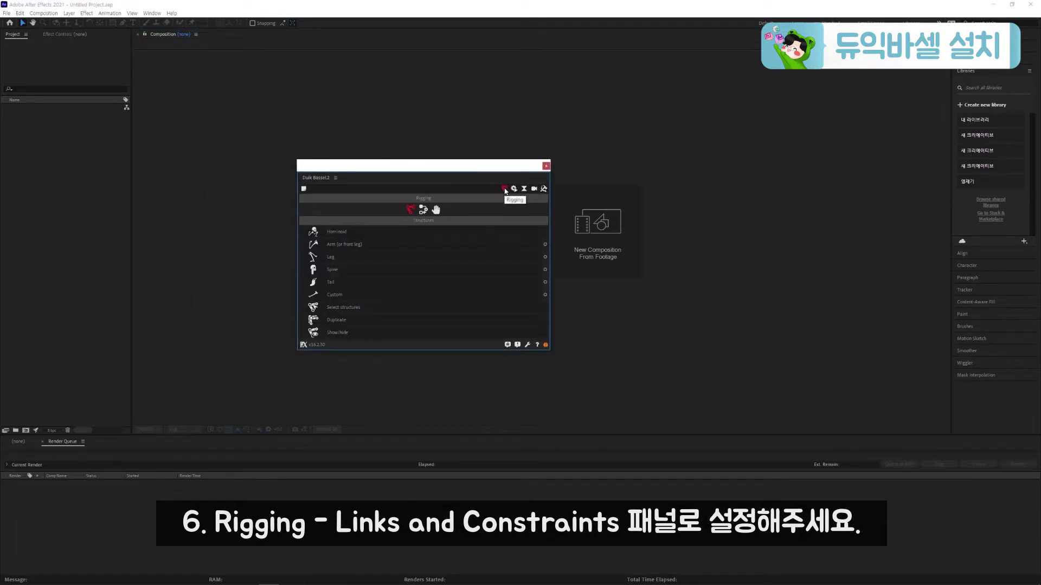
{"action": "left_click", "coordinate": [424, 210]}
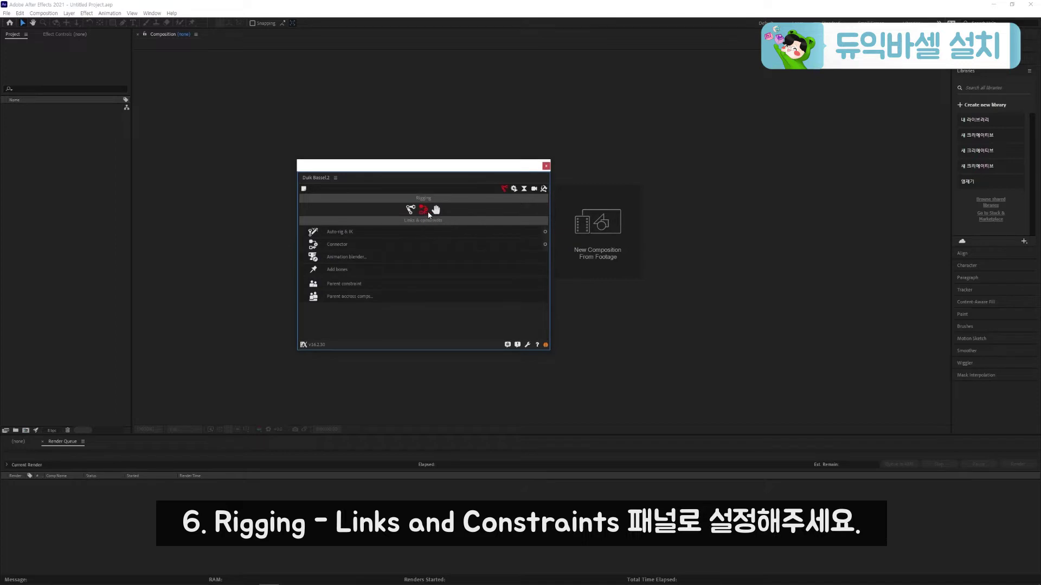
{"action": "left_click_drag", "start_coordinate": [320, 181], "coordinate": [143, 126]}
{"action": "left_click_drag", "start_coordinate": [542, 166], "coordinate": [256, 168]}
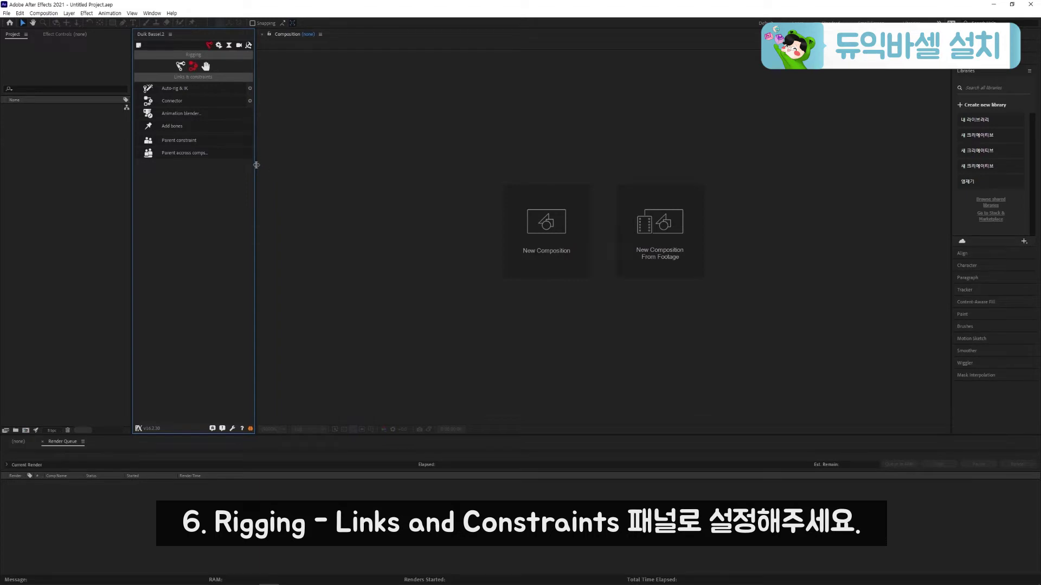
{"action": "left_click", "coordinate": [274, 168]}
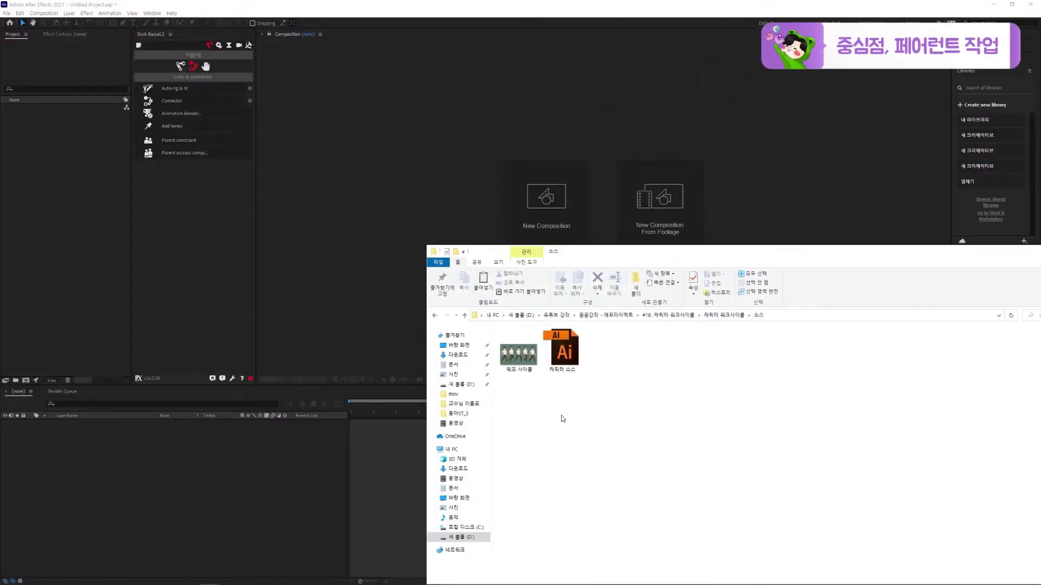
Import the Illustrator file 캐릭터 소스.ai as a Composition with Layer Size footage dimensions, and open the resulting composition
{"action": "left_click_drag", "start_coordinate": [564, 352], "coordinate": [69, 174]}
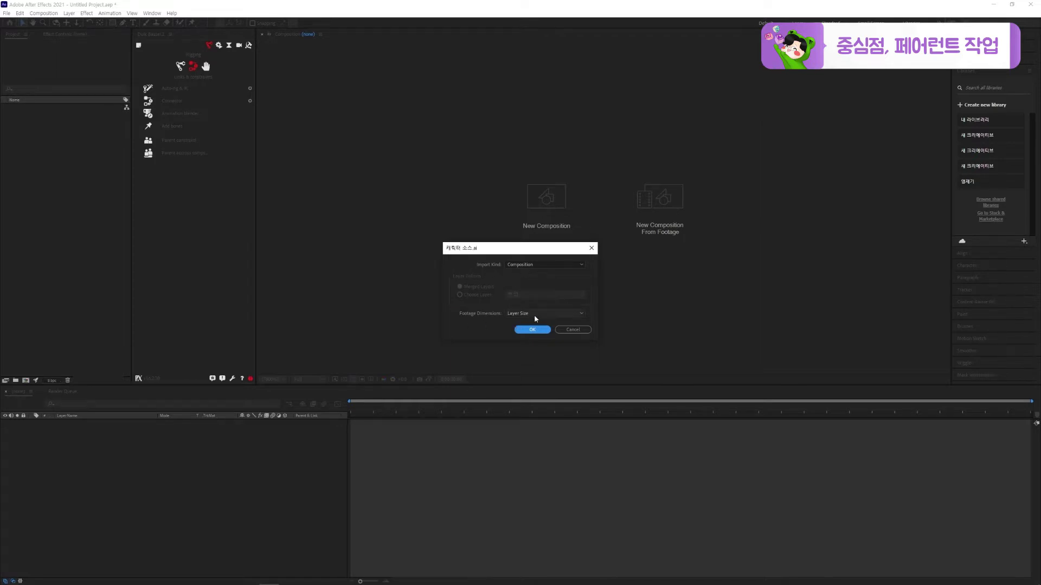
{"action": "left_click", "coordinate": [532, 330]}
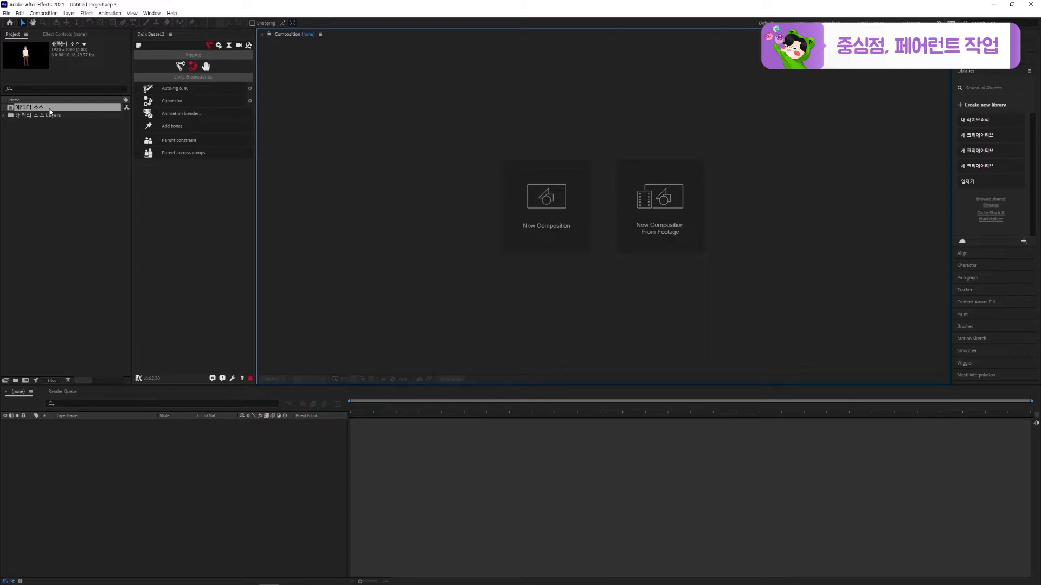
{"action": "double_click", "coordinate": [49, 109]}
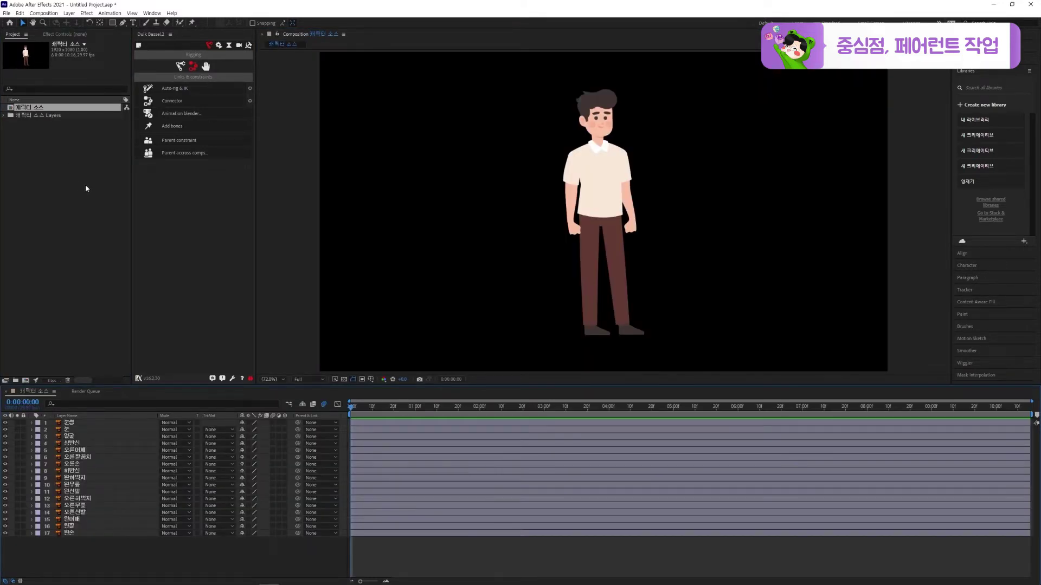
Go through all character layers from 눈썹 down to 왼손 to examine which body part each one holds
{"action": "left_click", "coordinate": [128, 423]}
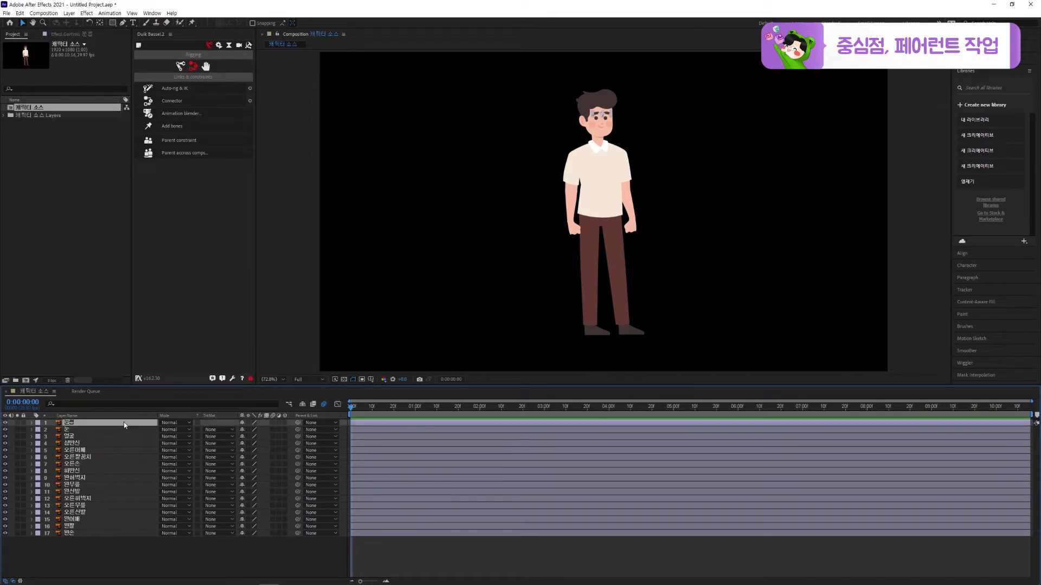
{"action": "left_click", "coordinate": [120, 430]}
{"action": "left_click", "coordinate": [119, 437]}
{"action": "left_click", "coordinate": [118, 443]}
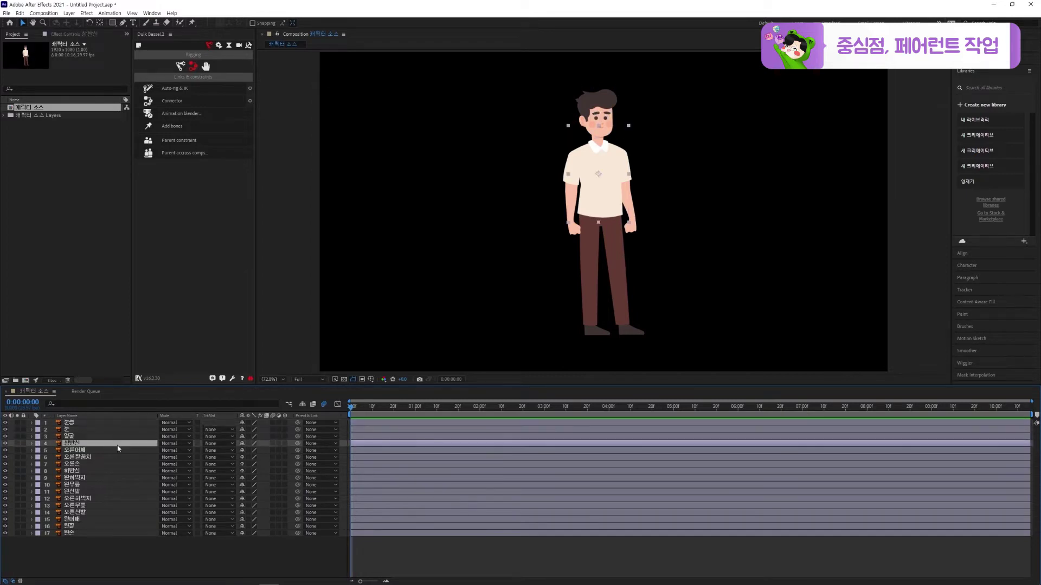
{"action": "left_click", "coordinate": [113, 450]}
{"action": "left_click", "coordinate": [113, 457]}
{"action": "left_click", "coordinate": [108, 465]}
{"action": "left_click", "coordinate": [106, 471]}
{"action": "left_click", "coordinate": [102, 478]}
{"action": "left_click", "coordinate": [96, 485]}
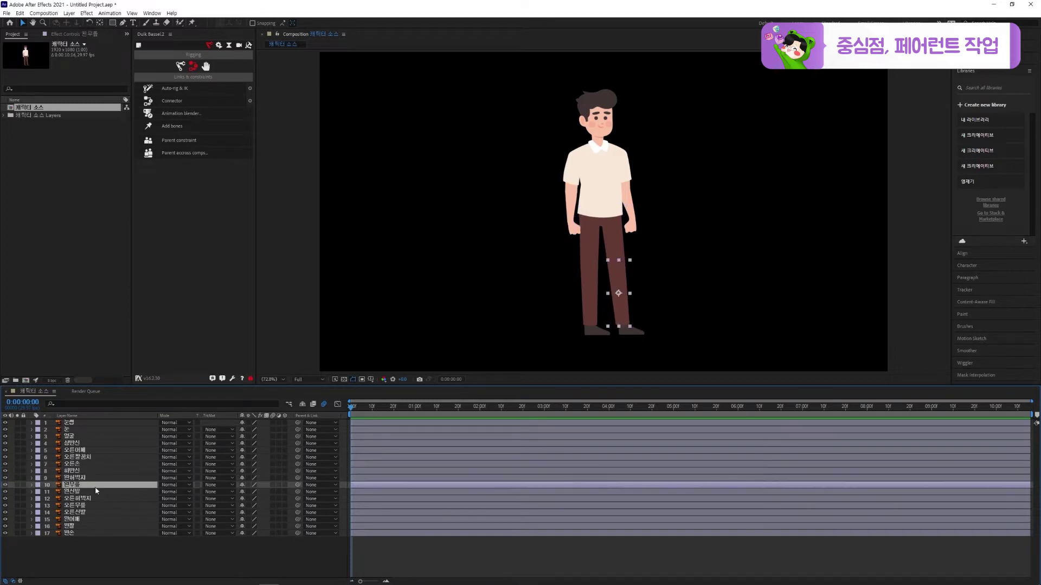
{"action": "left_click", "coordinate": [94, 491]}
{"action": "left_click", "coordinate": [92, 499]}
{"action": "left_click", "coordinate": [90, 506]}
{"action": "left_click", "coordinate": [89, 513]}
{"action": "left_click", "coordinate": [87, 519]}
{"action": "left_click", "coordinate": [85, 526]}
{"action": "left_click", "coordinate": [84, 533]}
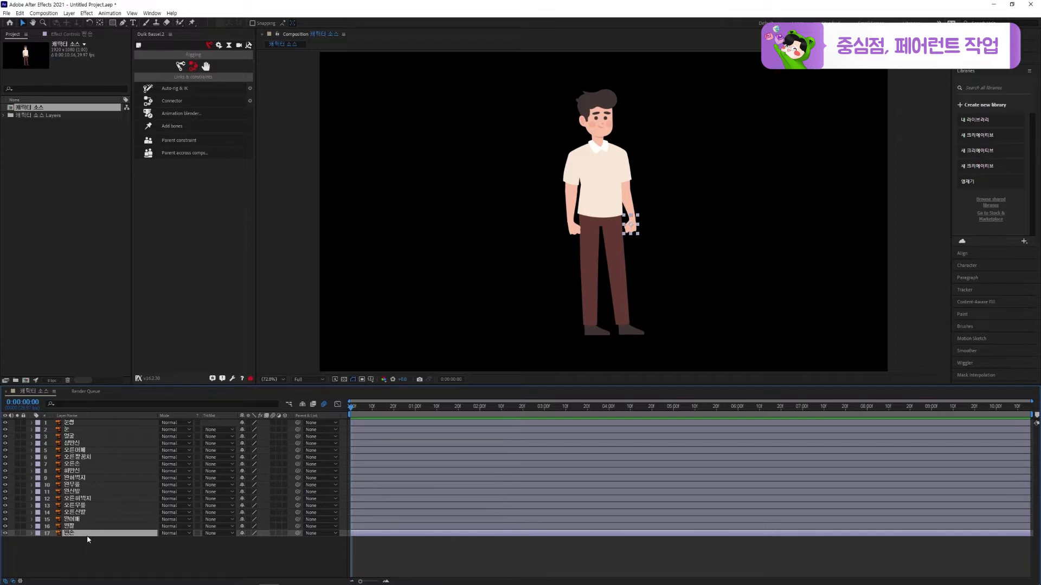
Solo the 왼손 layer and move its anchor point up to the wrist with the Pan Behind tool
{"action": "left_click", "coordinate": [17, 533]}
{"action": "key", "text": "slash"}
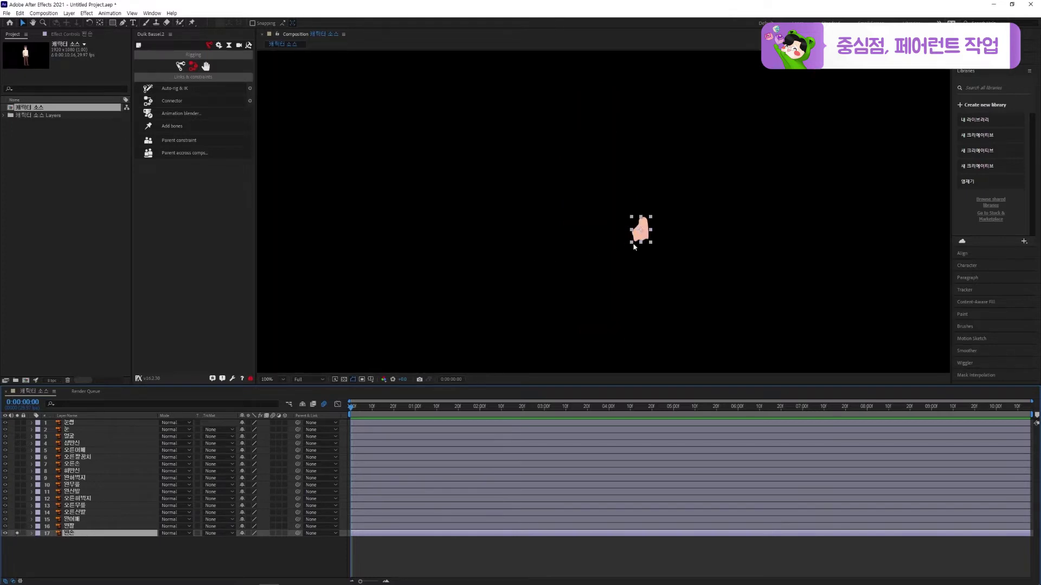
{"action": "left_click", "coordinate": [100, 23]}
{"action": "scroll", "coordinate": [637, 219], "scroll_direction": "up", "scroll_amount": 1}
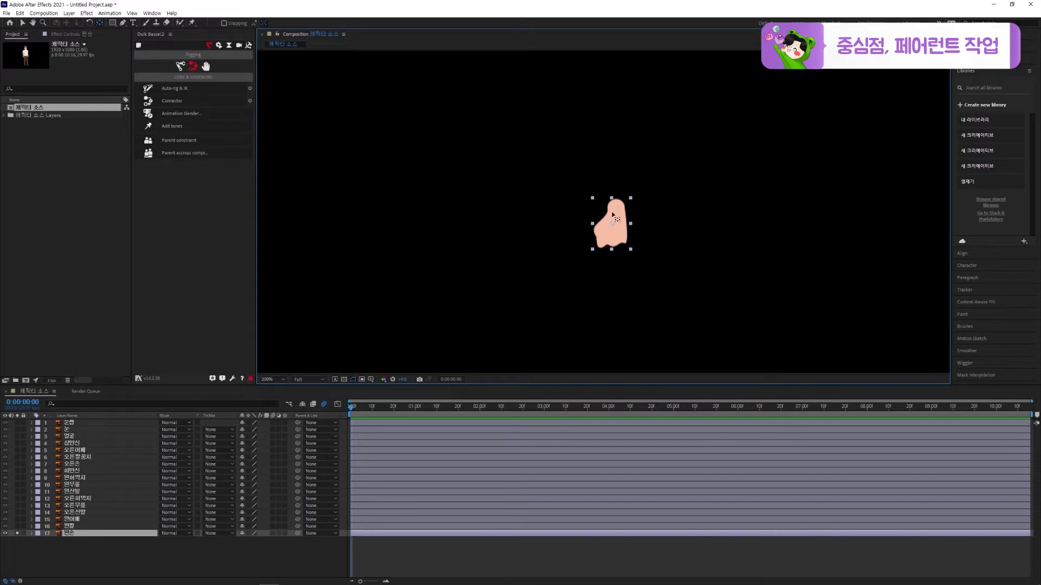
{"action": "left_click_drag", "start_coordinate": [612, 225], "coordinate": [616, 211]}
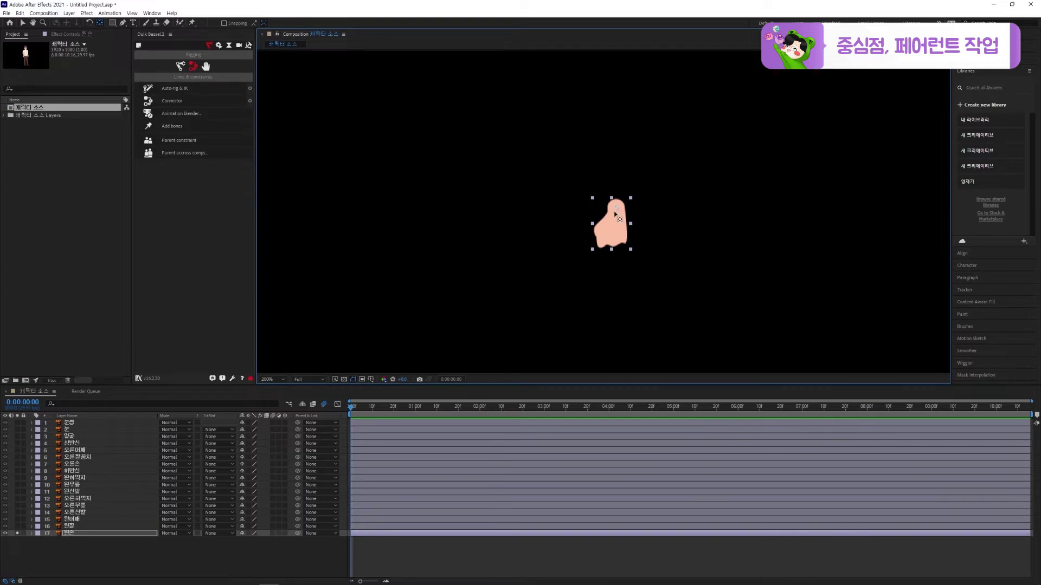
Solo only the 왼팔 layer and move its anchor point to the elbow at the forearm's upper end
{"action": "left_click", "coordinate": [16, 527], "text": "alt"}
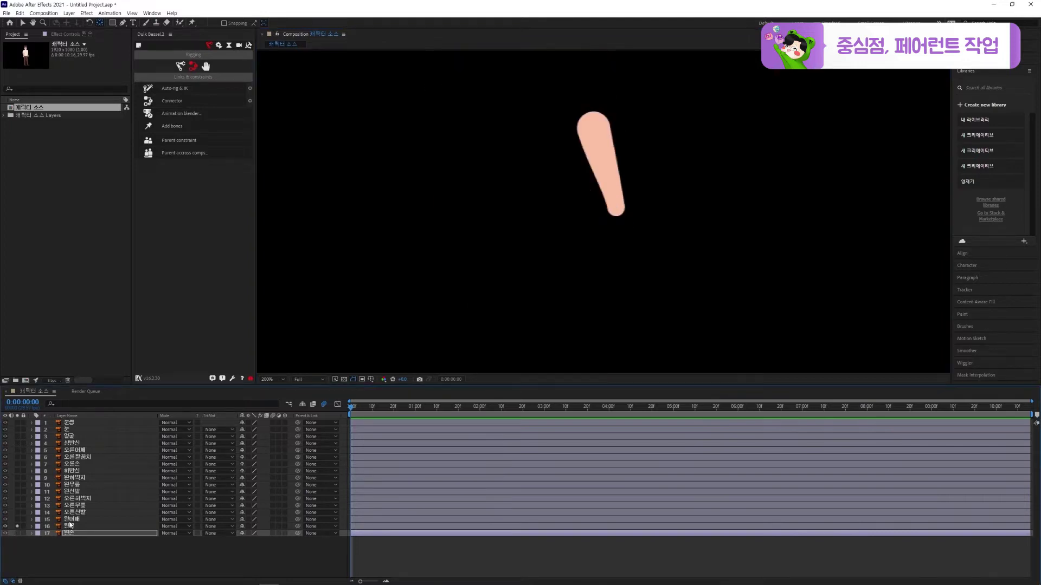
{"action": "left_click", "coordinate": [616, 190]}
{"action": "left_click_drag", "start_coordinate": [616, 190], "coordinate": [647, 227]}
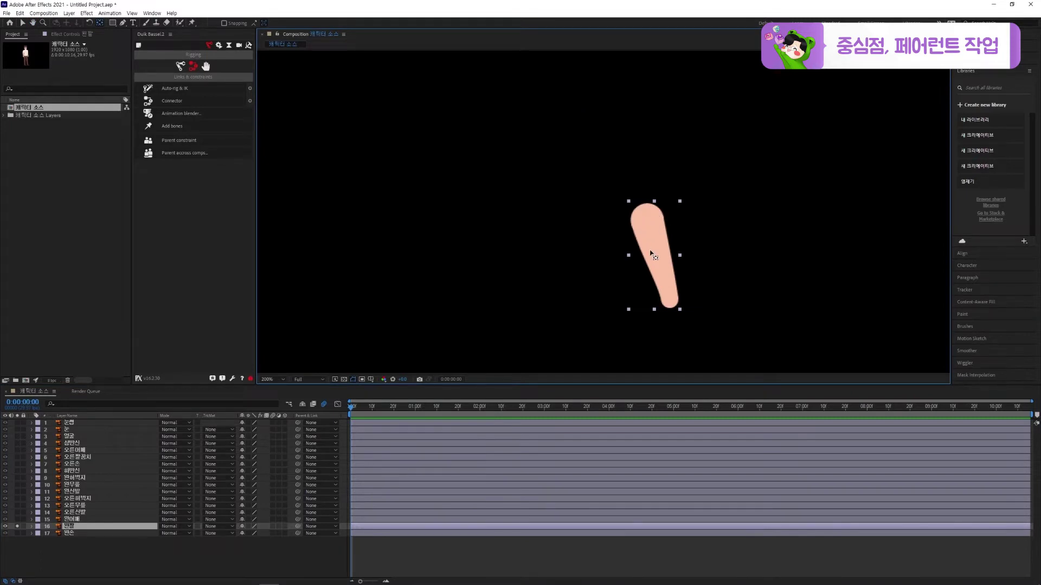
{"action": "key", "text": "Return"}
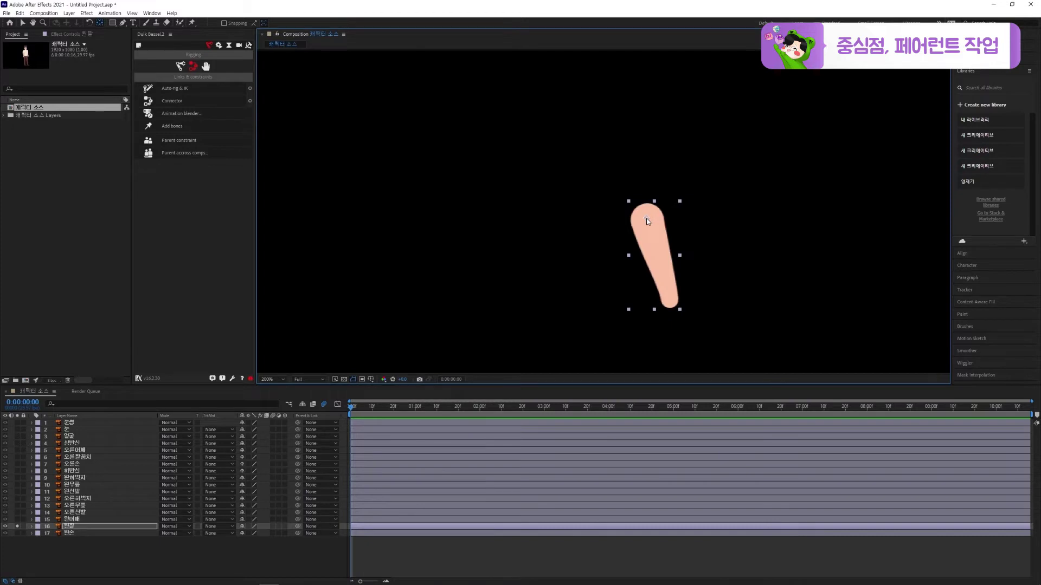
Turn off solo for the 왼팔 layer and review the whole character's arms and legs
{"action": "left_click", "coordinate": [18, 526]}
{"action": "scroll", "coordinate": [592, 232], "scroll_direction": "down", "scroll_amount": 1}
{"action": "left_click_drag", "start_coordinate": [592, 232], "coordinate": [566, 236]}
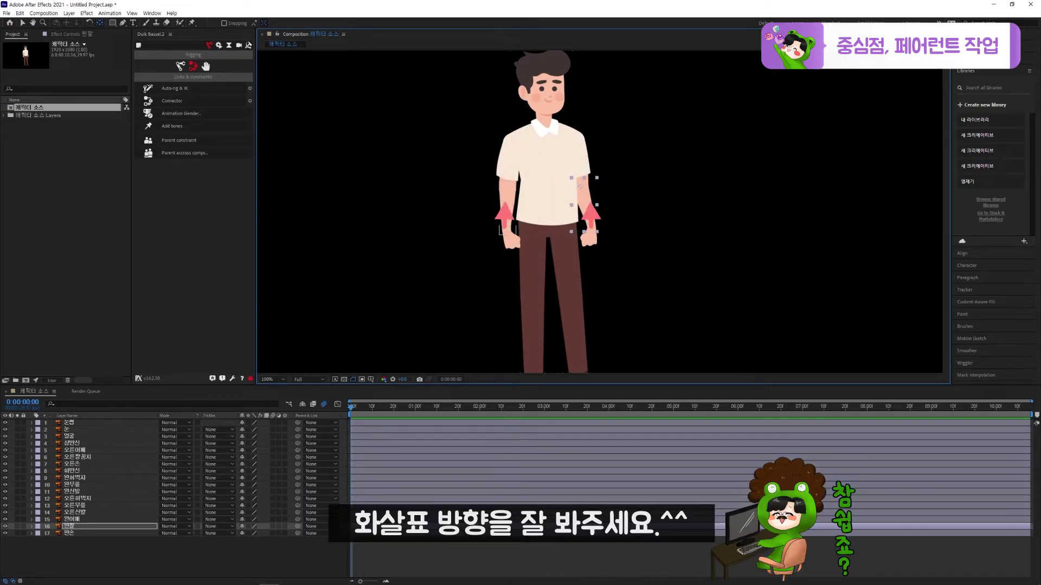
{"action": "scroll", "coordinate": [507, 227], "scroll_direction": "down", "scroll_amount": 3}
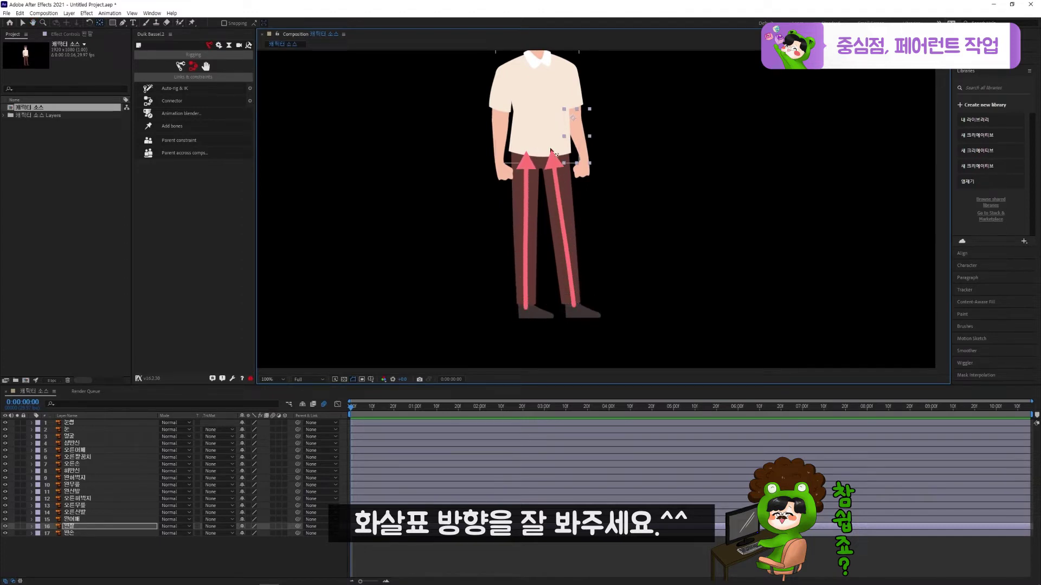
{"action": "scroll", "coordinate": [553, 163], "scroll_direction": "up", "scroll_amount": 3}
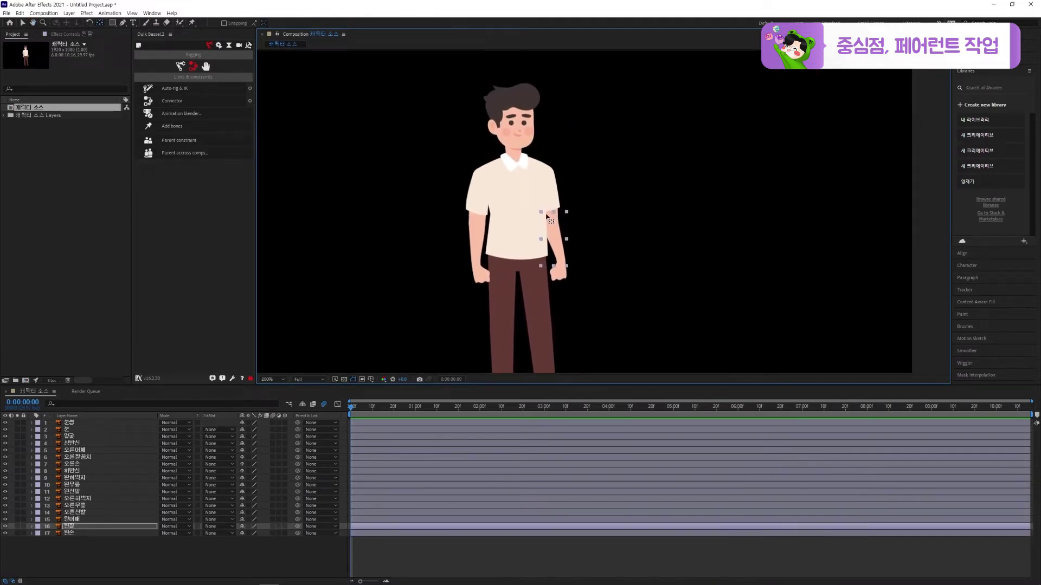
Solo the 왼팔 and 왼손 layers in turn to check where their anchor points sit at the elbow and wrist
{"action": "scroll", "coordinate": [549, 219], "scroll_direction": "up", "scroll_amount": 2}
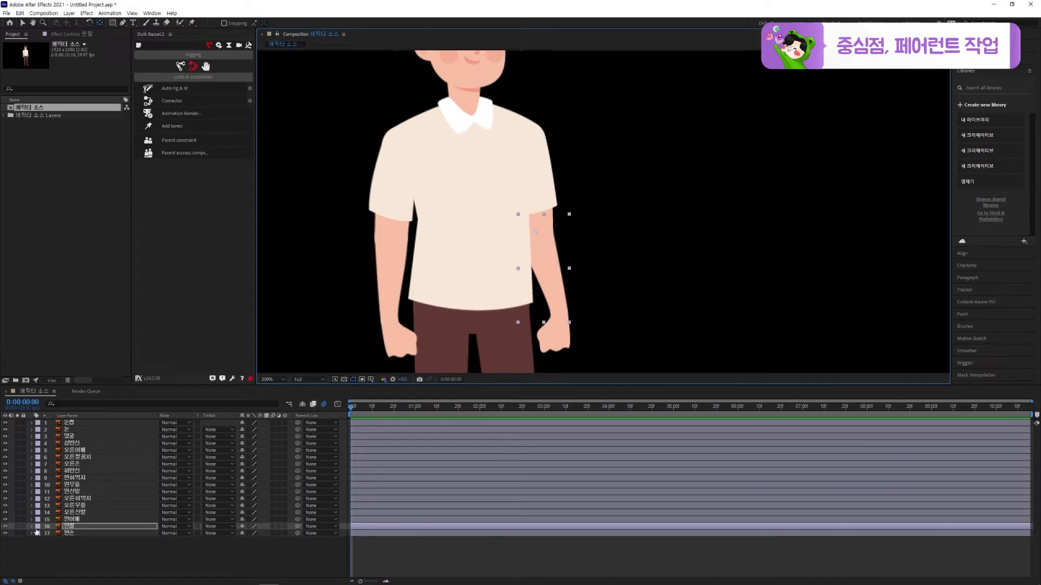
{"action": "left_click", "coordinate": [17, 526]}
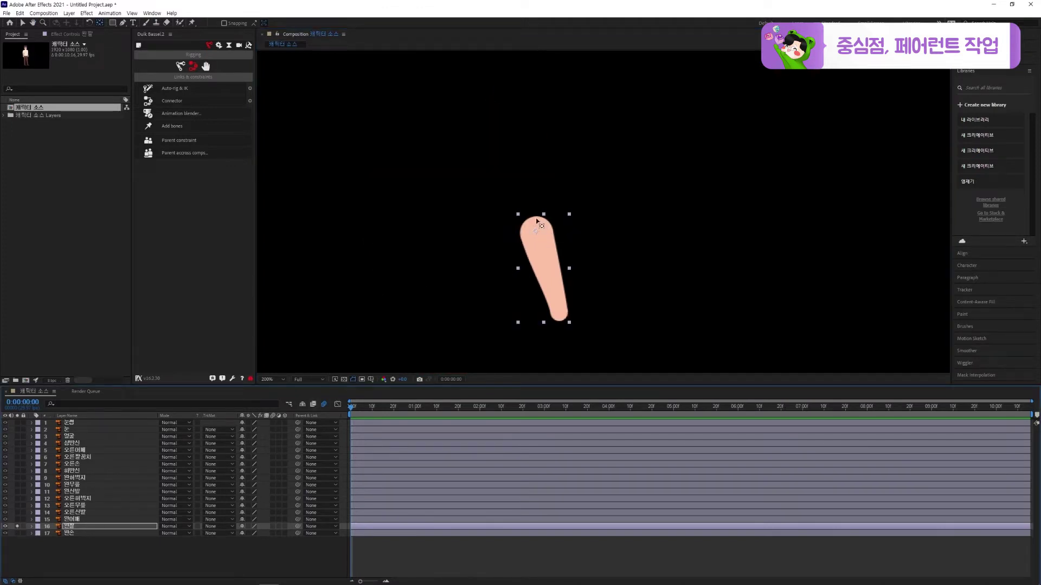
{"action": "left_click", "coordinate": [17, 526]}
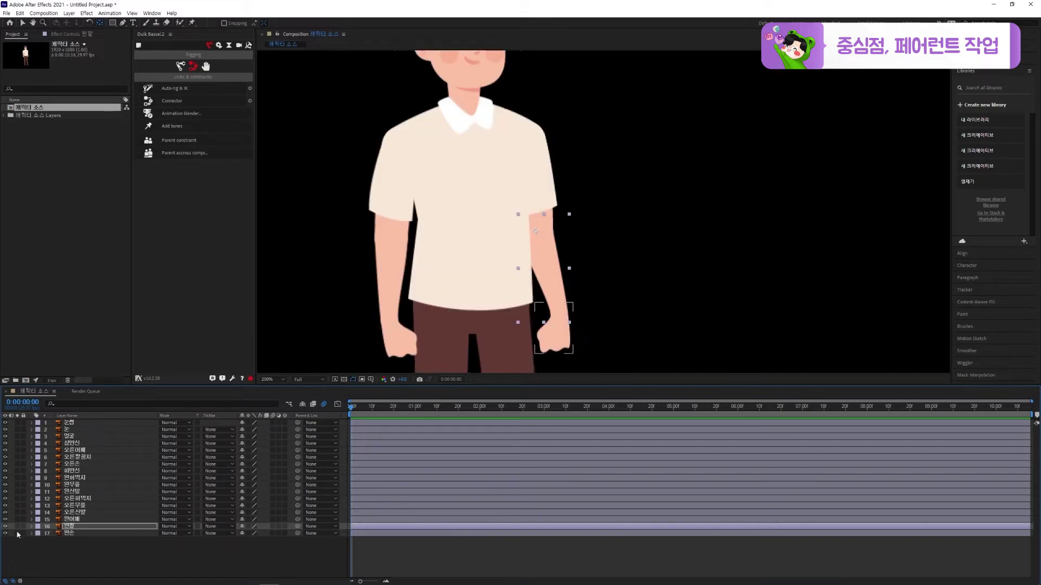
{"action": "left_click", "coordinate": [17, 534]}
{"action": "left_click", "coordinate": [76, 534]}
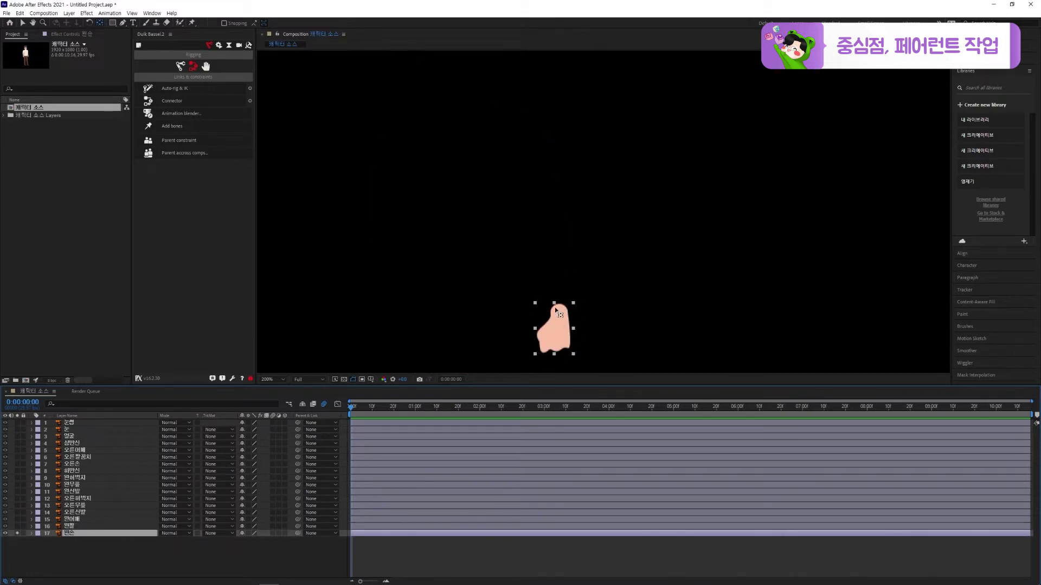
{"action": "left_click", "coordinate": [16, 533]}
{"action": "left_click", "coordinate": [17, 526]}
{"action": "left_click", "coordinate": [17, 527]}
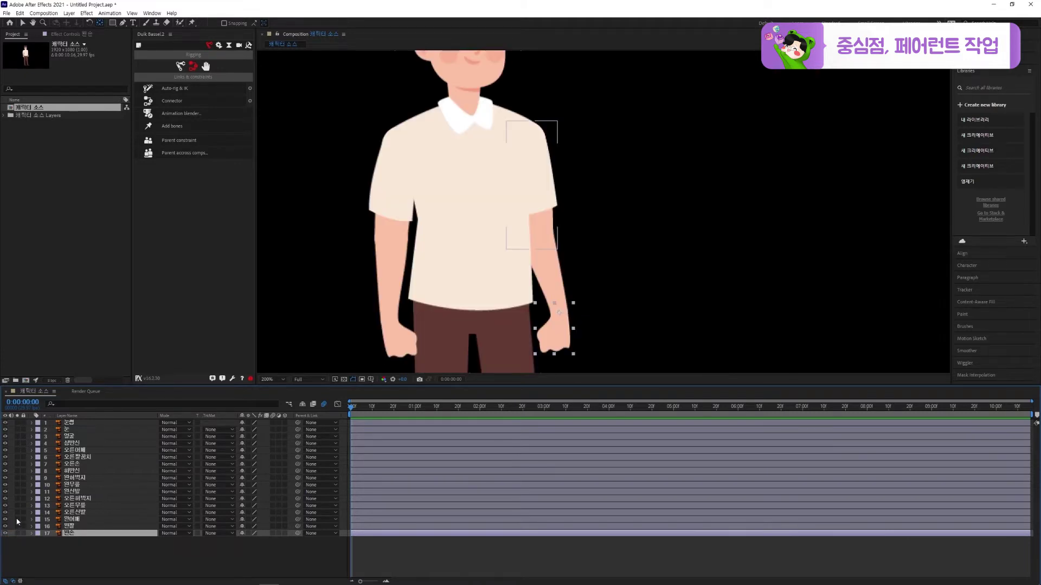
Solo the 왼어깨 layer and move its anchor point up to the shoulder joint at the sleeve's rounded top
{"action": "left_click", "coordinate": [17, 519]}
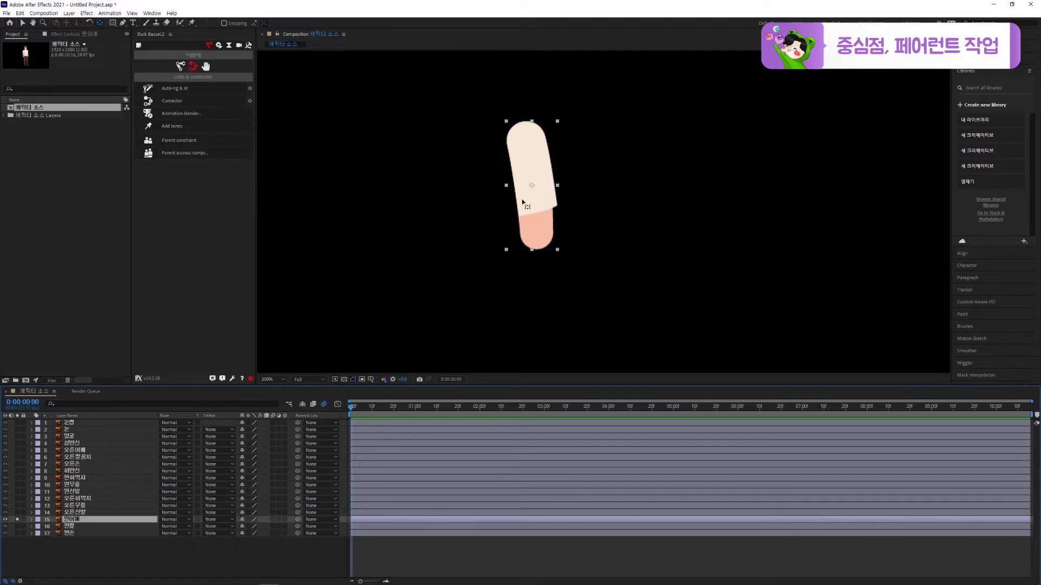
{"action": "left_click_drag", "start_coordinate": [531, 187], "coordinate": [523, 140]}
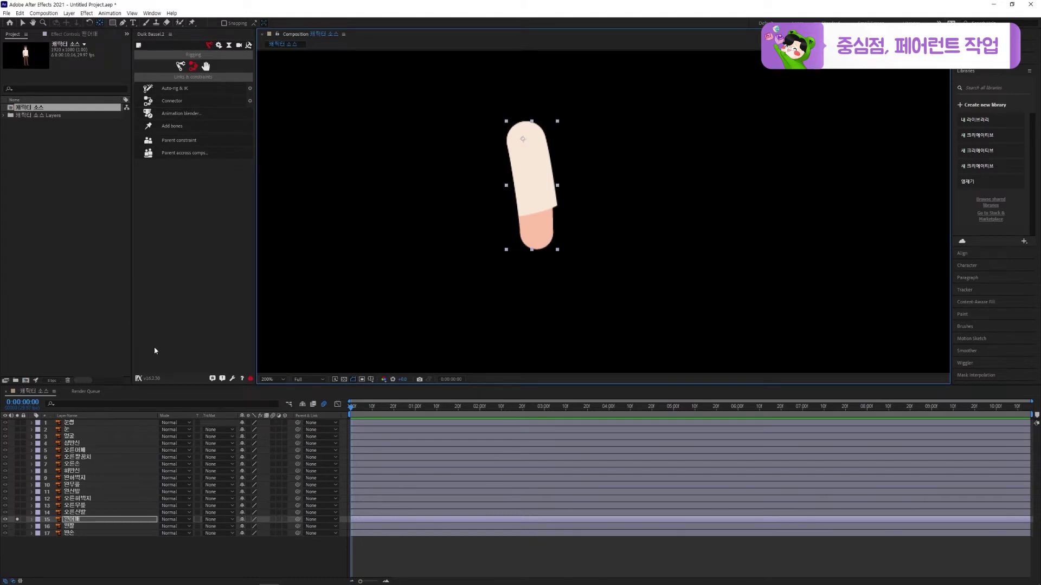
{"action": "left_click", "coordinate": [21, 24]}
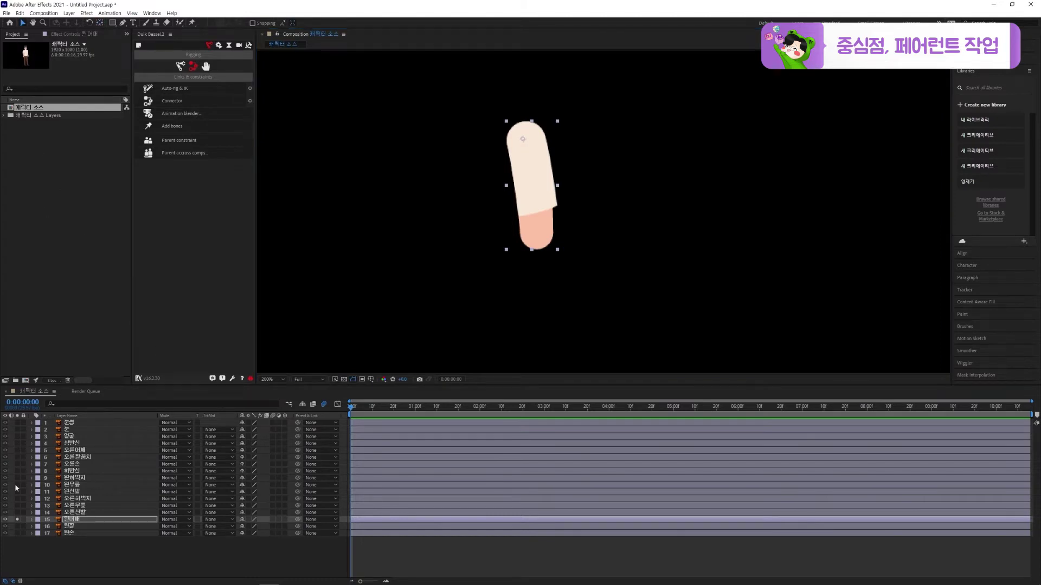
Turn off solo for the 왼어깨 layer and parent the 왼팔 layer to 왼어깨
{"action": "left_click", "coordinate": [17, 520]}
{"action": "left_click", "coordinate": [76, 526]}
{"action": "left_click_drag", "start_coordinate": [297, 529], "coordinate": [152, 521]}
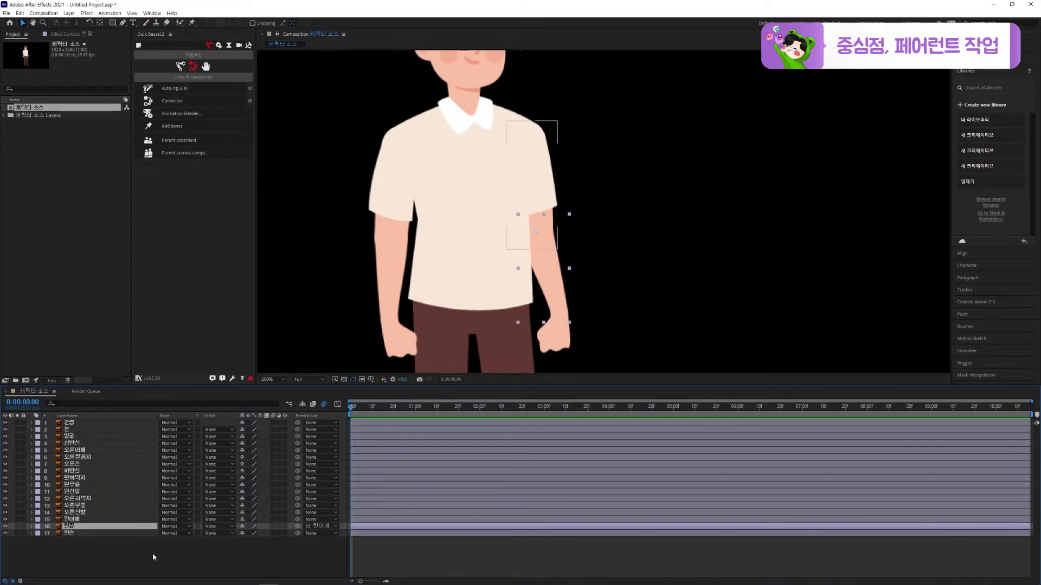
Test the arm joints by rotating the 왼어깨 layer to -12° and the 왼팔 layer to -16°
{"action": "left_click", "coordinate": [131, 520]}
{"action": "key", "text": "r"}
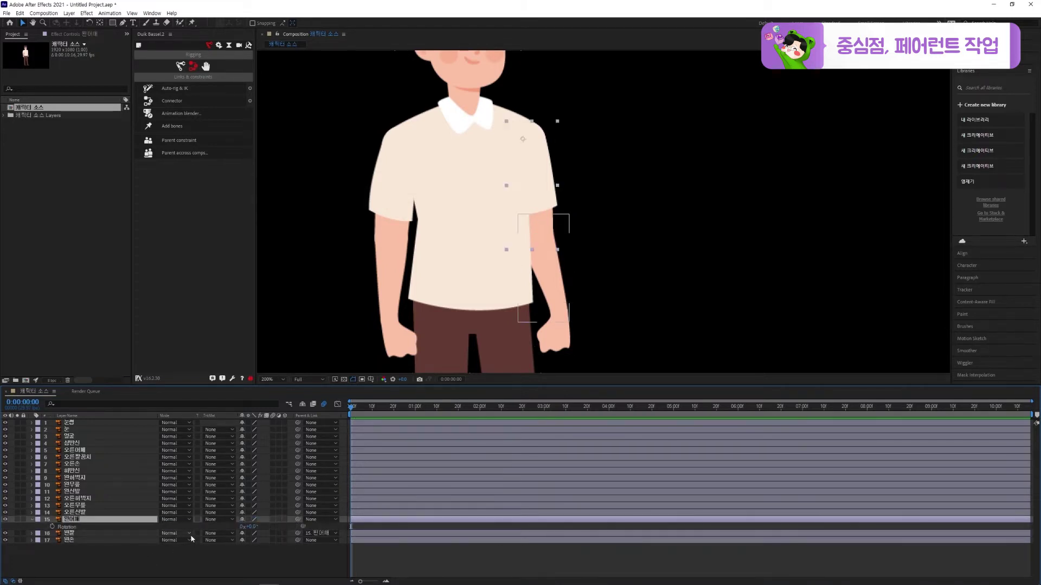
{"action": "mouse_move", "coordinate": [255, 529]}
{"action": "left_mouse_down"}
{"action": "mouse_move", "coordinate": [241, 528]}
{"action": "mouse_move", "coordinate": [265, 540]}
{"action": "mouse_move", "coordinate": [243, 540]}
{"action": "left_mouse_up"}
{"action": "left_click", "coordinate": [108, 533]}
{"action": "key", "text": "r"}
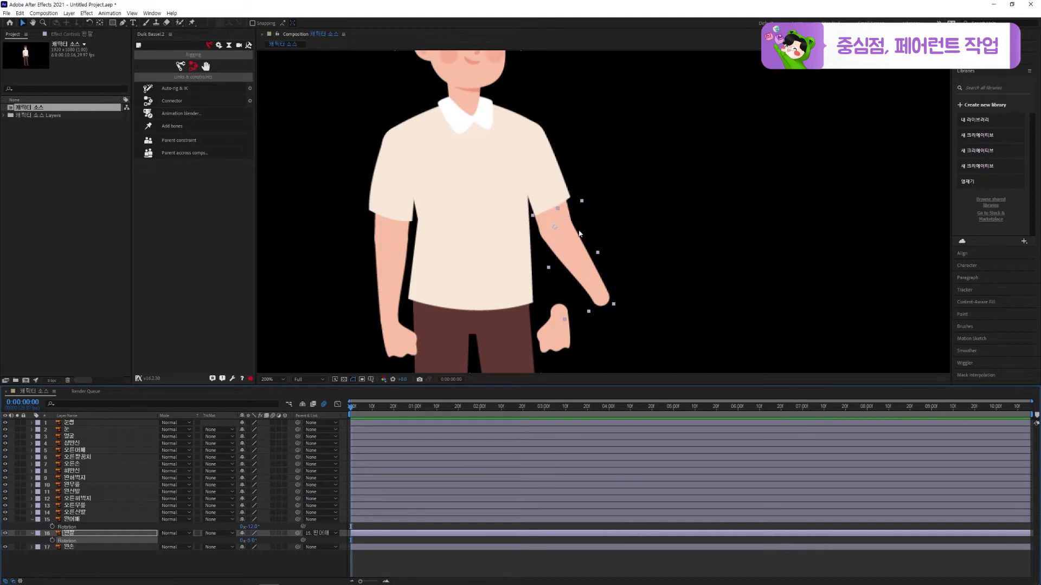
{"action": "left_click_drag", "start_coordinate": [253, 540], "coordinate": [250, 539]}
Solo the 왼팔 layer and draw a four-point Pen mask that cuts off the forearm's rounded elbow end
{"action": "left_click", "coordinate": [18, 534]}
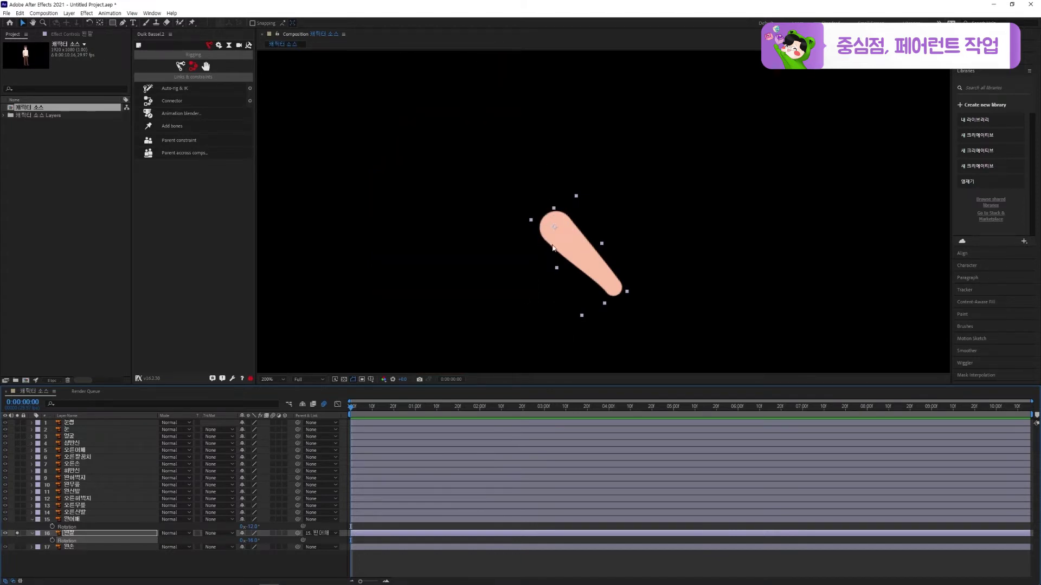
{"action": "left_click", "coordinate": [123, 24]}
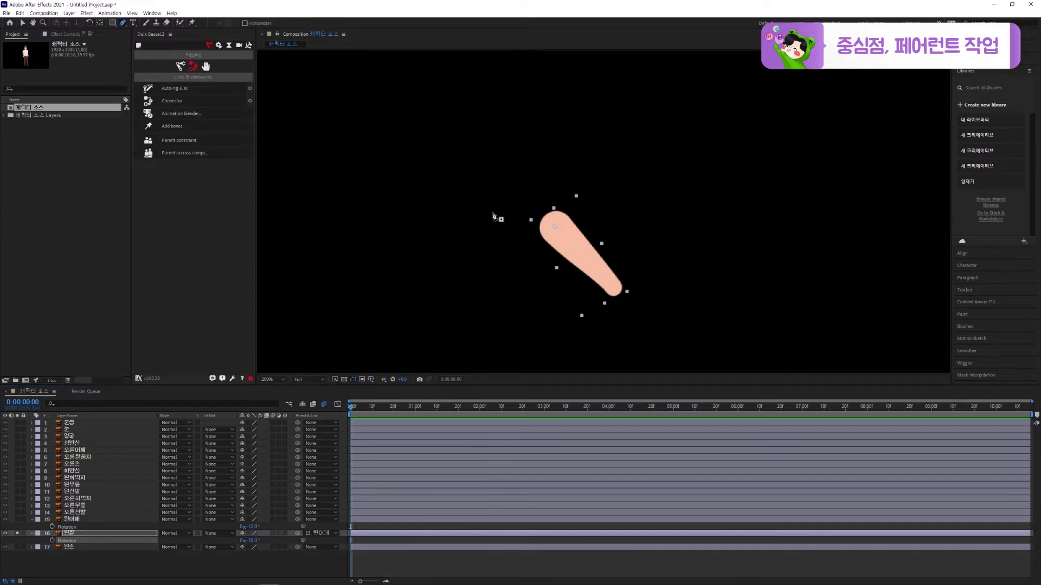
{"action": "left_click", "coordinate": [529, 243]}
{"action": "left_click", "coordinate": [584, 207]}
{"action": "left_click", "coordinate": [653, 278]}
{"action": "left_click", "coordinate": [605, 322]}
{"action": "left_click", "coordinate": [528, 243]}
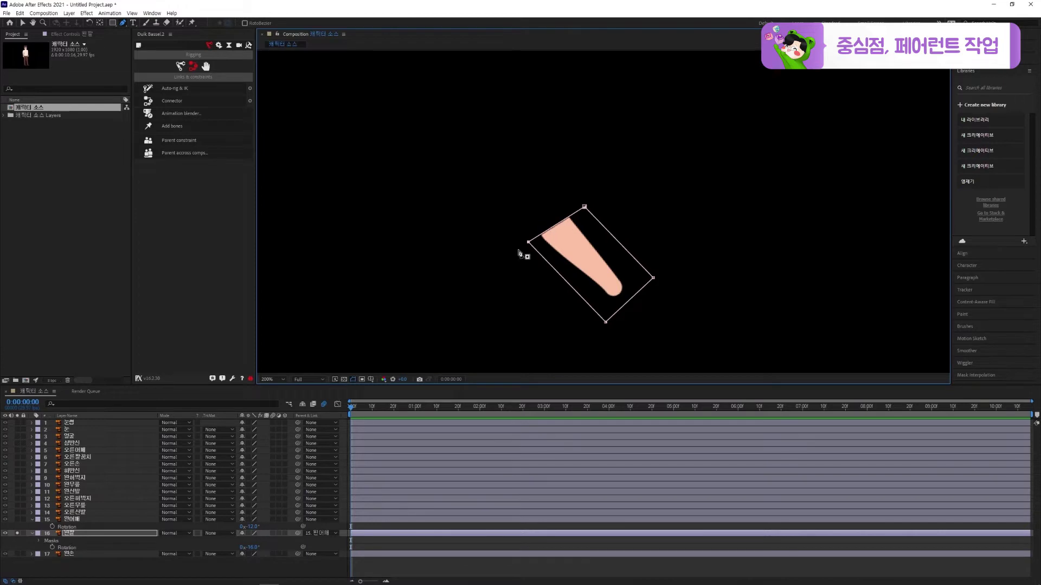
Show the 왼어깨 layer alone and draw a four-point Pen mask that trims its rounded lower end at the elbow
{"action": "left_click", "coordinate": [89, 519]}
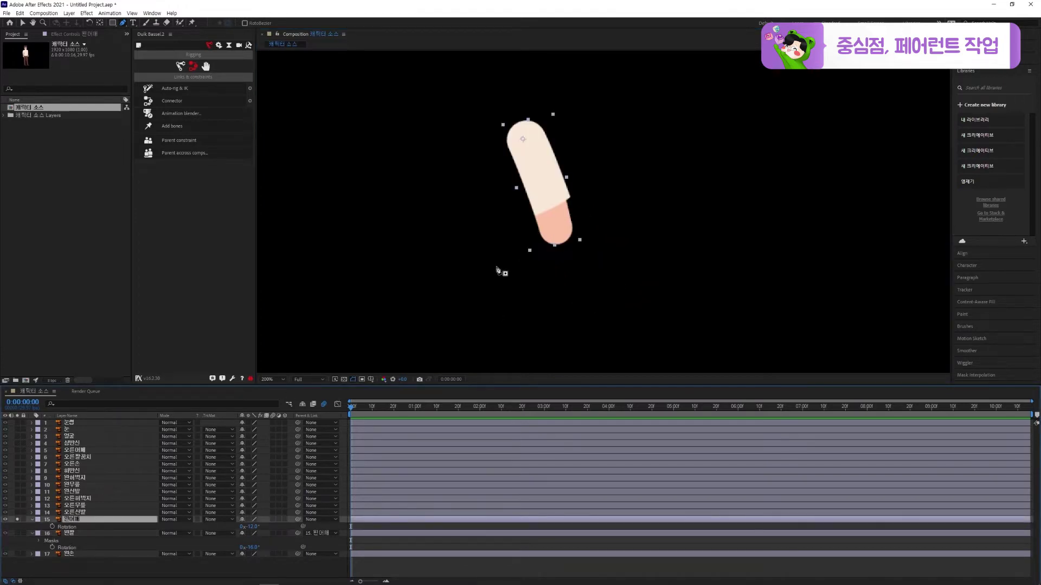
{"action": "left_click", "coordinate": [516, 240]}
{"action": "left_click", "coordinate": [584, 228]}
{"action": "left_click", "coordinate": [558, 107]}
{"action": "left_click", "coordinate": [490, 115]}
{"action": "left_click", "coordinate": [516, 240]}
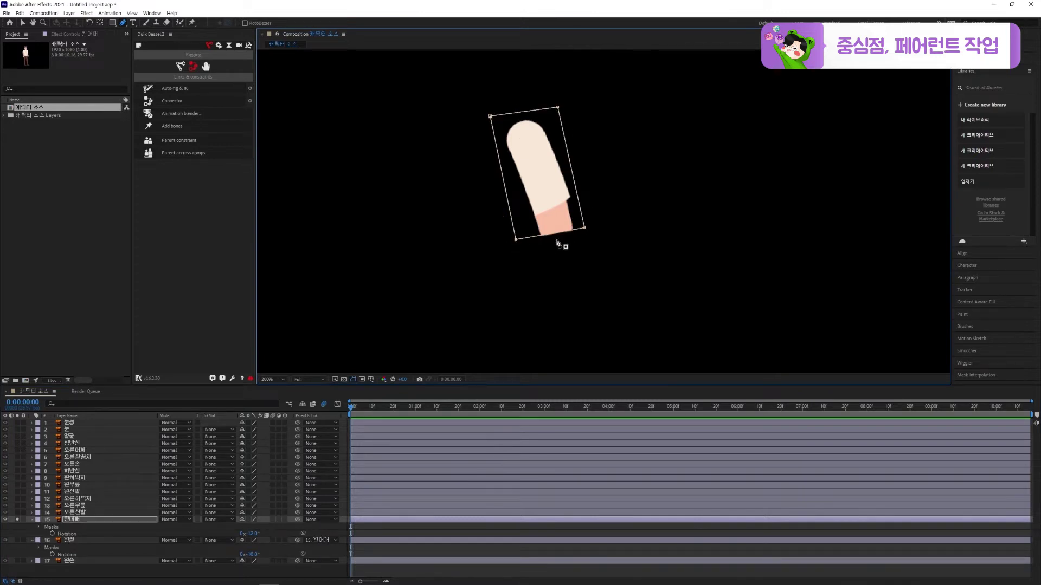
Show 왼팔 together with 왼어깨 and test the masked elbow by rotating the forearm to about 53° and about -43°
{"action": "left_click", "coordinate": [17, 540]}
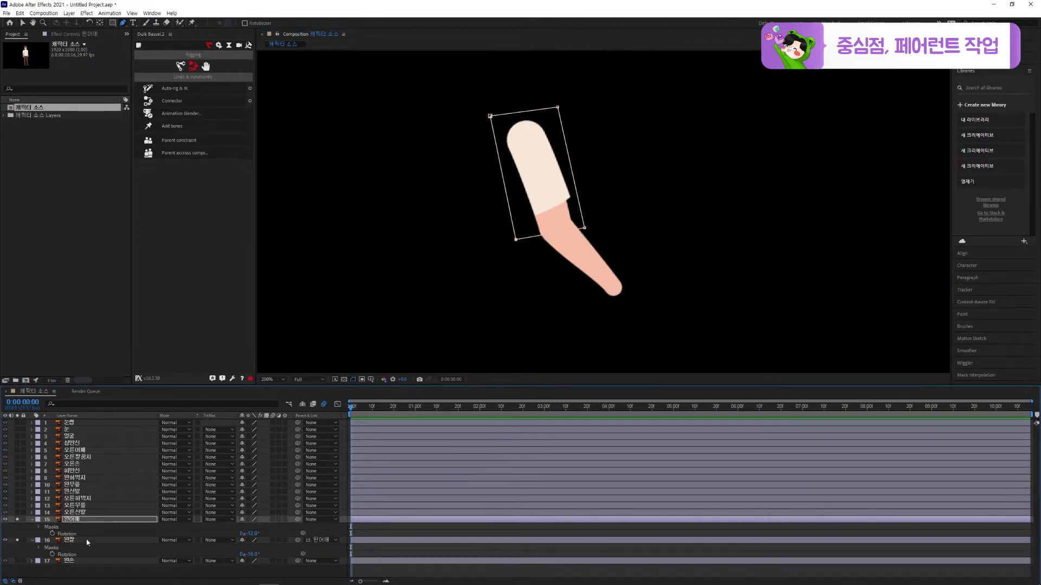
{"action": "left_click", "coordinate": [135, 541]}
{"action": "left_click_drag", "start_coordinate": [256, 554], "coordinate": [278, 546]}
{"action": "key", "text": "F2"}
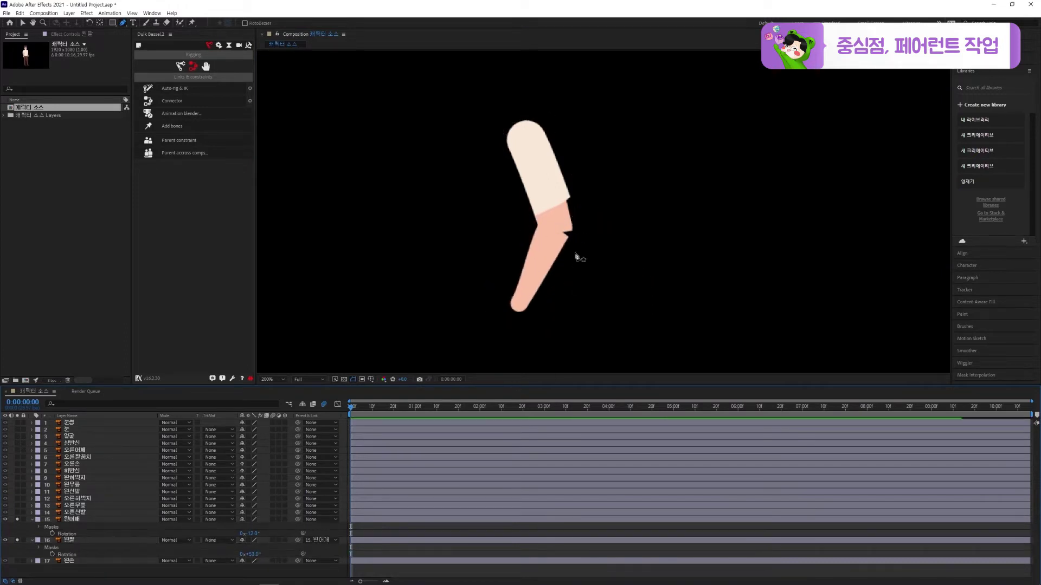
{"action": "left_click", "coordinate": [255, 547]}
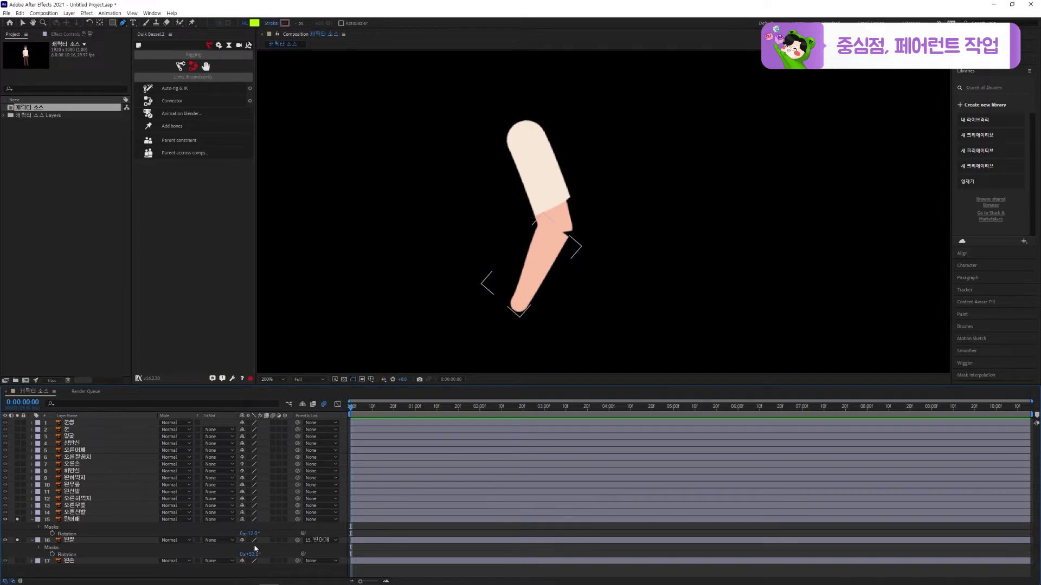
{"action": "left_click_drag", "start_coordinate": [252, 554], "coordinate": [223, 554]}
{"action": "key", "text": "F2"}
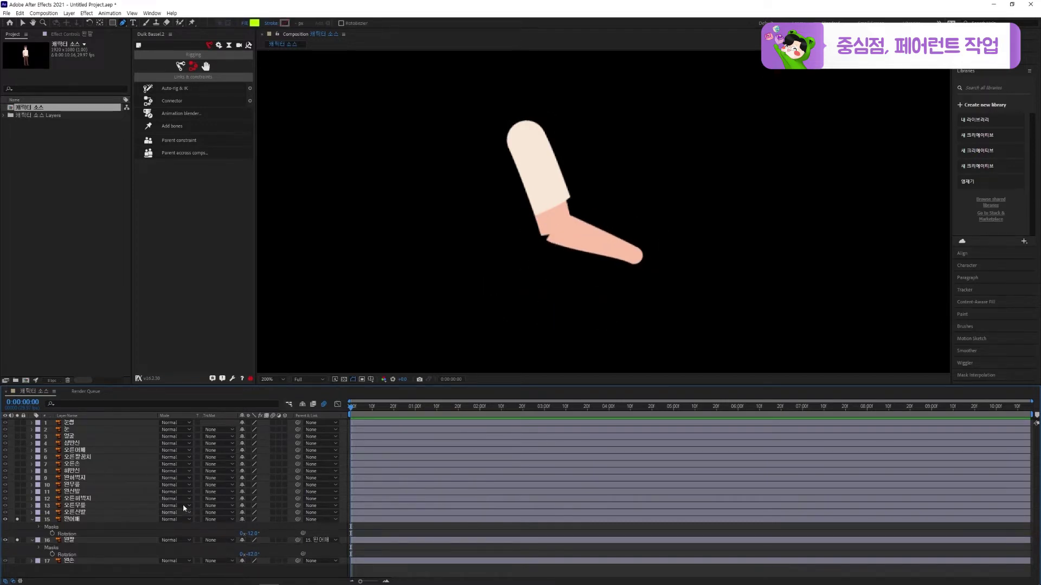
Undo the masks and test rotations on the 왼어깨 and 왼팔 layers, returning both rotations to 0°
{"action": "left_click", "coordinate": [575, 260]}
{"action": "left_click", "coordinate": [564, 233]}
{"action": "key", "text": "r"}
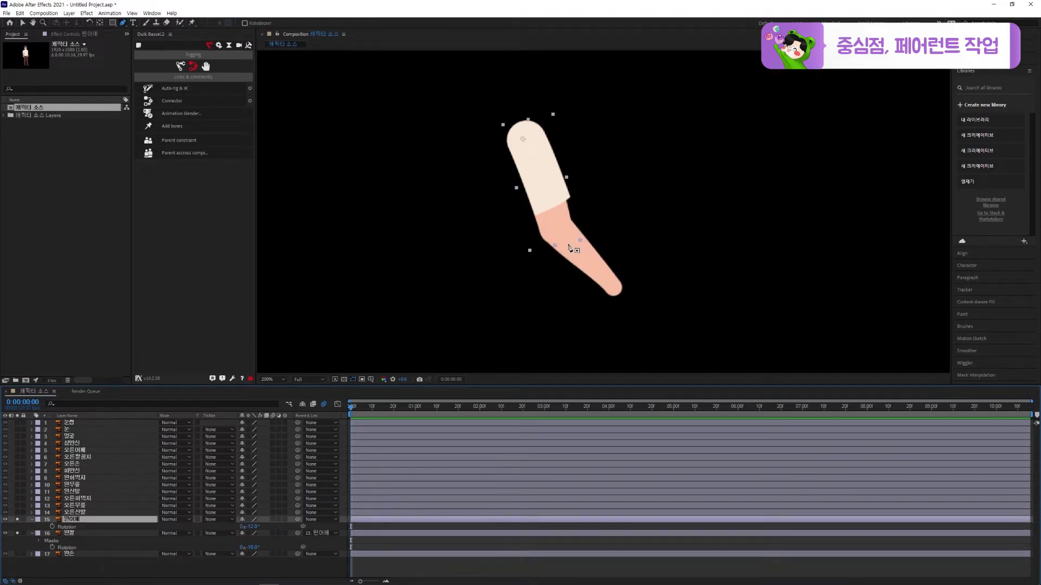
{"action": "left_click", "coordinate": [568, 232]}
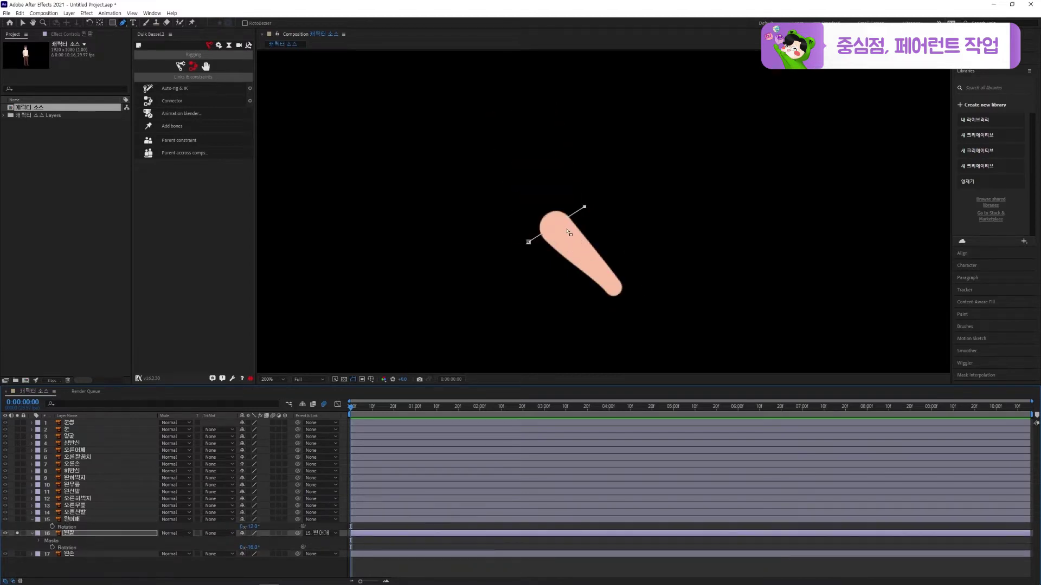
{"action": "key", "text": "r"}
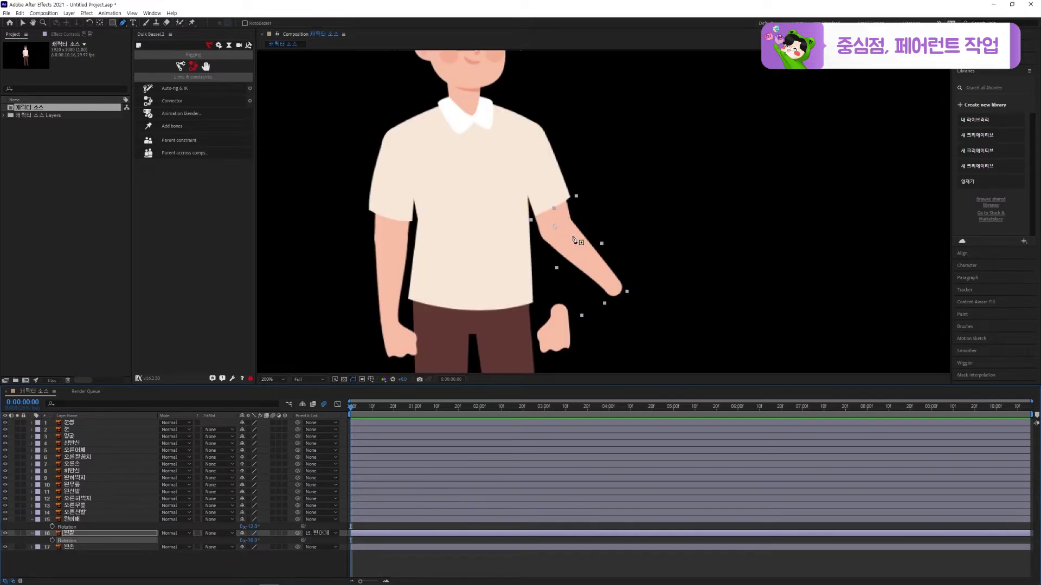
{"action": "left_click", "coordinate": [587, 202]}
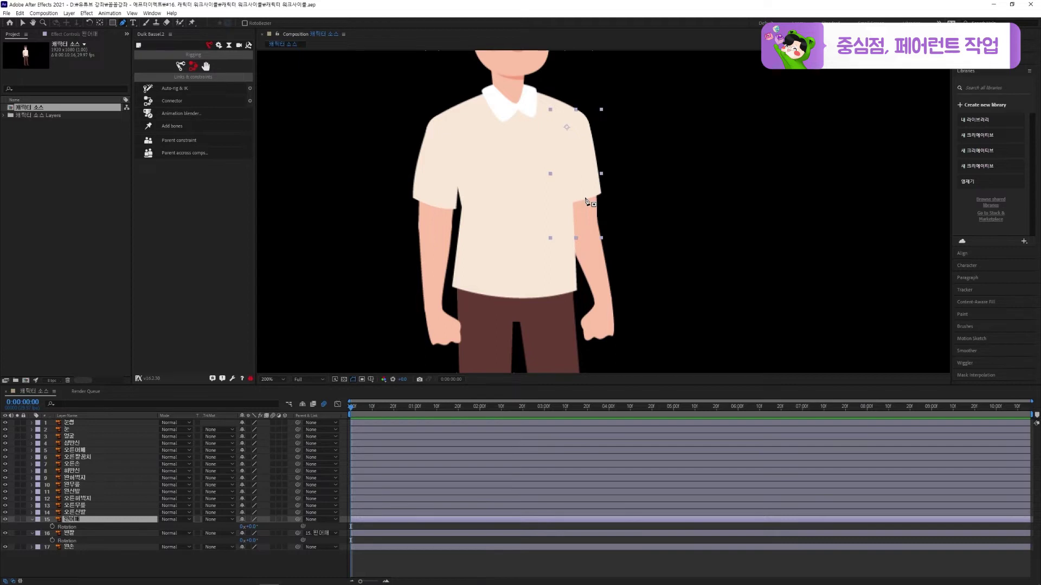
Solo the 오른손 layer, move its anchor point to the wrist with the Pan Behind tool, and turn solo off
{"action": "left_click", "coordinate": [99, 25]}
{"action": "left_click", "coordinate": [77, 464]}
{"action": "left_click", "coordinate": [18, 465]}
{"action": "scroll", "coordinate": [511, 307], "scroll_direction": "up", "scroll_amount": 2}
{"action": "key", "text": "Return"}
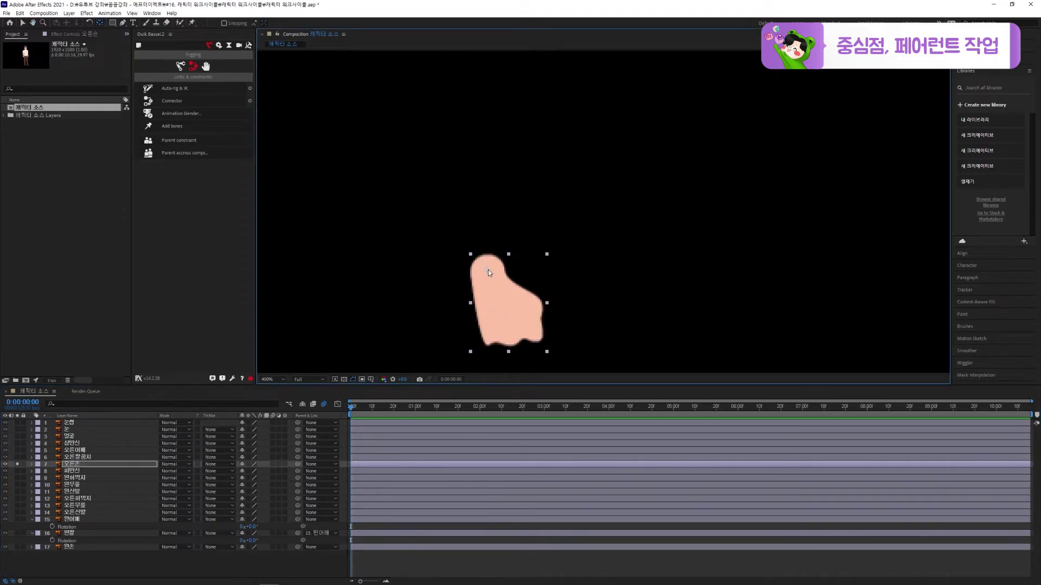
{"action": "left_click", "coordinate": [18, 465]}
Solo the 오른팔꿈치 layer, move its anchor point to the elbow at the forearm's rounded upper end, and turn solo off
{"action": "left_click", "coordinate": [17, 457]}
{"action": "left_click_drag", "start_coordinate": [517, 176], "coordinate": [486, 237]}
{"action": "key", "text": "Return"}
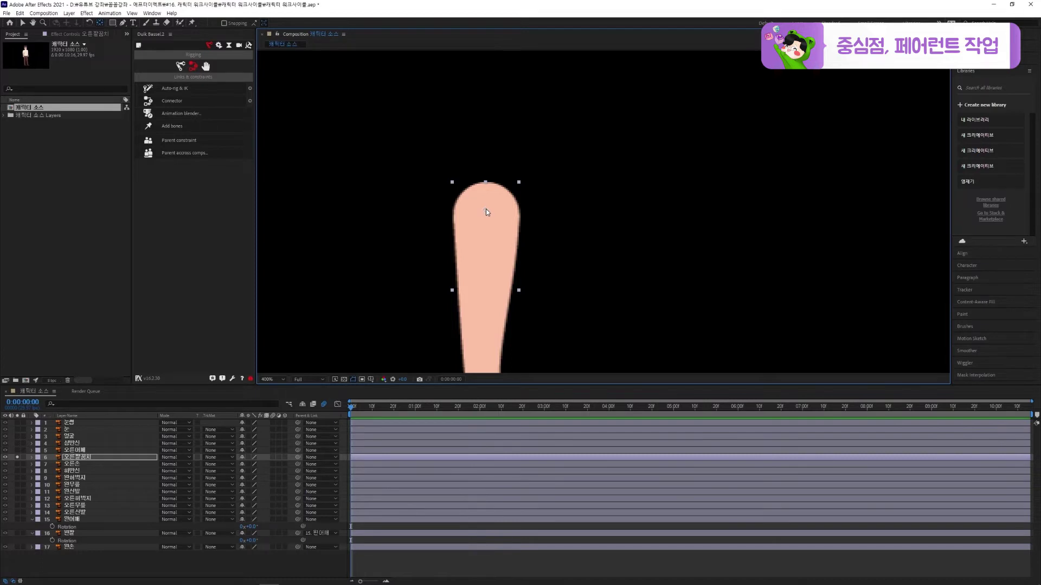
{"action": "left_click", "coordinate": [17, 457]}
Solo the 오른어깨 layer, move its anchor point to the shoulder near the sleeve's rounded top, and turn solo off
{"action": "scroll", "coordinate": [482, 279], "scroll_direction": "down", "scroll_amount": 3}
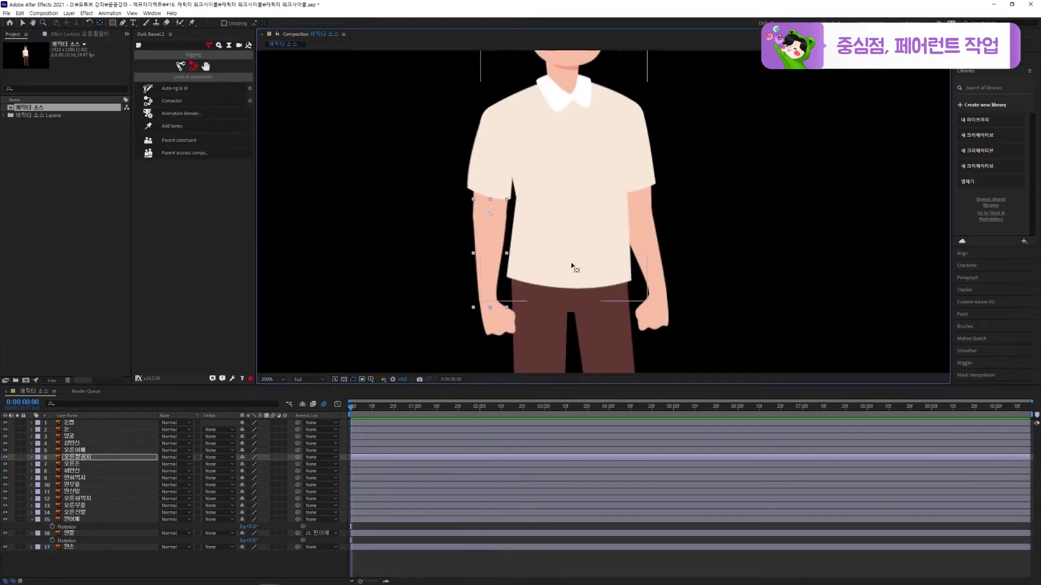
{"action": "scroll", "coordinate": [565, 269], "scroll_direction": "down", "scroll_amount": 3}
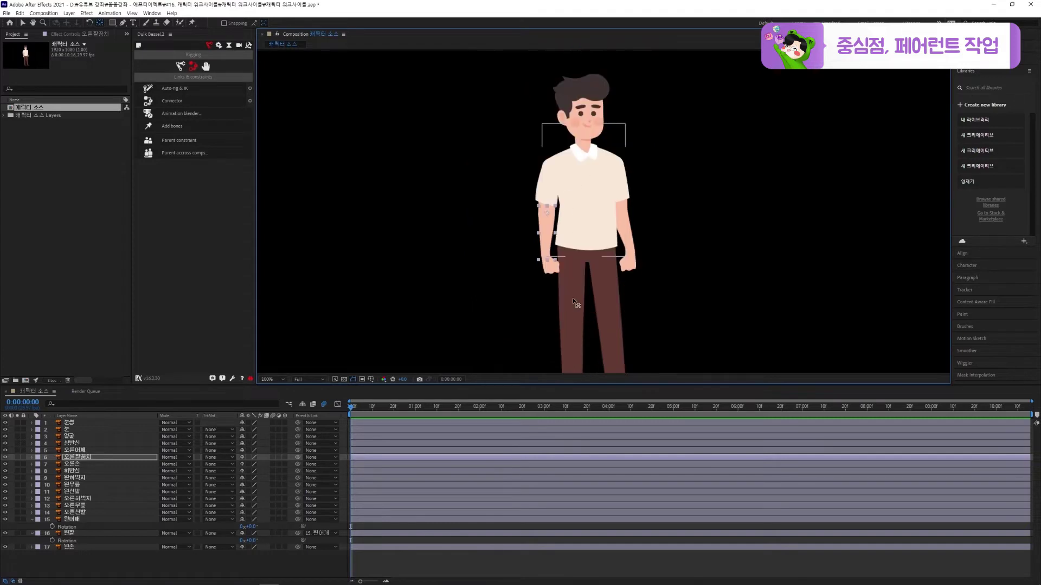
{"action": "scroll", "coordinate": [573, 297], "scroll_direction": "down", "scroll_amount": 2}
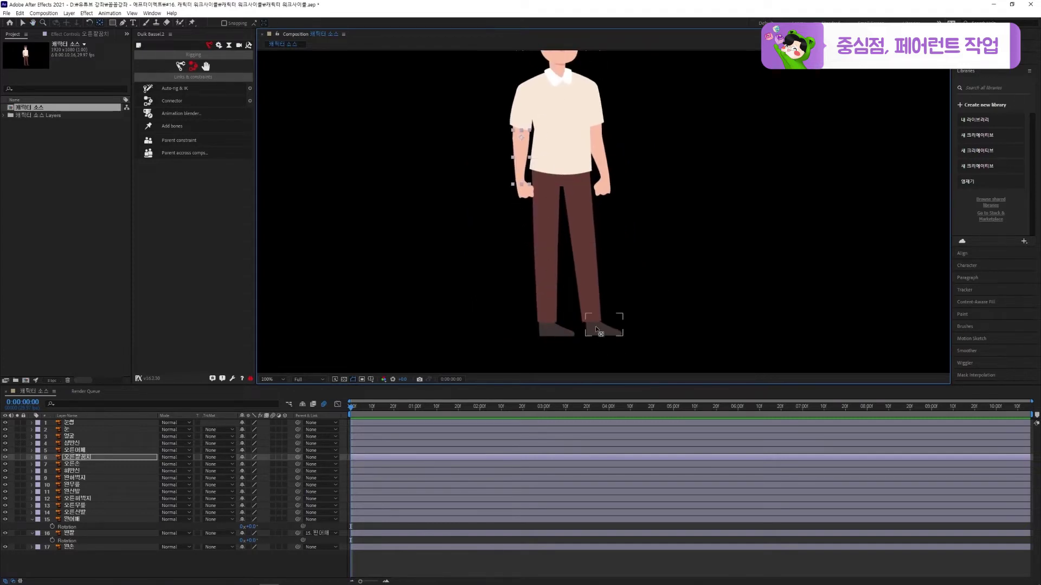
{"action": "left_click_drag", "start_coordinate": [579, 150], "coordinate": [579, 213]}
{"action": "scroll", "coordinate": [525, 227], "scroll_direction": "up", "scroll_amount": 3}
{"action": "left_click_drag", "start_coordinate": [460, 244], "coordinate": [484, 273]}
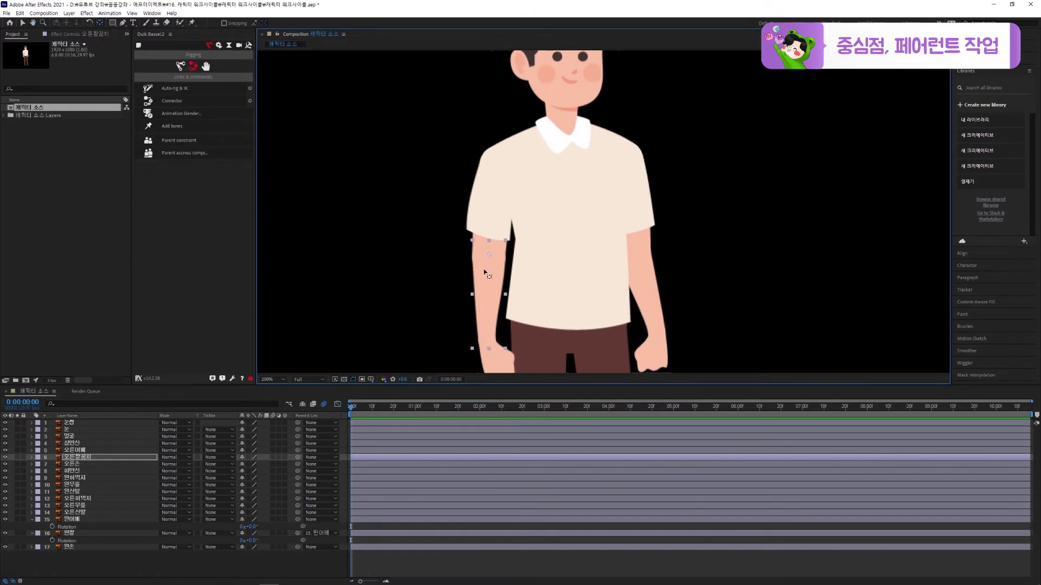
{"action": "left_click", "coordinate": [76, 451]}
{"action": "left_click", "coordinate": [18, 451]}
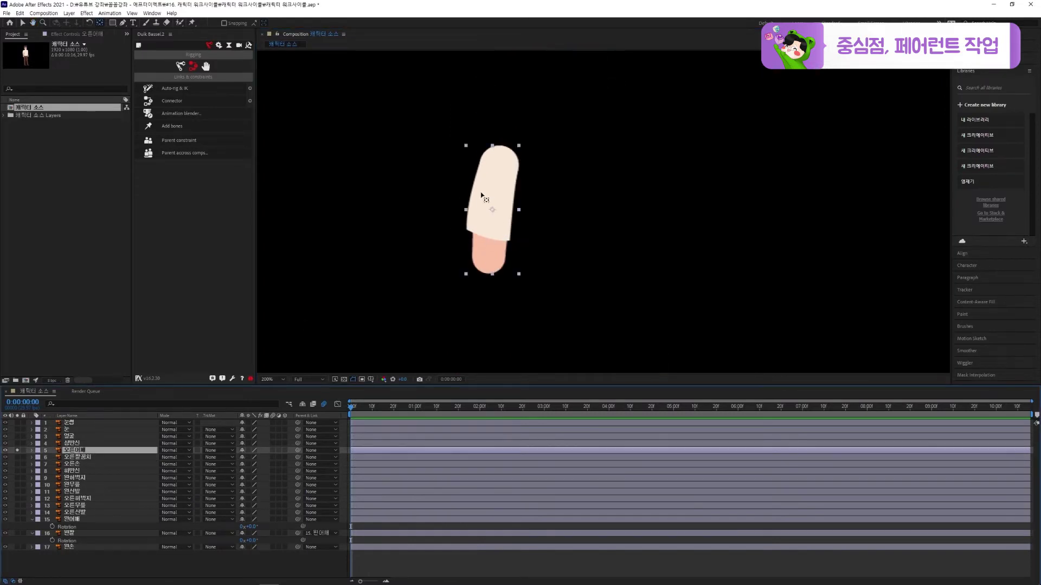
{"action": "left_click_drag", "start_coordinate": [491, 213], "coordinate": [503, 162]}
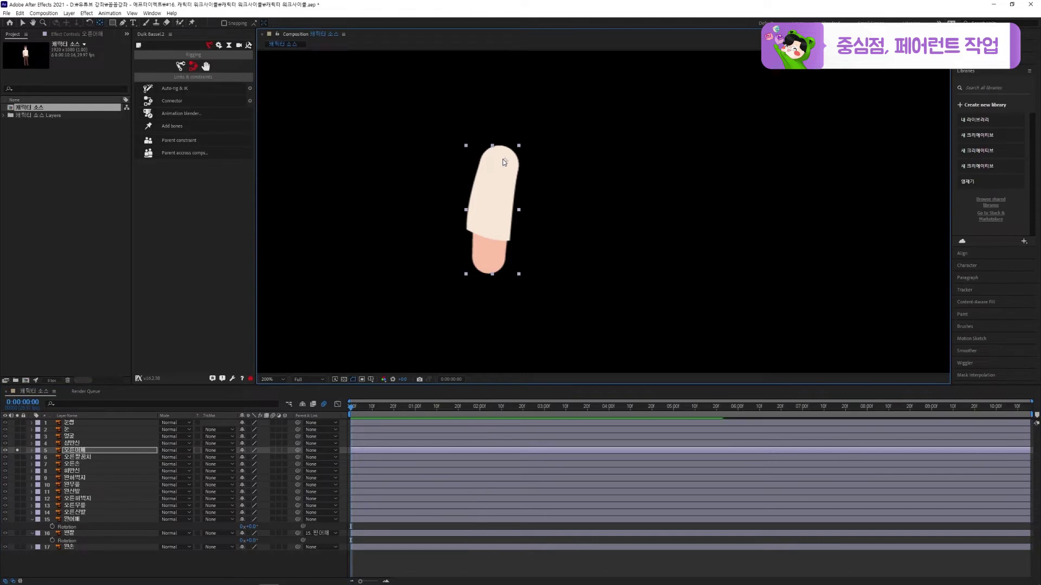
{"action": "left_click_drag", "start_coordinate": [501, 162], "coordinate": [499, 164]}
{"action": "left_click", "coordinate": [18, 451]}
Solo the 오른신발 layer and move its anchor point to the ankle at the top of the shoe
{"action": "left_click_drag", "start_coordinate": [588, 347], "coordinate": [574, 154]}
{"action": "key", "text": "v"}
{"action": "left_click", "coordinate": [542, 297]}
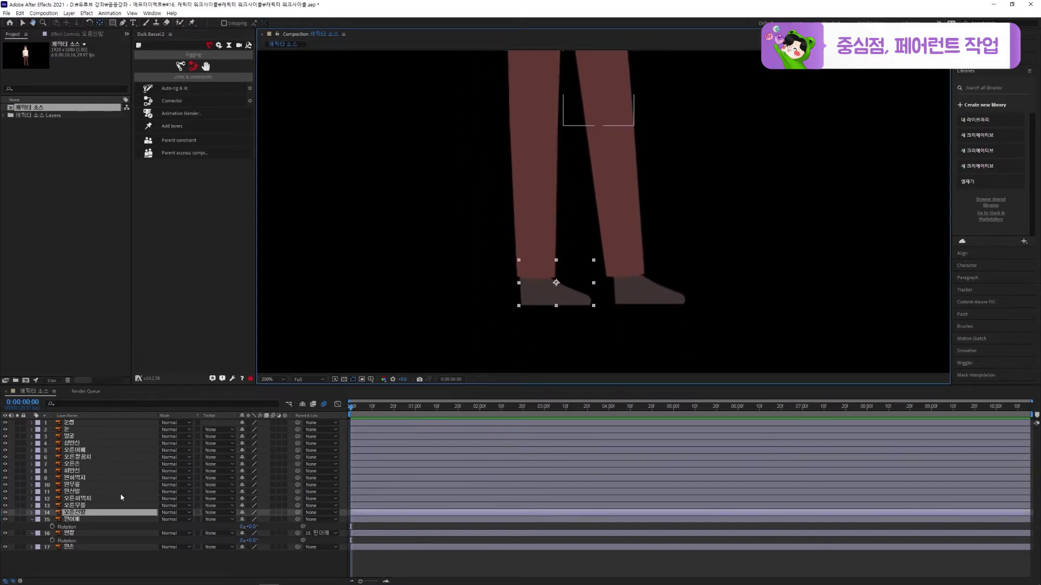
{"action": "left_click", "coordinate": [17, 512]}
{"action": "left_click_drag", "start_coordinate": [556, 283], "coordinate": [532, 273]}
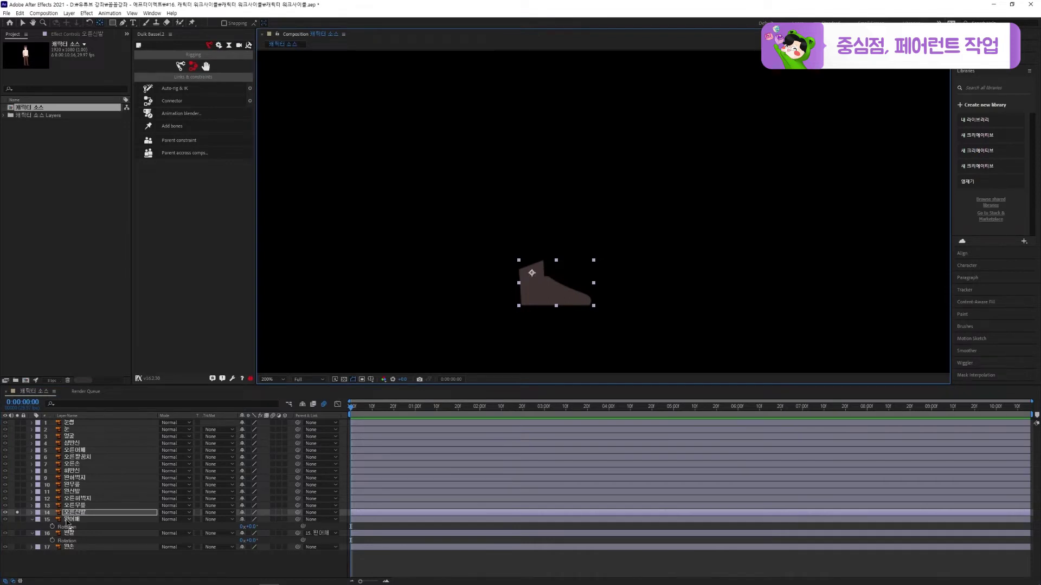
{"action": "key", "text": "F2"}
Solo the 오른무릎 layer, move its anchor point to the knee at the lower leg's rounded upper end, and turn solo off
{"action": "left_click", "coordinate": [18, 505], "text": "alt"}
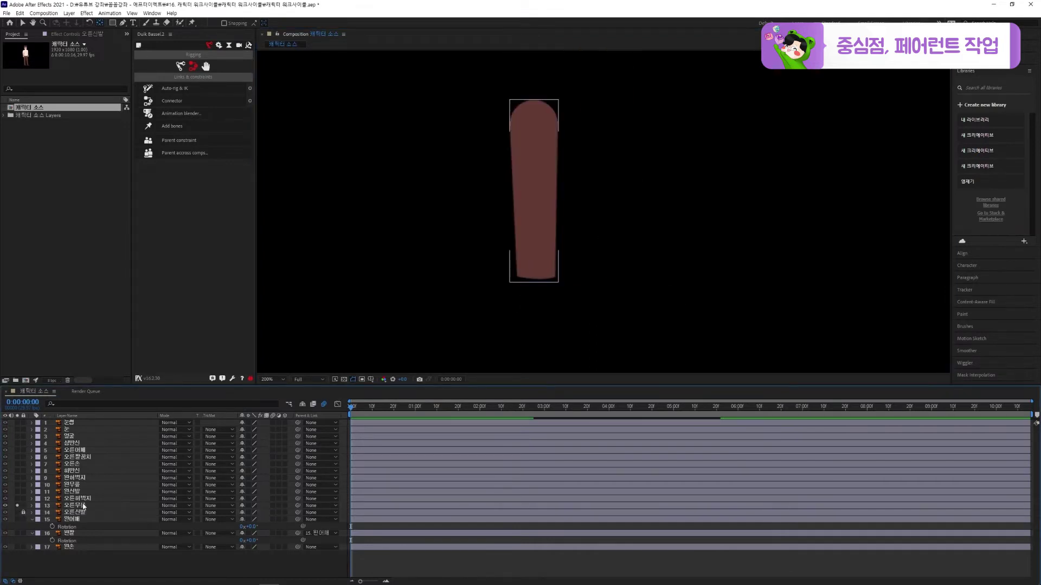
{"action": "left_click", "coordinate": [510, 217]}
{"action": "left_click_drag", "start_coordinate": [493, 216], "coordinate": [552, 208]}
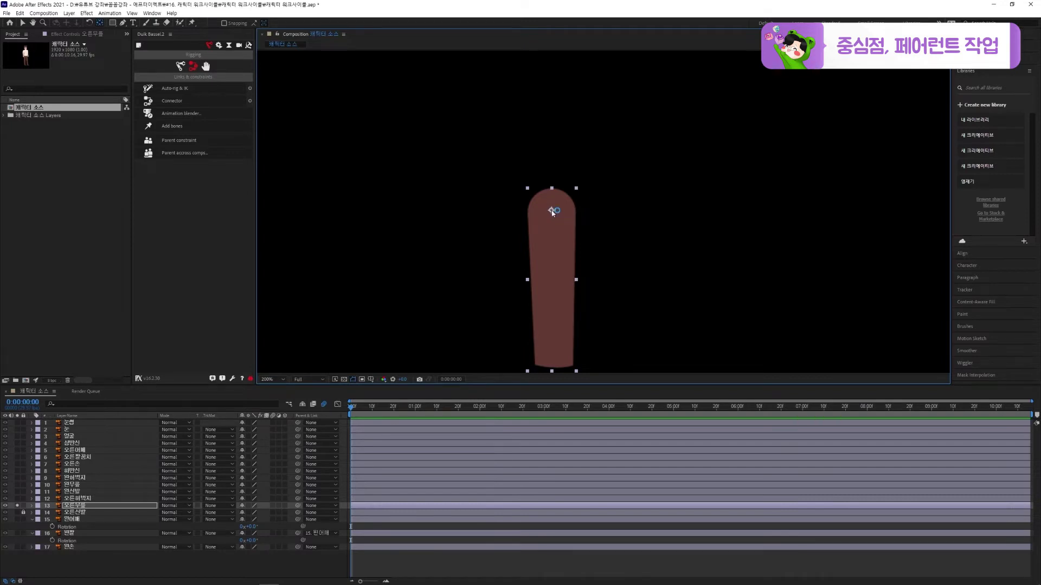
{"action": "left_click", "coordinate": [18, 505]}
Solo the 오른허벅지 layer, move its anchor point to the hip at the thigh's rounded upper end, and turn solo off
{"action": "left_click", "coordinate": [17, 498]}
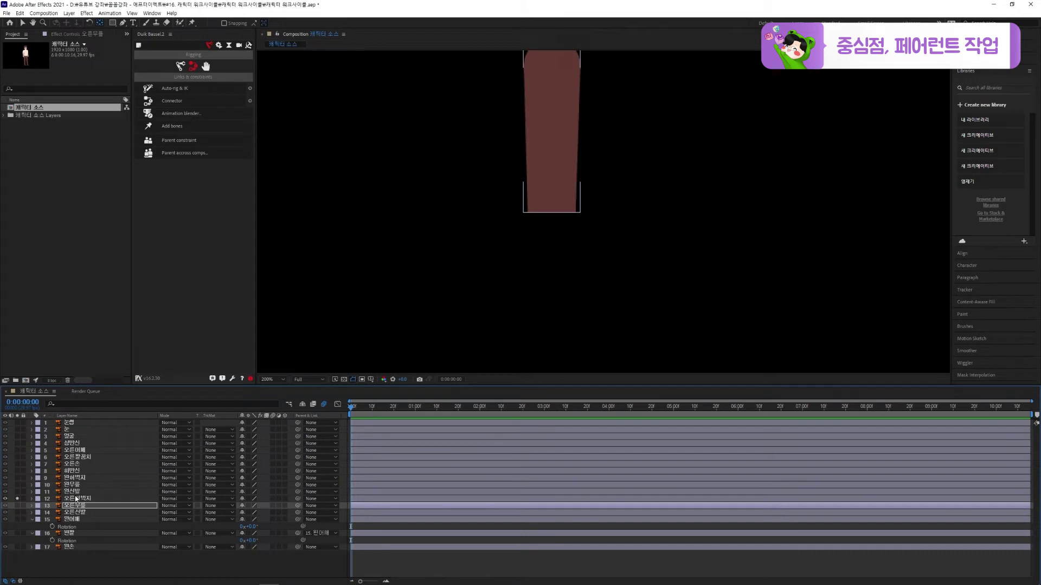
{"action": "left_click", "coordinate": [65, 498]}
{"action": "scroll", "coordinate": [548, 232], "scroll_direction": "up", "scroll_amount": 3}
{"action": "left_click_drag", "start_coordinate": [548, 232], "coordinate": [550, 171]}
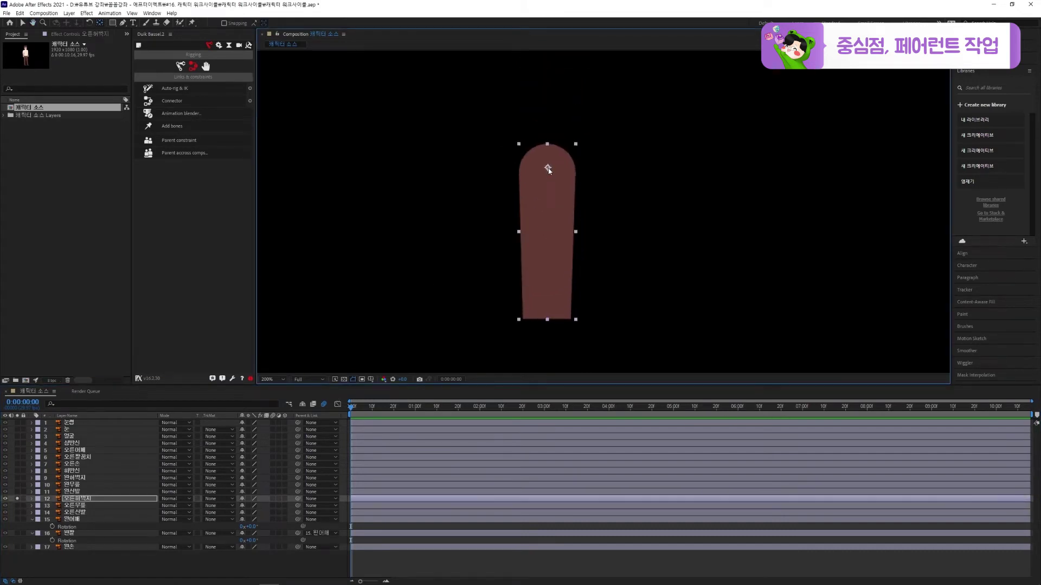
{"action": "left_click", "coordinate": [17, 499]}
{"action": "scroll", "coordinate": [629, 260], "scroll_direction": "down", "scroll_amount": 1}
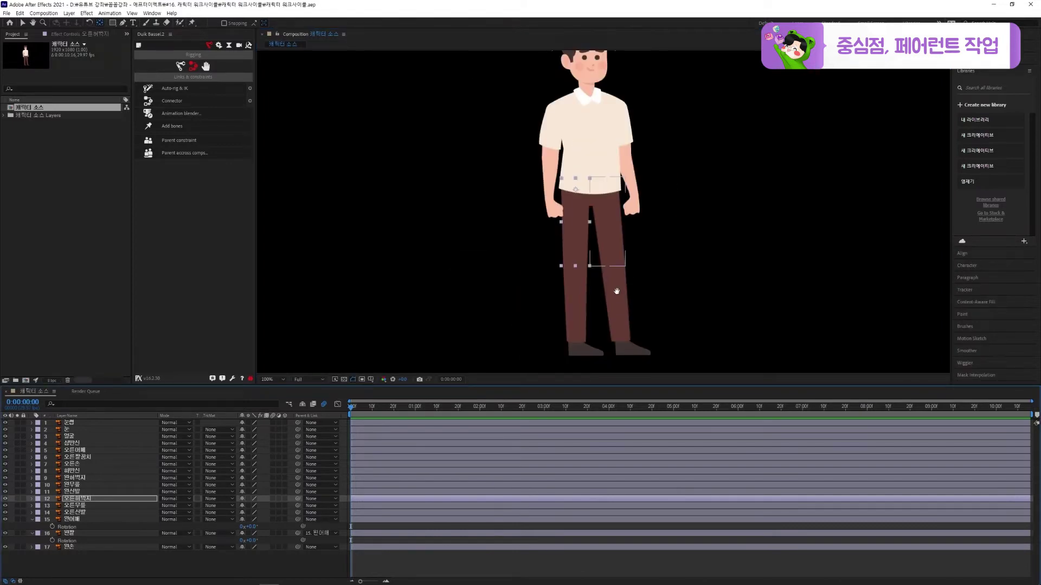
Solo the 왼신발 layer, move its anchor point to the ankle at the top of the shoe, and turn solo off
{"action": "left_click_drag", "start_coordinate": [614, 290], "coordinate": [596, 253]}
{"action": "scroll", "coordinate": [584, 278], "scroll_direction": "up", "scroll_amount": 1}
{"action": "key", "text": "v"}
{"action": "left_click", "coordinate": [582, 325]}
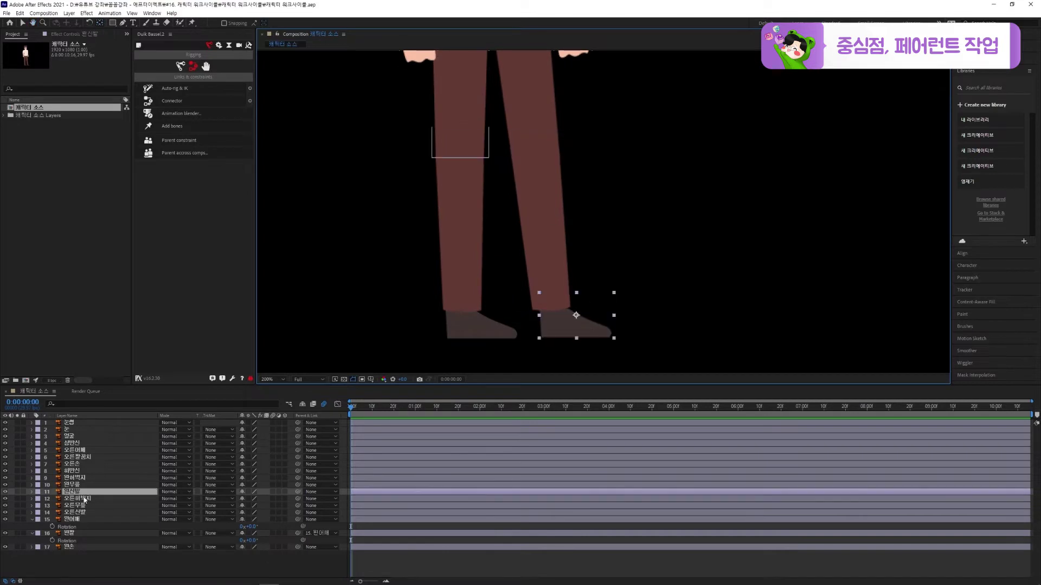
{"action": "left_click", "coordinate": [17, 491]}
{"action": "left_click_drag", "start_coordinate": [575, 315], "coordinate": [552, 310]}
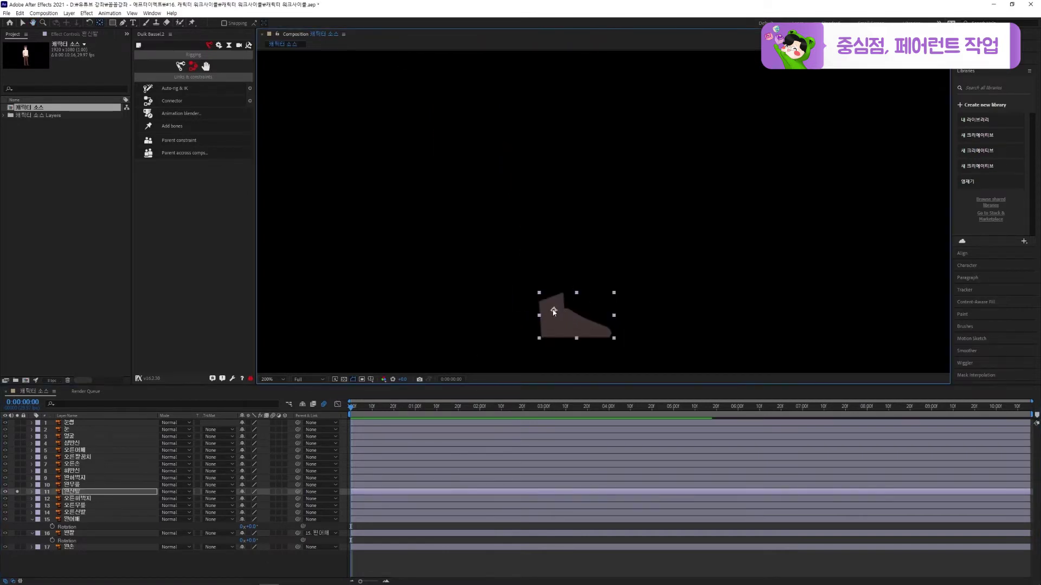
{"action": "left_click", "coordinate": [17, 491]}
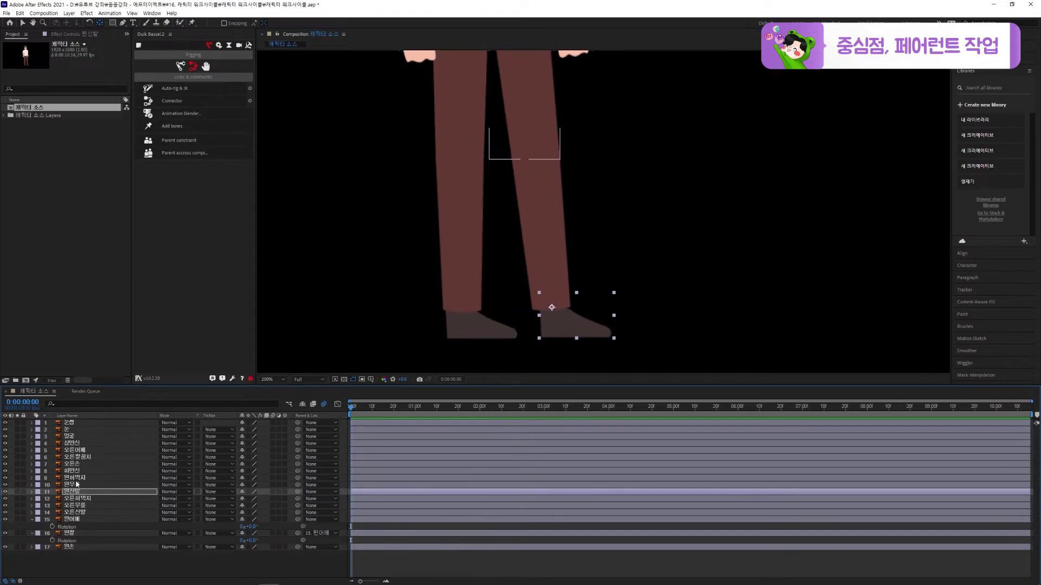
Solo the 왼무릎 layer, move its anchor point to the knee at the lower leg's rounded upper end, and turn solo off
{"action": "left_click", "coordinate": [70, 484]}
{"action": "left_click", "coordinate": [17, 484]}
{"action": "left_click_drag", "start_coordinate": [511, 222], "coordinate": [571, 190]}
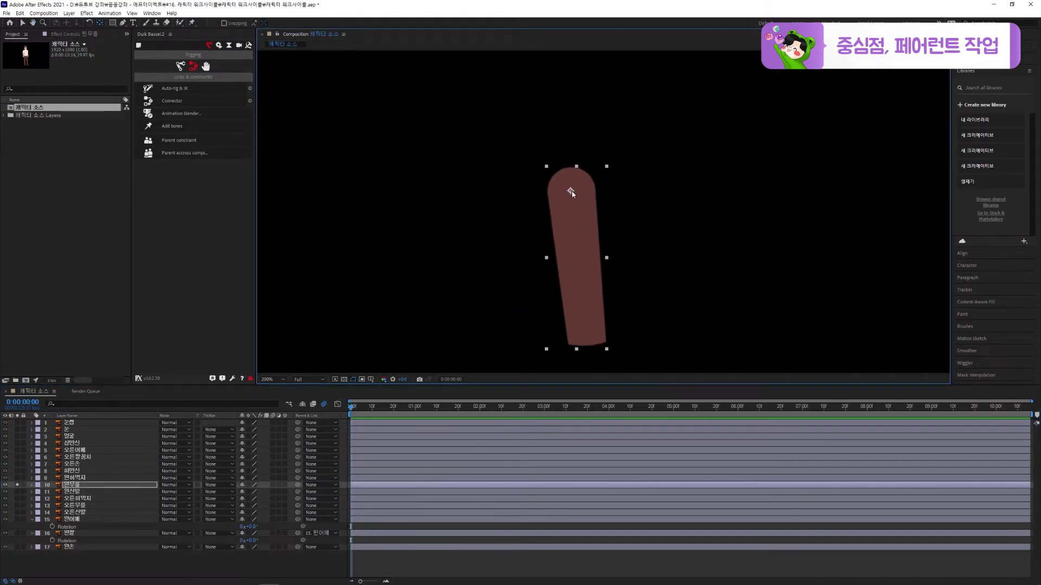
{"action": "left_click", "coordinate": [18, 484]}
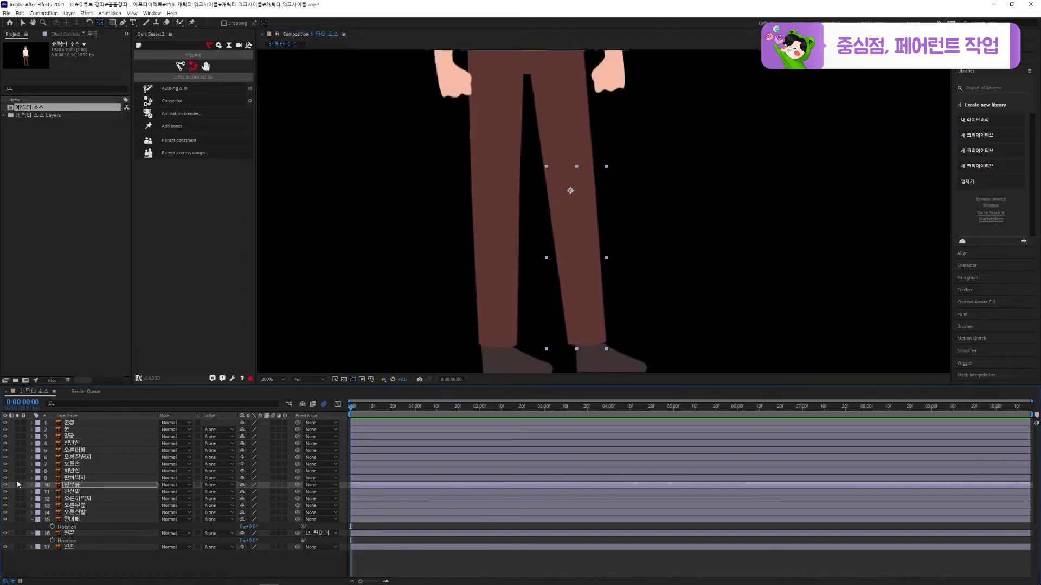
Solo the 왼허벅지 layer, move its anchor point to the hip at the thigh's rounded upper end, and turn solo off
{"action": "left_click", "coordinate": [17, 478]}
{"action": "left_click", "coordinate": [71, 477]}
{"action": "left_click_drag", "start_coordinate": [572, 134], "coordinate": [612, 200]}
{"action": "key", "text": "y"}
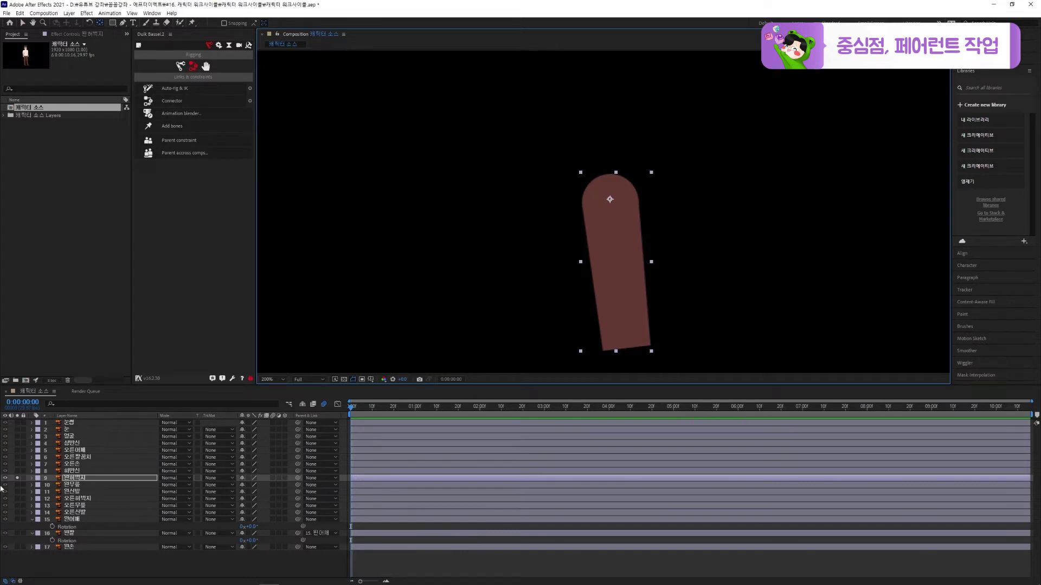
{"action": "left_click", "coordinate": [18, 479]}
{"action": "scroll", "coordinate": [607, 241], "scroll_direction": "down", "scroll_amount": 2}
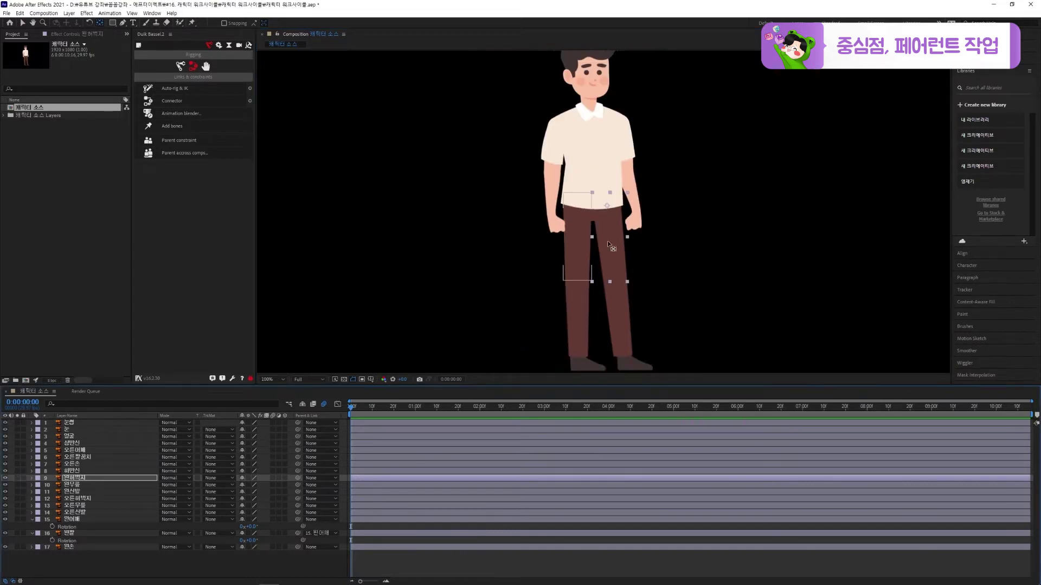
Move the anchor point of the 상반신 layer down to the waist near the shirt's hem with the Pan Behind tool
{"action": "left_click", "coordinate": [595, 206]}
{"action": "key", "text": "y"}
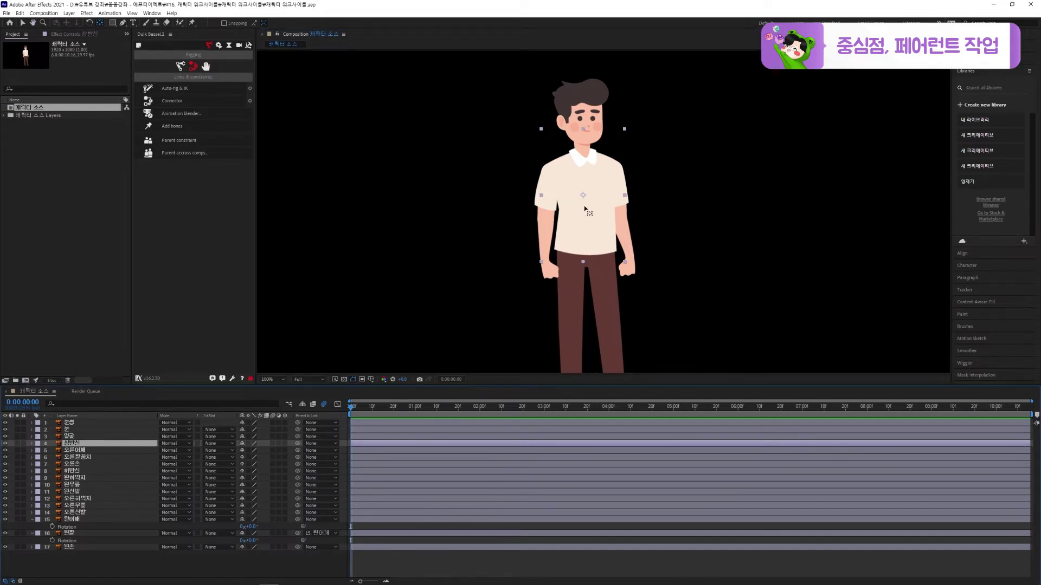
{"action": "left_click_drag", "start_coordinate": [584, 197], "coordinate": [585, 207]}
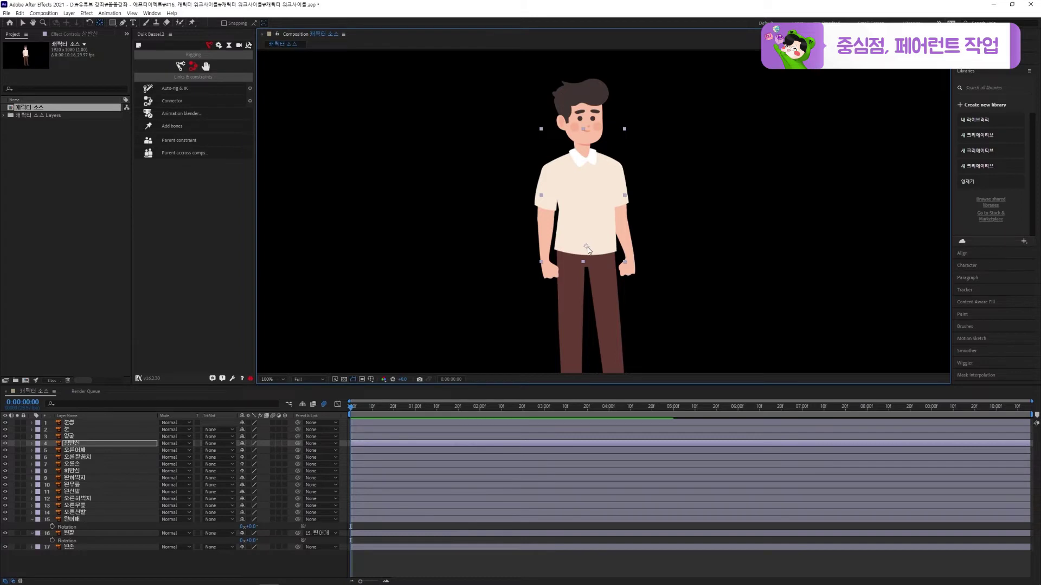
{"action": "left_click_drag", "start_coordinate": [592, 167], "coordinate": [566, 202]}
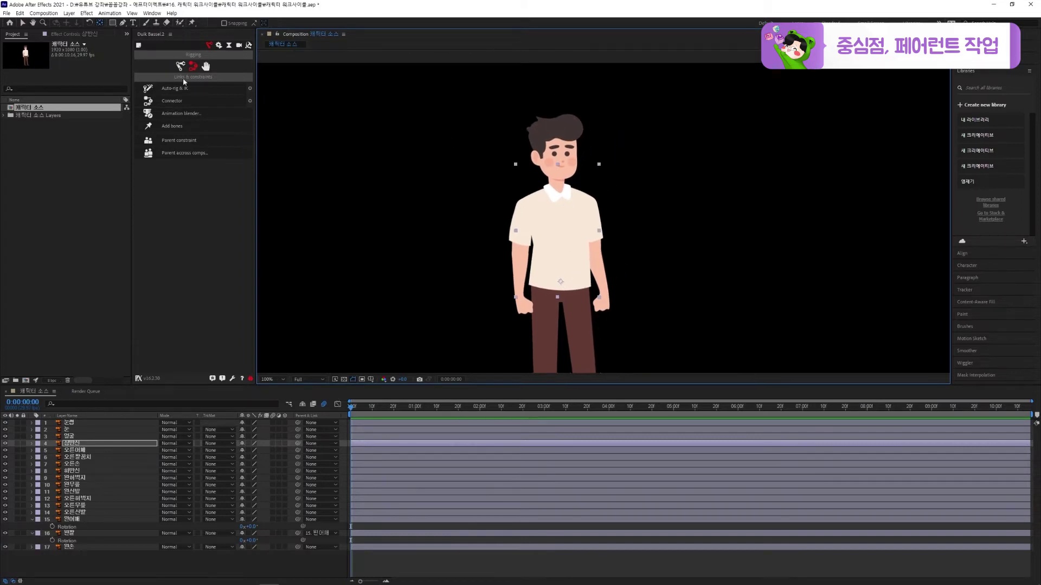
Pre-compose the 눈썹, 눈 and 얼굴 layers into a new composition named 얼굴
{"action": "left_click", "coordinate": [22, 23]}
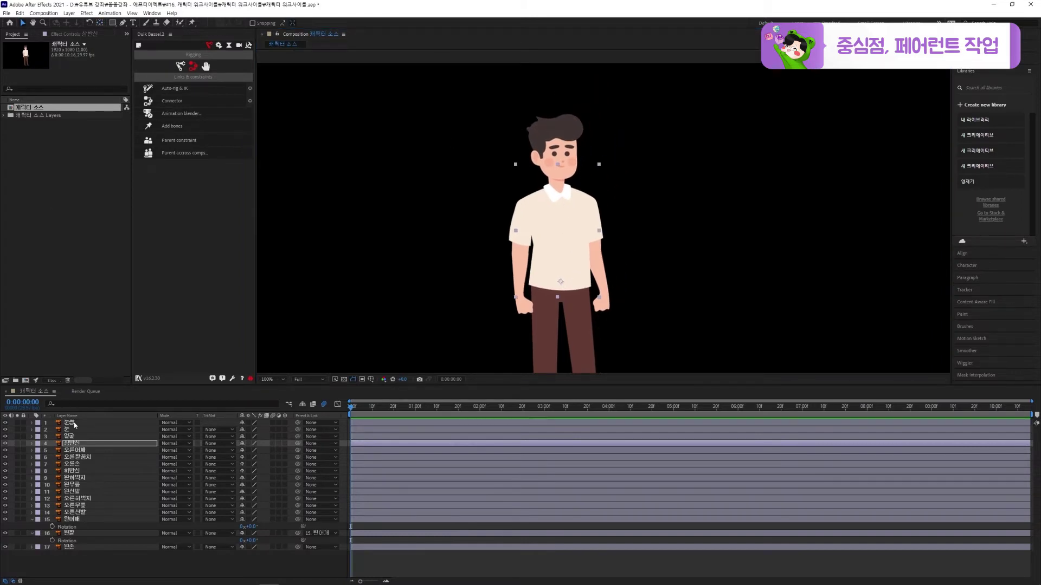
{"action": "left_click", "coordinate": [74, 423]}
{"action": "left_click", "coordinate": [74, 431], "text": "shift"}
{"action": "left_click", "coordinate": [73, 437], "text": "shift"}
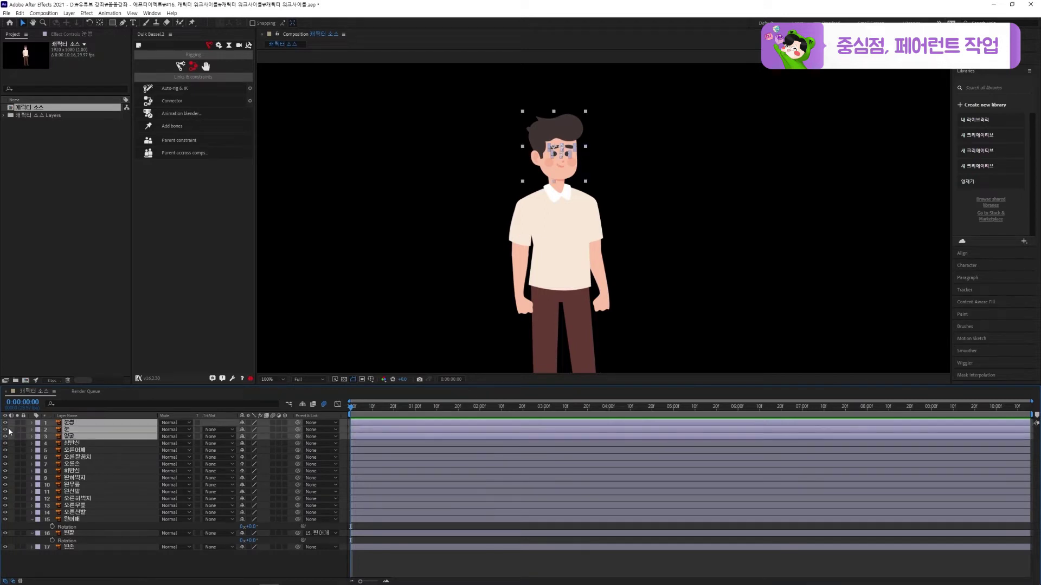
{"action": "left_click", "coordinate": [5, 431]}
{"action": "left_click", "coordinate": [5, 431]}
{"action": "right_click", "coordinate": [124, 428]}
{"action": "left_click", "coordinate": [179, 385]}
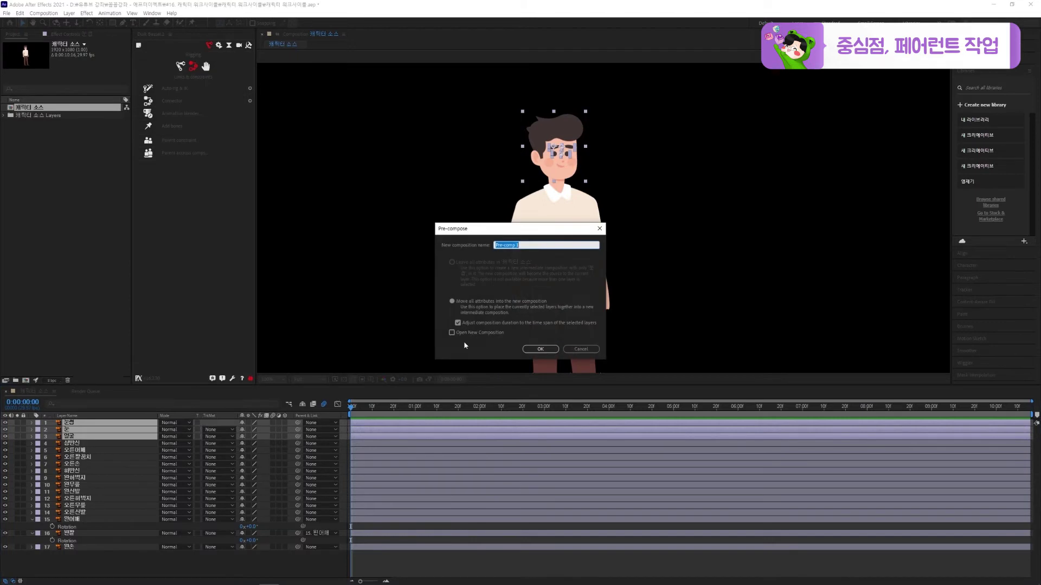
{"action": "key", "text": "BackSpace"}
{"action": "left_click", "coordinate": [540, 349]}
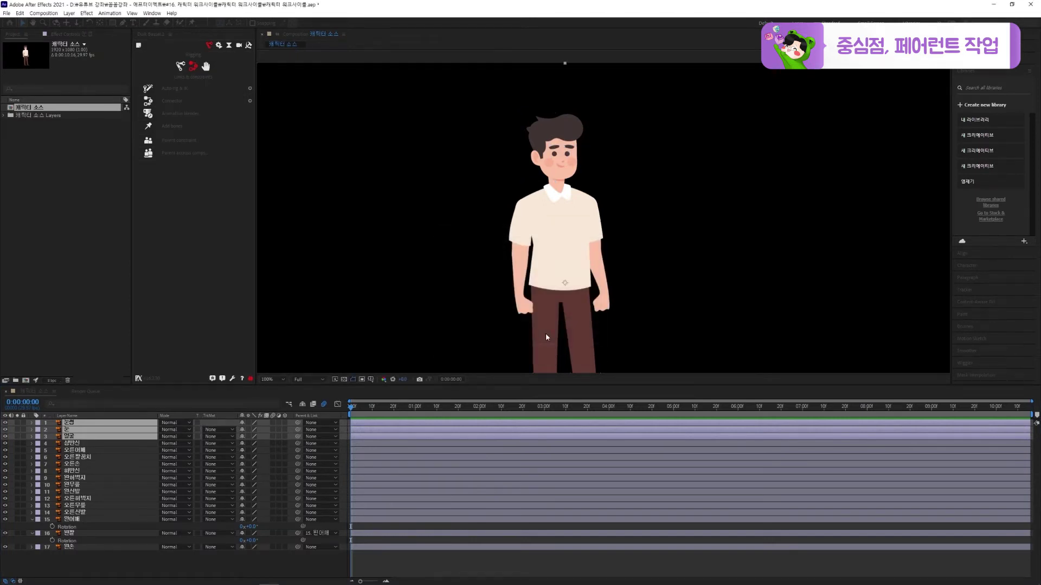
Try moving the full-frame 얼굴 precomp layer slightly in the composition and undo each move
{"action": "scroll", "coordinate": [588, 269], "scroll_direction": "down", "scroll_amount": 2}
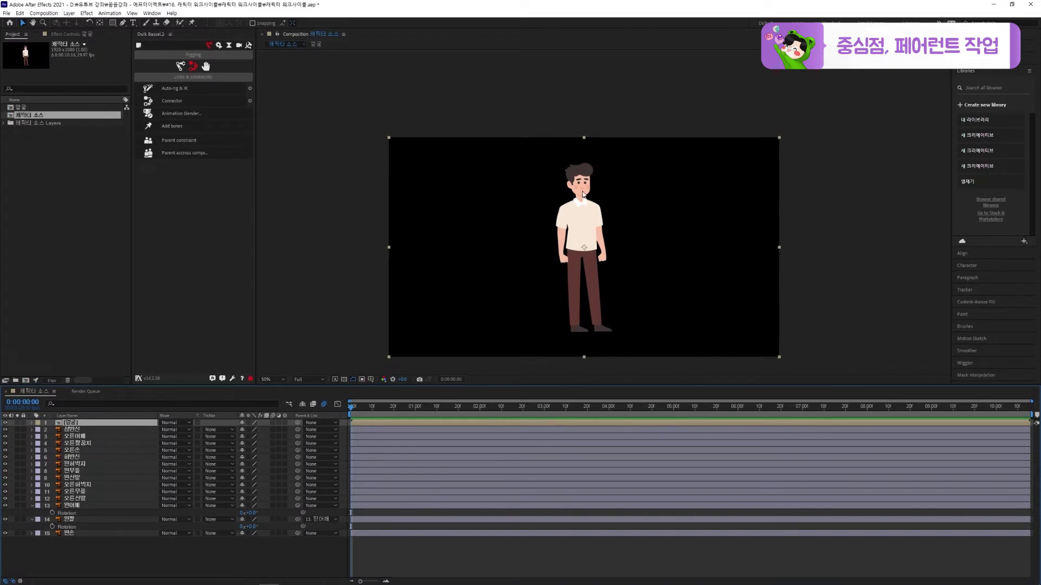
{"action": "left_click_drag", "start_coordinate": [585, 194], "coordinate": [580, 204]}
{"action": "key", "text": "ctrl+z"}
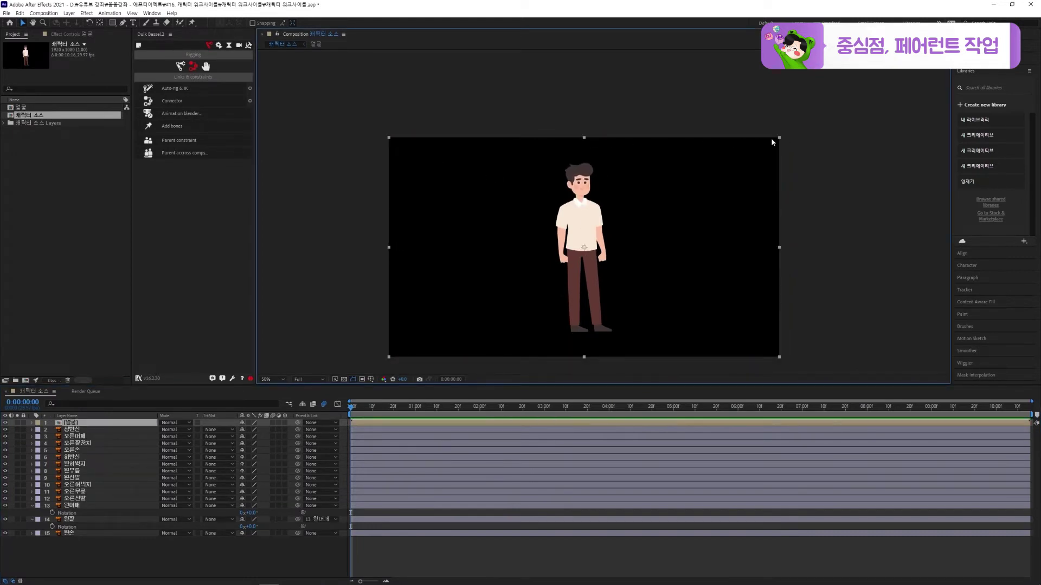
{"action": "left_click_drag", "start_coordinate": [589, 194], "coordinate": [588, 201]}
{"action": "key", "text": "ctrl+z"}
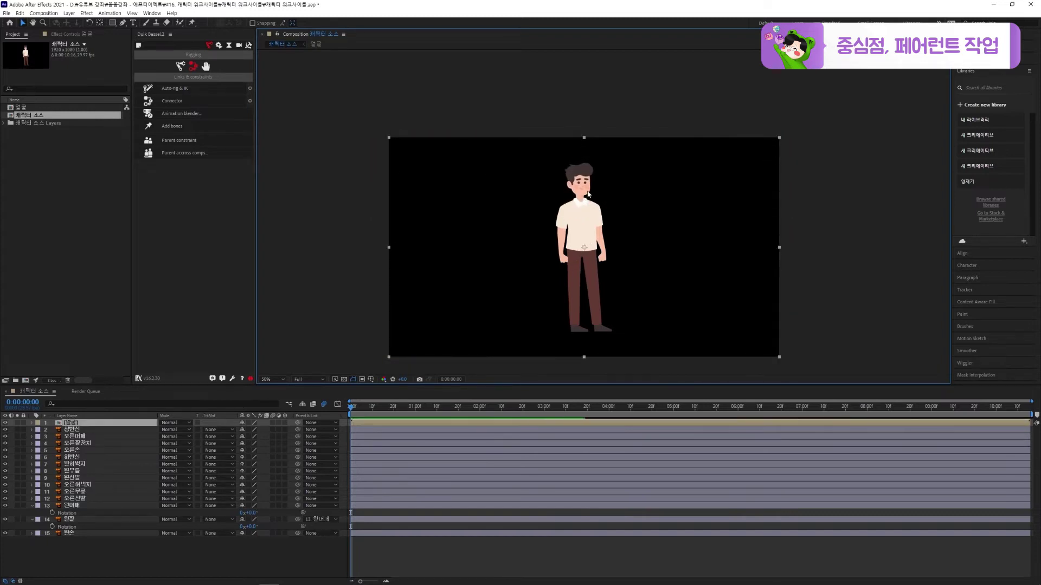
Open the 얼굴 precomp, draw a region of interest closely around the head, and crop the composition to it
{"action": "double_click", "coordinate": [98, 426]}
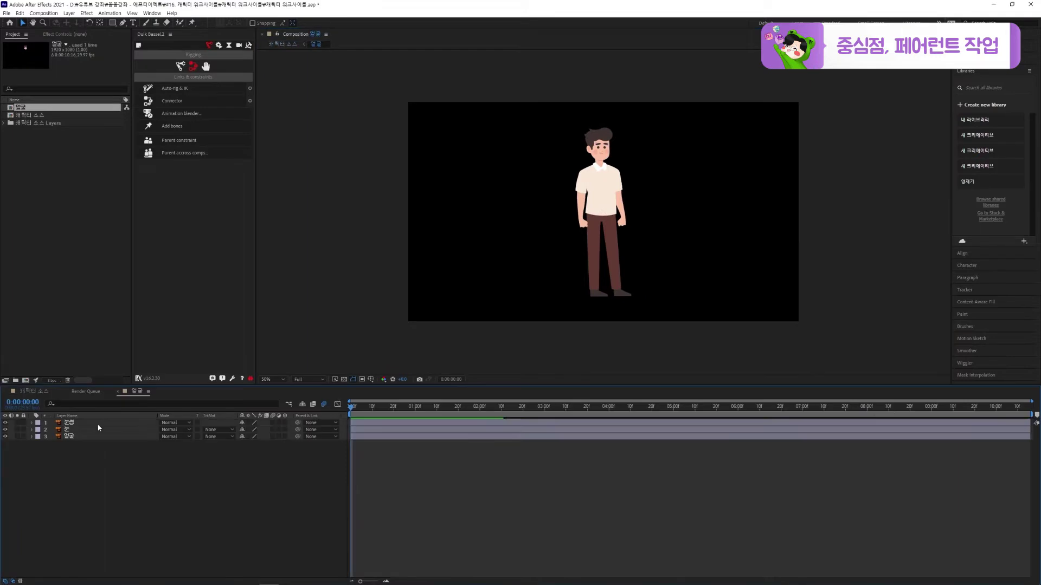
{"action": "scroll", "coordinate": [576, 225], "scroll_direction": "up", "scroll_amount": 2}
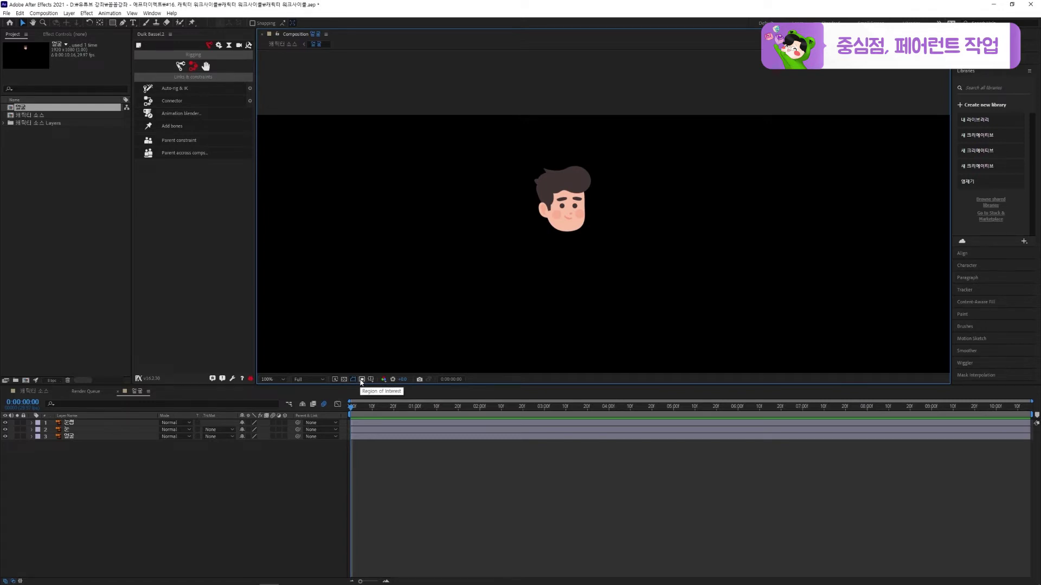
{"action": "left_click", "coordinate": [362, 380]}
{"action": "left_click_drag", "start_coordinate": [522, 159], "coordinate": [604, 239]}
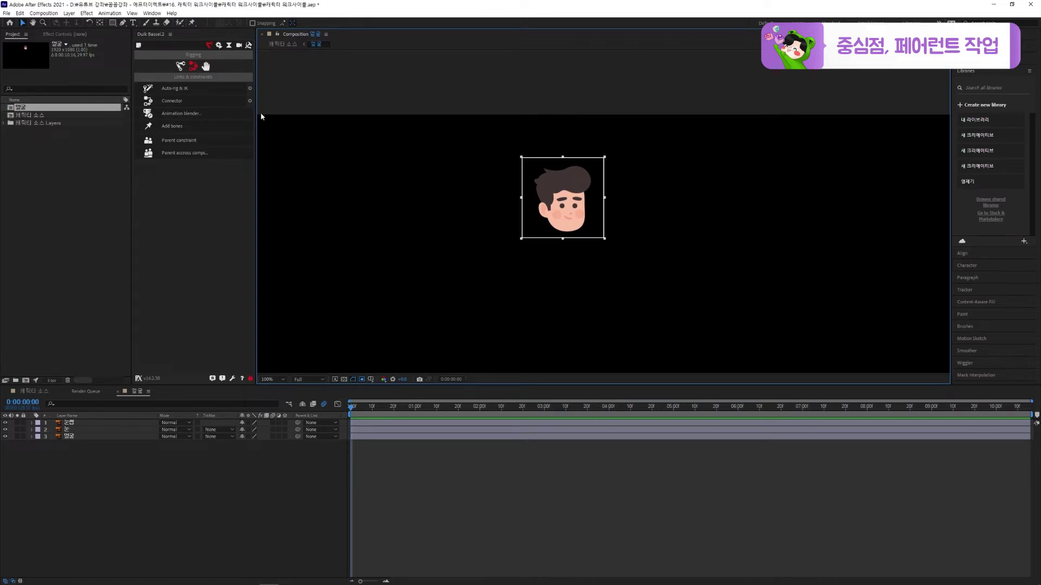
{"action": "left_click", "coordinate": [54, 15]}
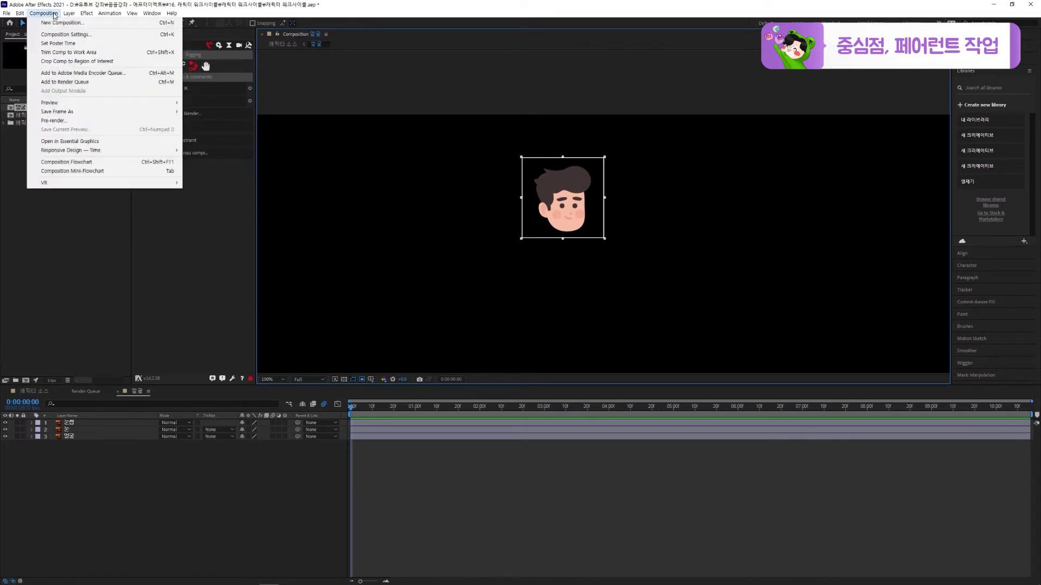
{"action": "left_click", "coordinate": [116, 61]}
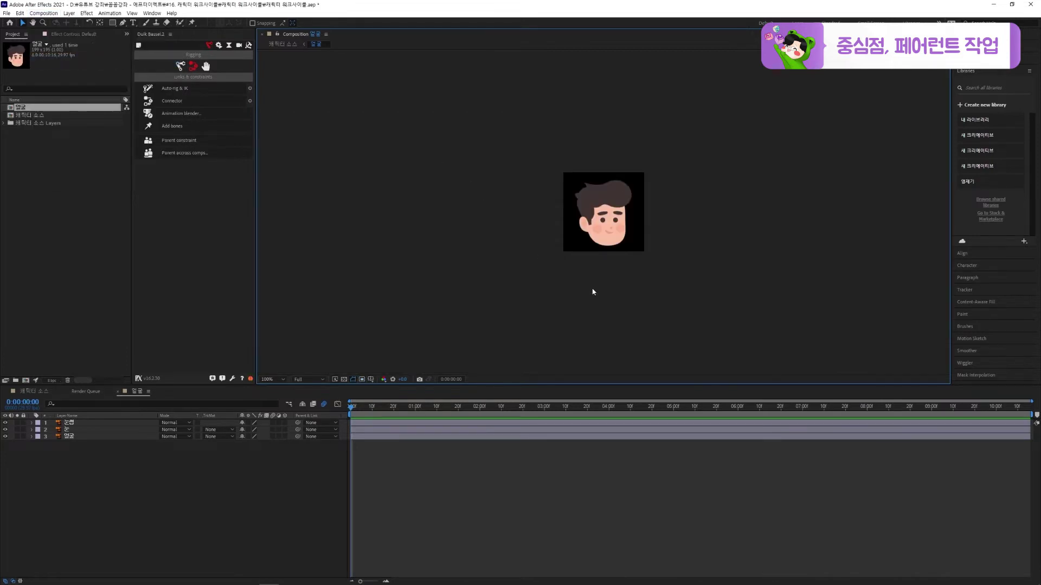
{"action": "key", "text": "comma"}
{"action": "key", "text": "comma"}
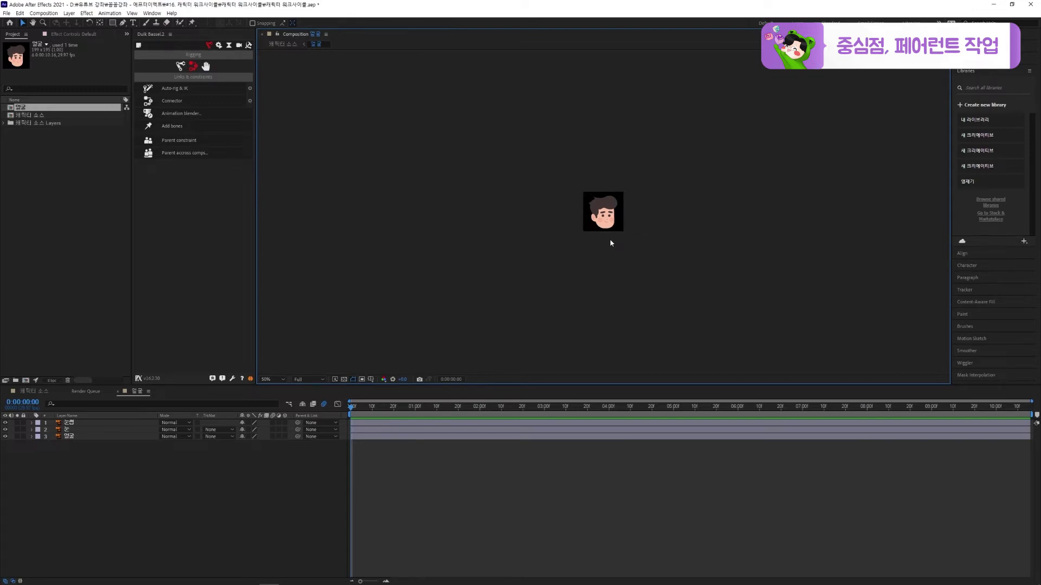
{"action": "key", "text": "period"}
{"action": "key", "text": "period"}
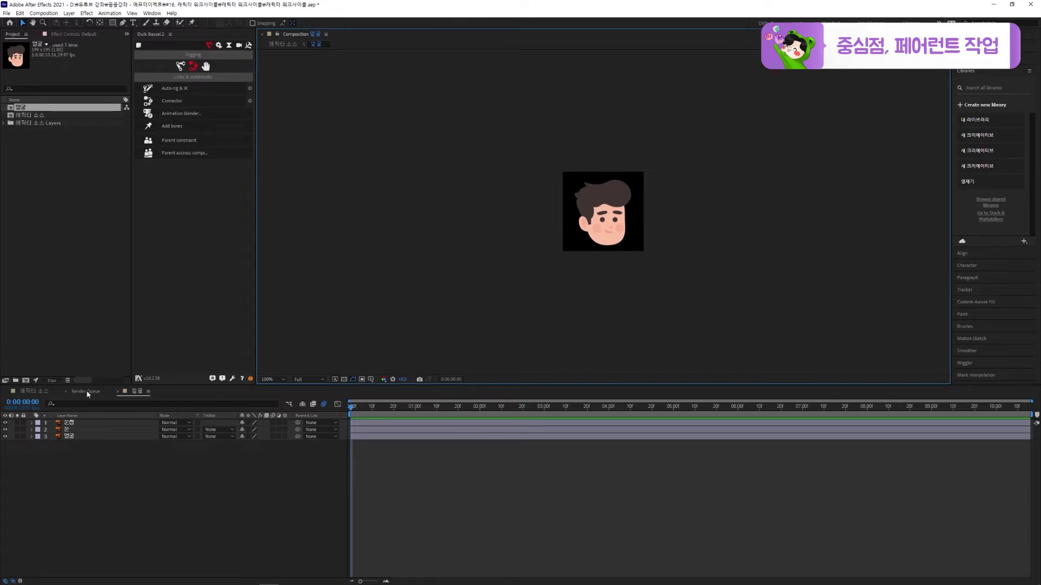
Return to the 캐릭터 소스 composition and move the cropped 얼굴 layer up onto the character's neck
{"action": "left_click", "coordinate": [30, 391]}
{"action": "left_click_drag", "start_coordinate": [20, 107], "coordinate": [580, 276]}
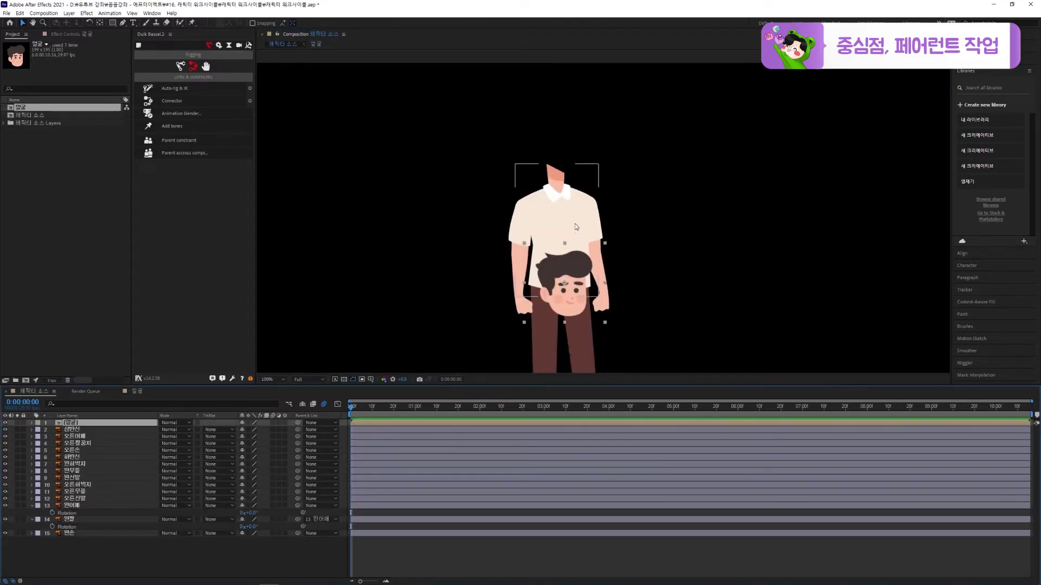
{"action": "left_click_drag", "start_coordinate": [583, 275], "coordinate": [578, 147]}
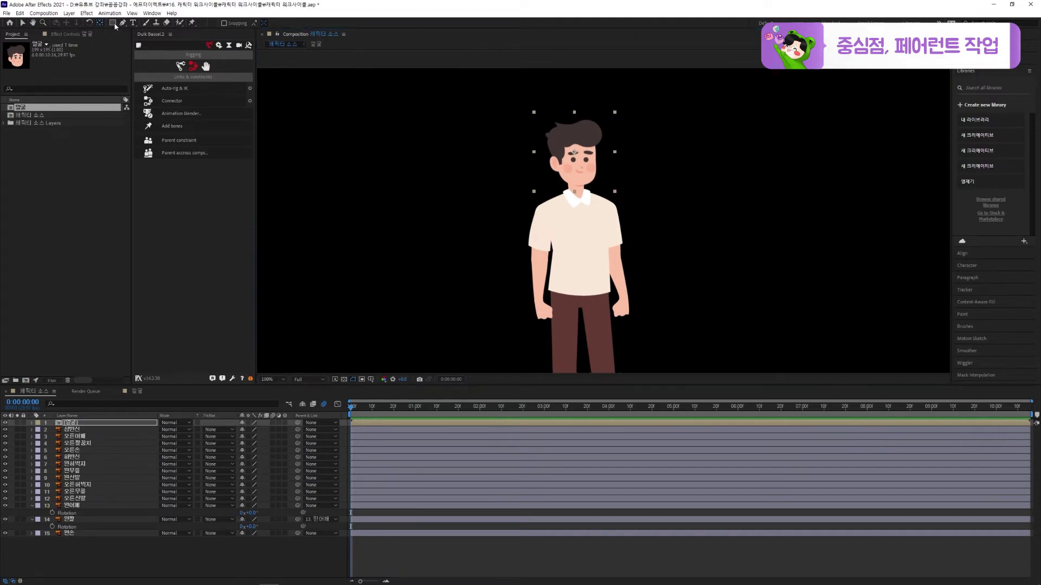
Move the 얼굴 layer's anchor point down to the chin where the head meets the neck
{"action": "left_click_drag", "start_coordinate": [576, 179], "coordinate": [598, 188]}
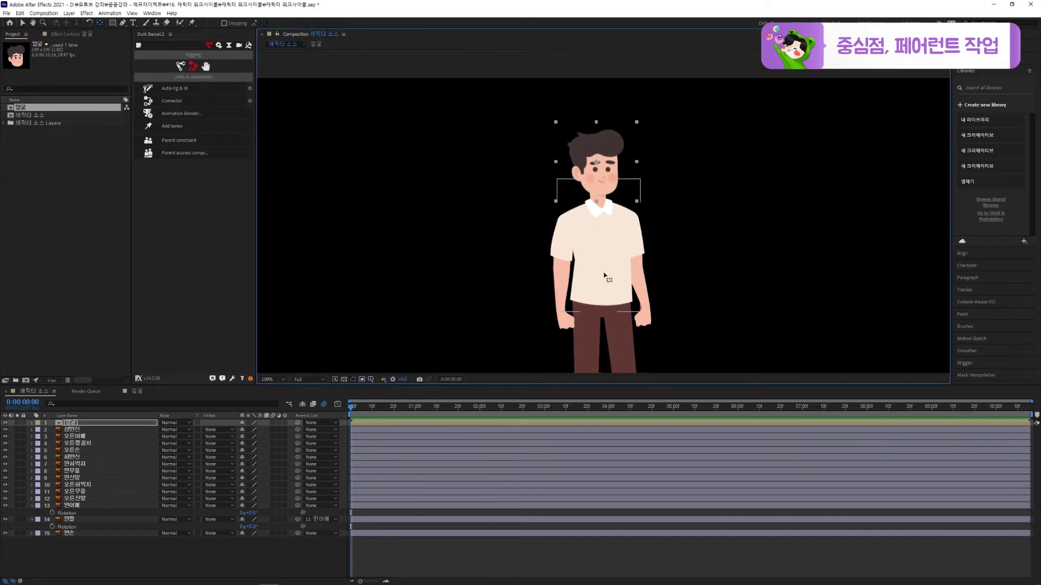
{"action": "scroll", "coordinate": [609, 208], "scroll_direction": "up", "scroll_amount": 1}
{"action": "left_click_drag", "start_coordinate": [600, 158], "coordinate": [604, 218]}
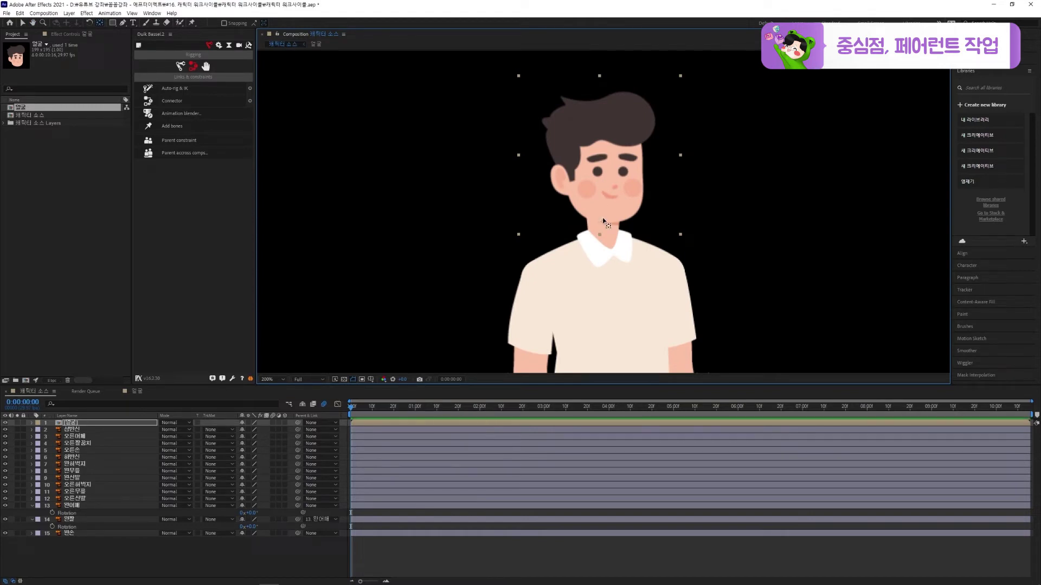
Switch to the Selection tool, deselect the 얼굴 layer, and collapse the revealed Rotation properties of the arm layers
{"action": "key", "text": "v"}
{"action": "key", "text": "comma"}
{"action": "left_click_drag", "start_coordinate": [639, 333], "coordinate": [609, 268]}
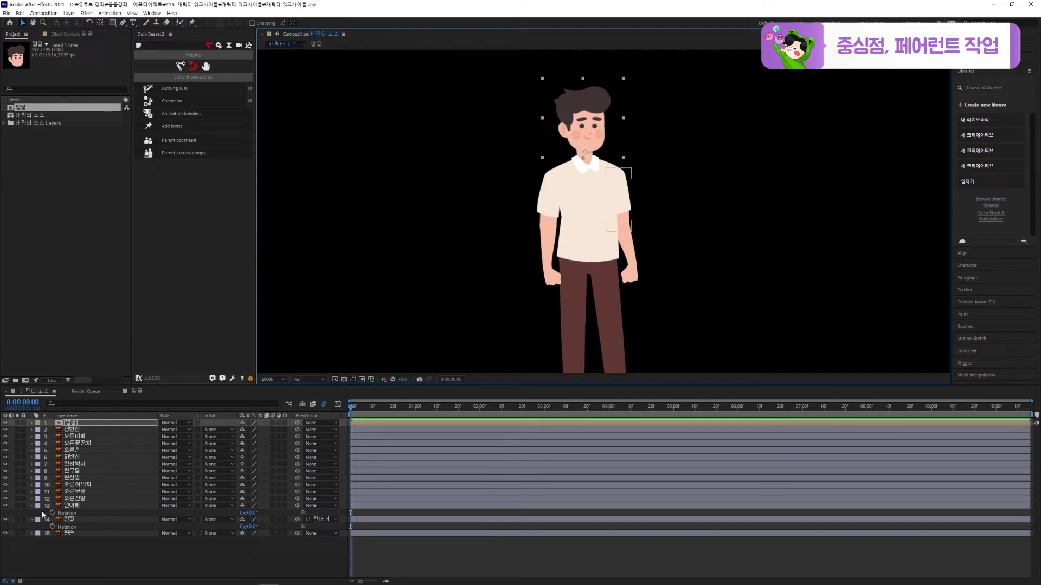
{"action": "left_click", "coordinate": [173, 549]}
{"action": "key", "text": "ctrl+grave"}
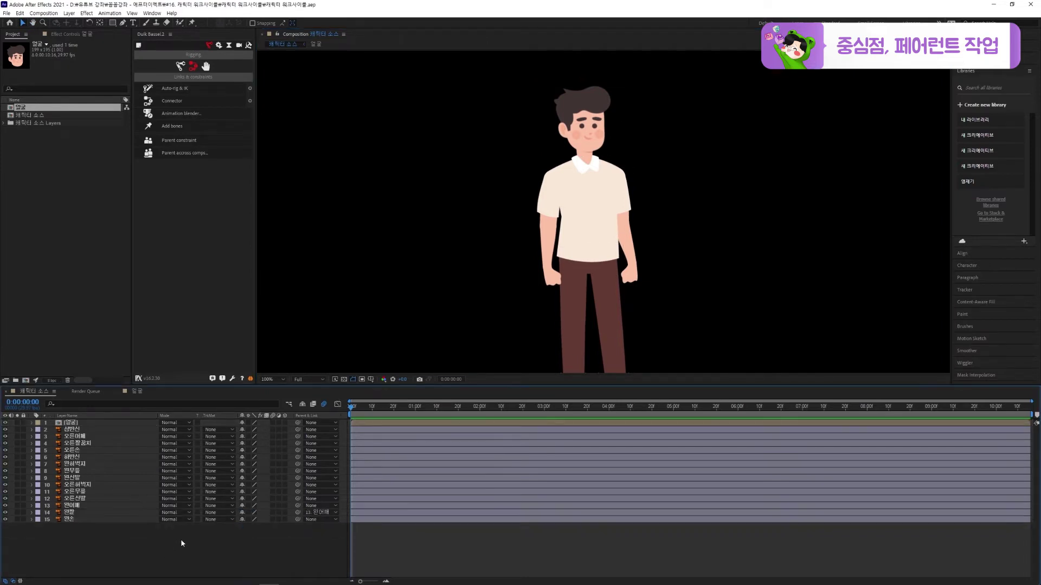
Try rotating the 왼어깨 layer to test how the parented forearm follows, and undo the rotation
{"action": "left_click", "coordinate": [85, 510]}
{"action": "left_click", "coordinate": [83, 513]}
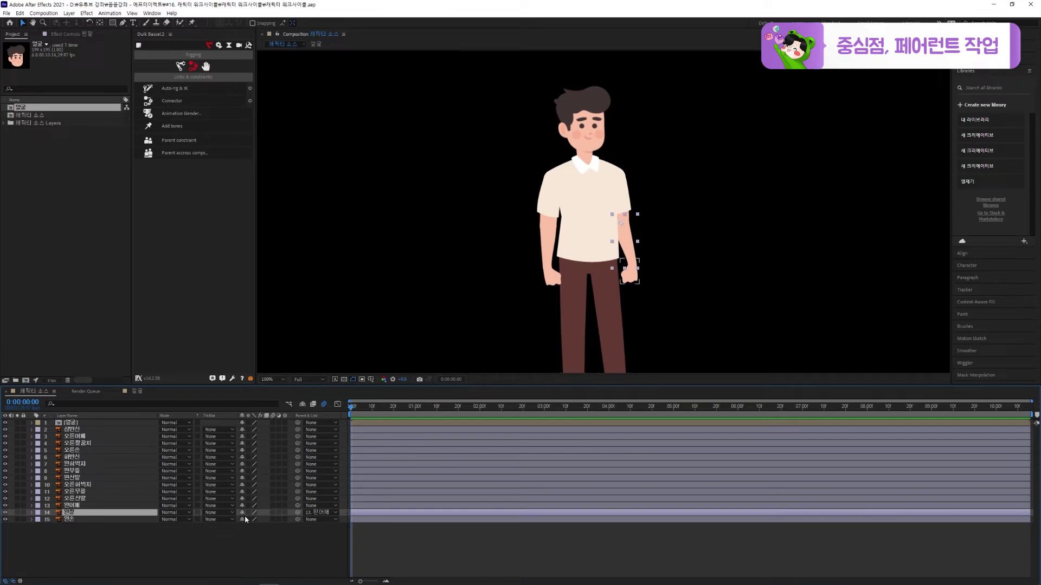
{"action": "left_click", "coordinate": [136, 506]}
{"action": "key", "text": "r"}
{"action": "left_click_drag", "start_coordinate": [251, 515], "coordinate": [237, 515]}
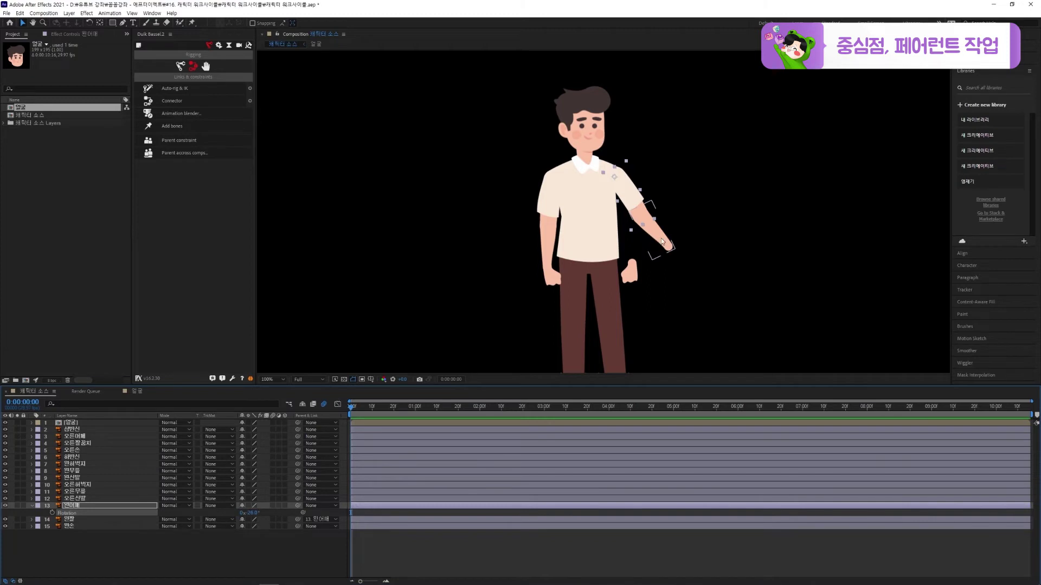
{"action": "key", "text": "ctrl+z"}
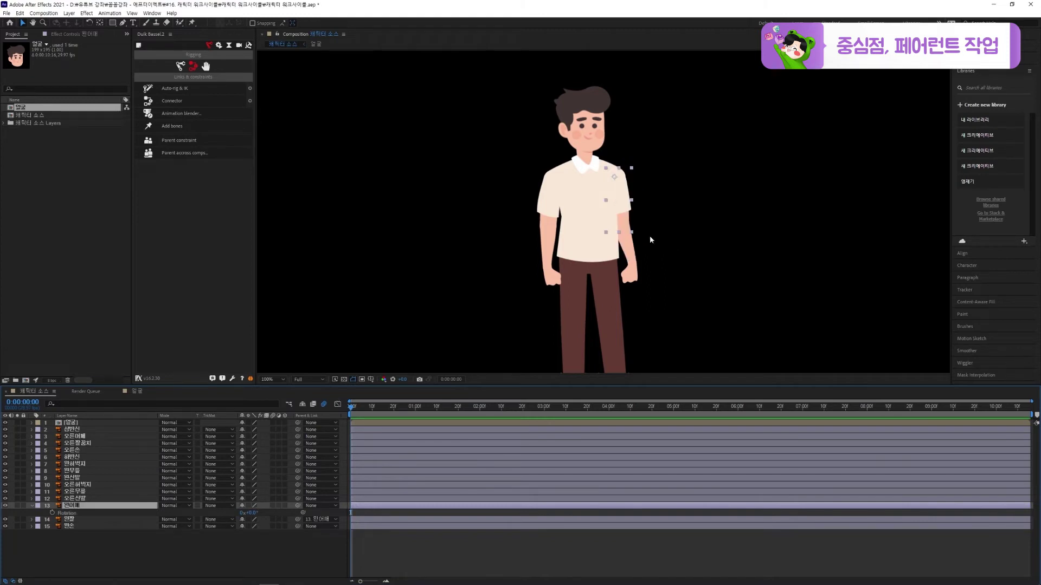
Parent the 왼손 layer to 왼팔 and the 왼어깨 layer to 상반신
{"action": "left_click", "coordinate": [117, 526]}
{"action": "left_click_drag", "start_coordinate": [297, 526], "coordinate": [108, 520]}
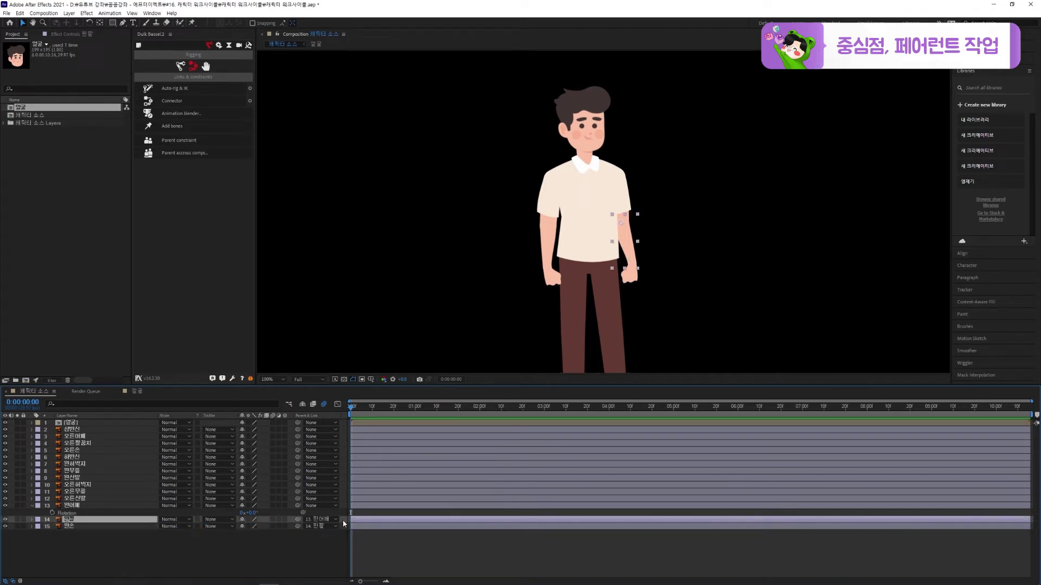
{"action": "left_click", "coordinate": [99, 505]}
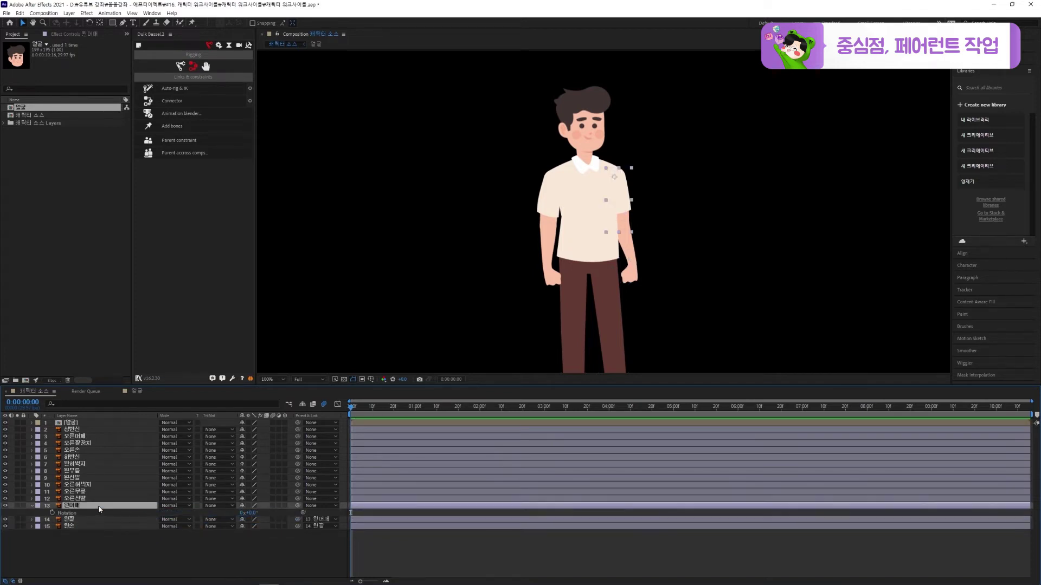
{"action": "left_click_drag", "start_coordinate": [297, 506], "coordinate": [99, 431]}
Move the 상반신 layer directly below 오른손 in the layer stack, parent it to 하반신, and save the project
{"action": "left_click", "coordinate": [93, 433]}
{"action": "left_click_drag", "start_coordinate": [84, 433], "coordinate": [81, 454]}
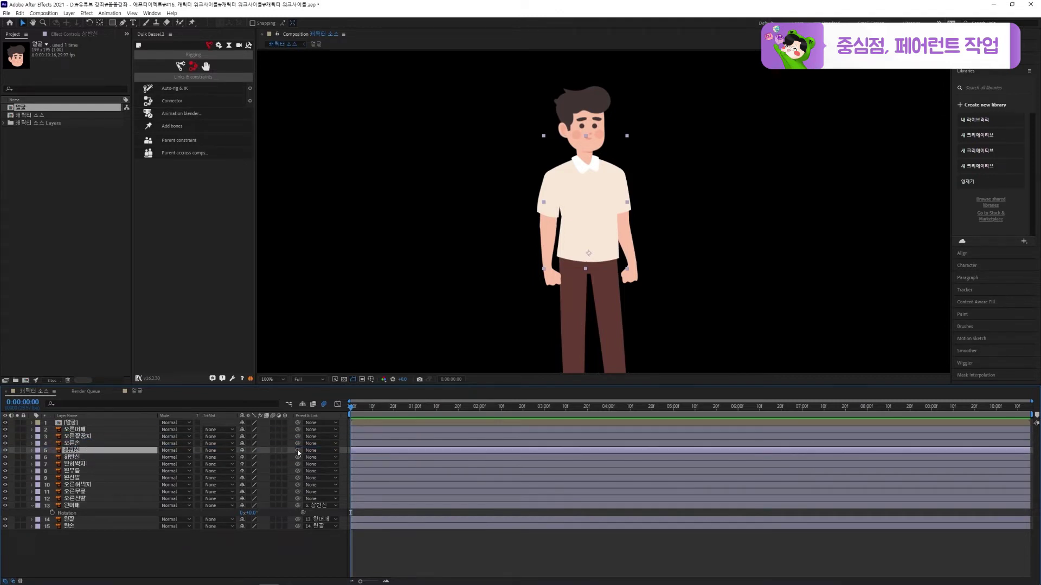
{"action": "left_click_drag", "start_coordinate": [297, 453], "coordinate": [115, 463]}
{"action": "key", "text": "ctrl+s"}
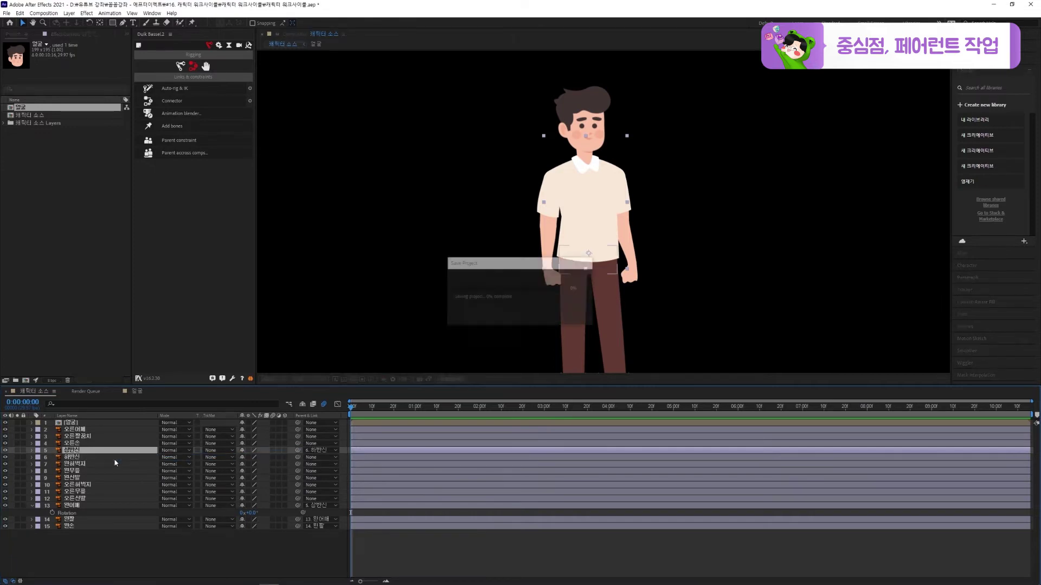
Parent the 얼굴 layer to 상반신
{"action": "left_click", "coordinate": [95, 423]}
{"action": "left_click_drag", "start_coordinate": [297, 423], "coordinate": [114, 453]}
Try rotating the 상반신 layer to test its parenting with the head and arm, and undo the rotation
{"action": "left_click", "coordinate": [113, 452]}
{"action": "key", "text": "r"}
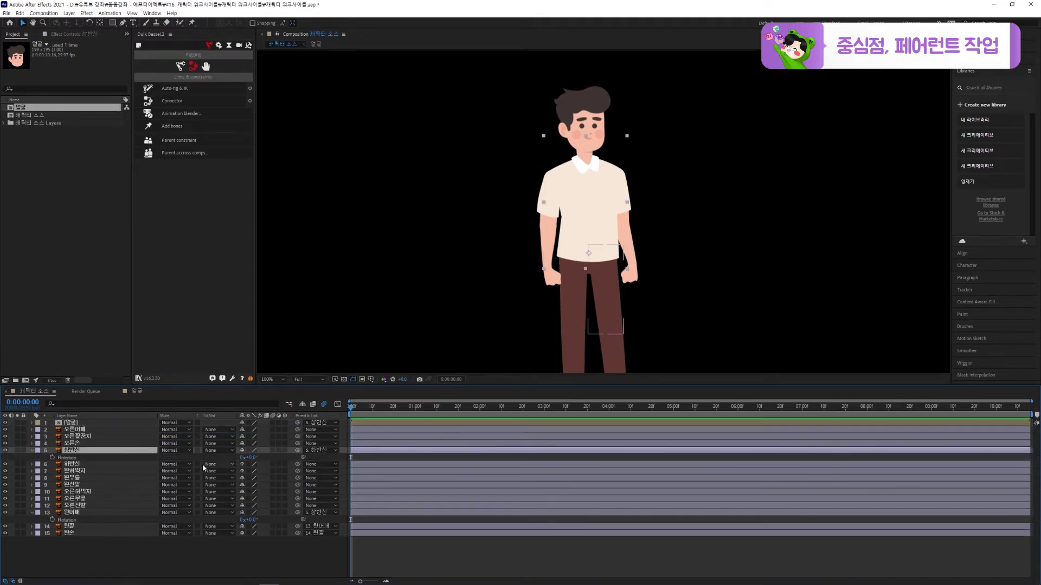
{"action": "left_click_drag", "start_coordinate": [250, 459], "coordinate": [255, 458]}
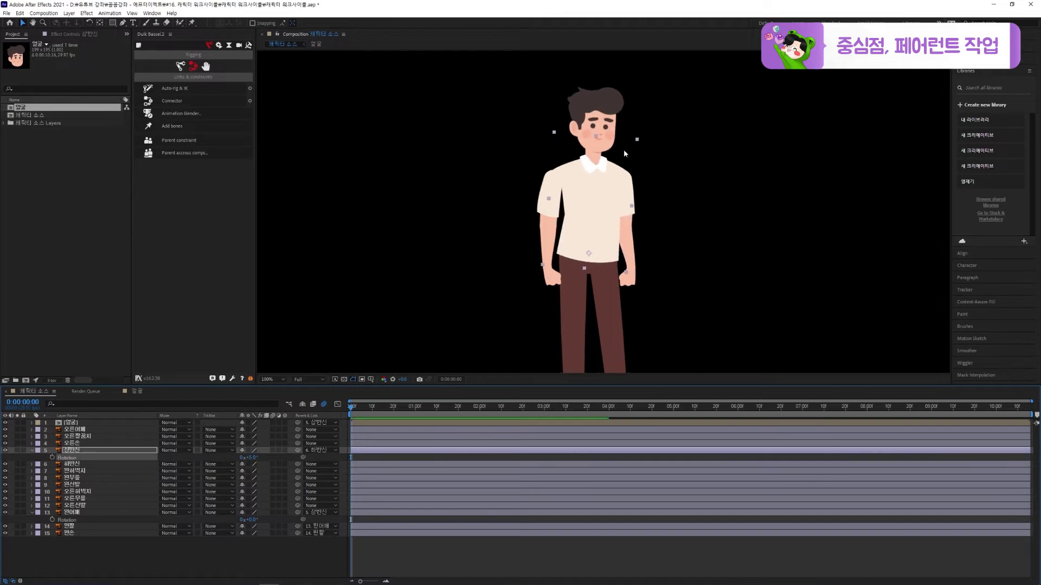
{"action": "key", "text": "ctrl+z"}
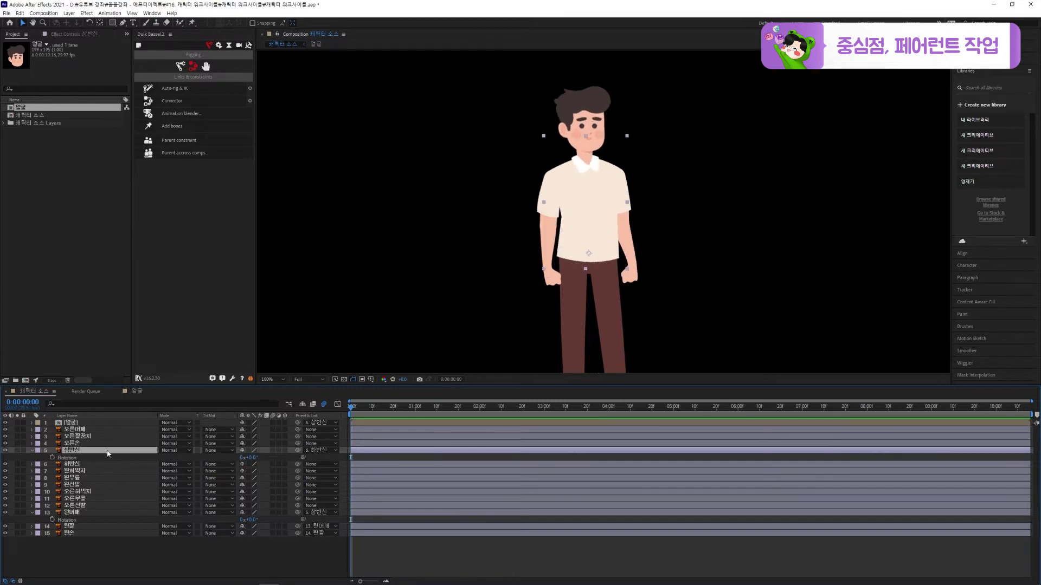
Parent 오른손 to 오른팔꿈치, 오른팔꿈치 to 오른어깨 and 오른어깨 to 상반신, and collapse the Rotation properties of 상반신 and 왼어깨
{"action": "left_click", "coordinate": [84, 444]}
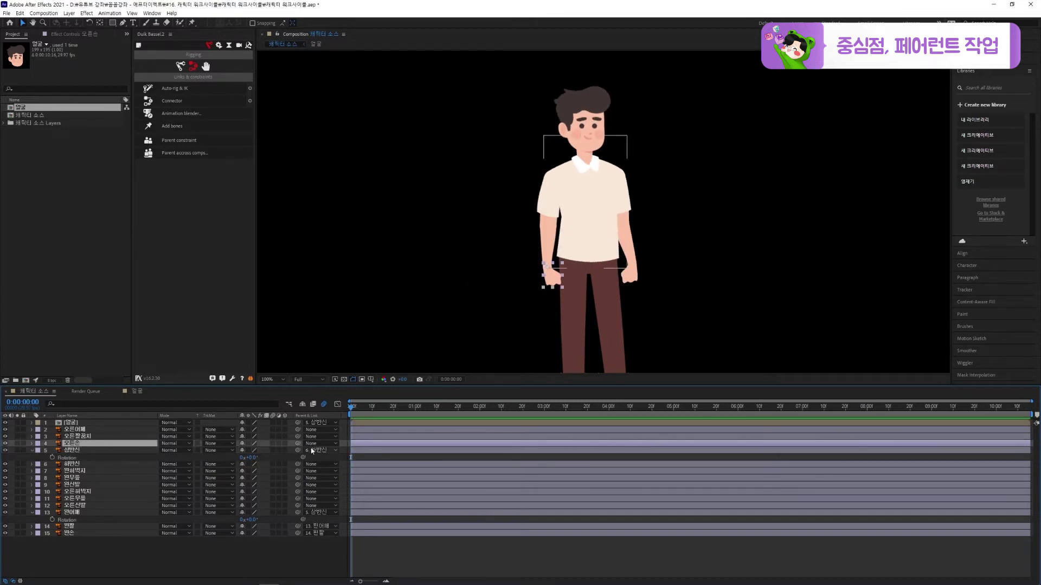
{"action": "left_click_drag", "start_coordinate": [297, 443], "coordinate": [75, 436]}
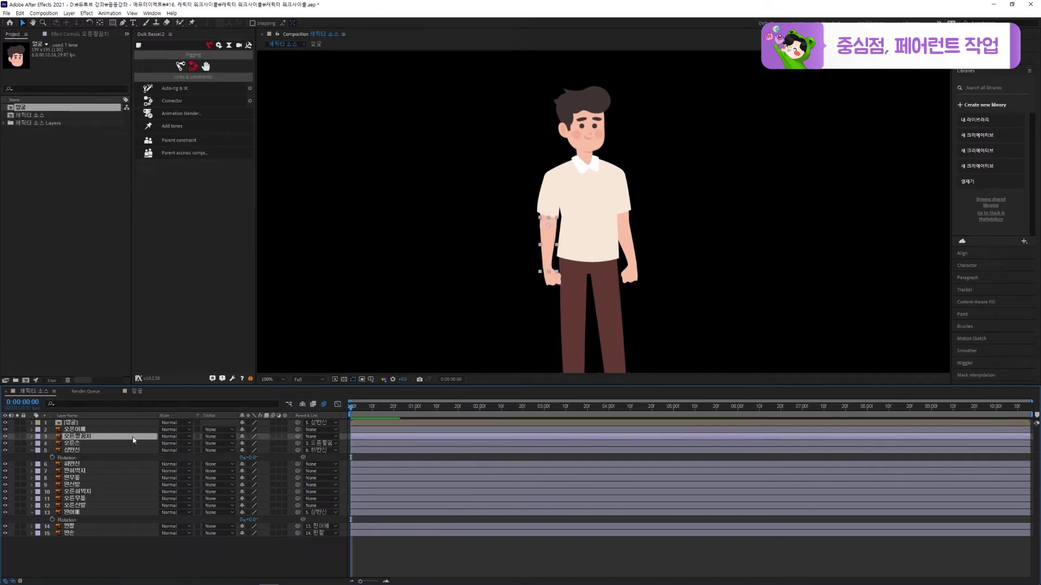
{"action": "left_click_drag", "start_coordinate": [300, 437], "coordinate": [75, 429]}
{"action": "left_click_drag", "start_coordinate": [297, 430], "coordinate": [80, 450]}
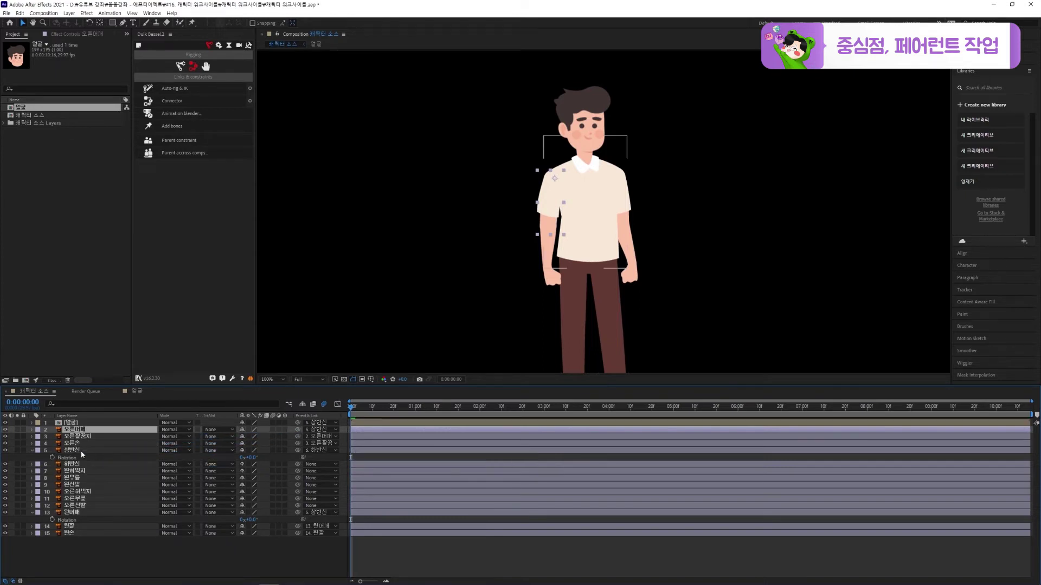
{"action": "left_click", "coordinate": [32, 451]}
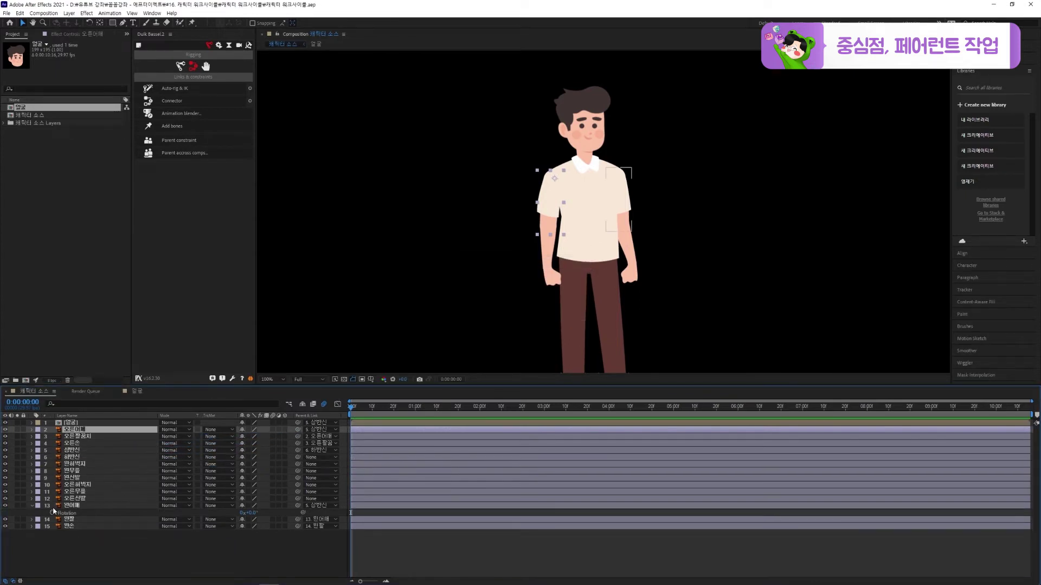
{"action": "left_click", "coordinate": [31, 506]}
Parent the right leg in a chain: 오른신발 to 오른무릎, 오른무릎 to 오른허벅지, and 오른허벅지 to 하반신
{"action": "left_click", "coordinate": [109, 500]}
{"action": "left_click_drag", "start_coordinate": [558, 353], "coordinate": [504, 271]}
{"action": "left_click_drag", "start_coordinate": [298, 498], "coordinate": [117, 488]}
{"action": "left_click", "coordinate": [305, 493]}
{"action": "left_click", "coordinate": [119, 486]}
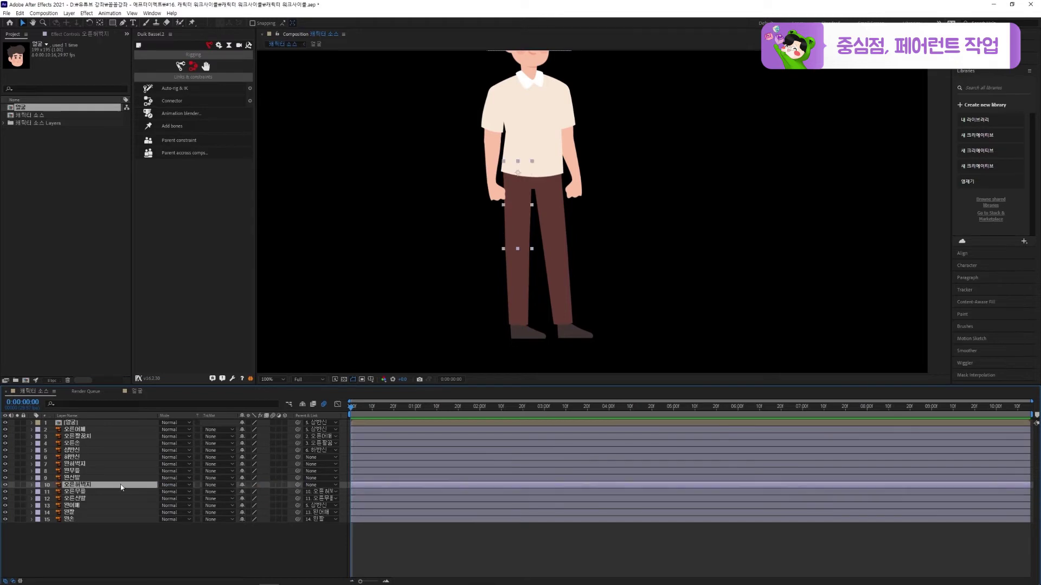
{"action": "left_click_drag", "start_coordinate": [298, 485], "coordinate": [110, 461]}
Parent the left leg in a chain: 왼신발 to 왼무릎, 왼무릎 to 왼허벅지, and 왼허벅지 to 하반신
{"action": "left_click", "coordinate": [288, 476]}
{"action": "left_click_drag", "start_coordinate": [298, 478], "coordinate": [82, 465]}
{"action": "left_click_drag", "start_coordinate": [297, 464], "coordinate": [120, 459]}
{"action": "left_click", "coordinate": [114, 458]}
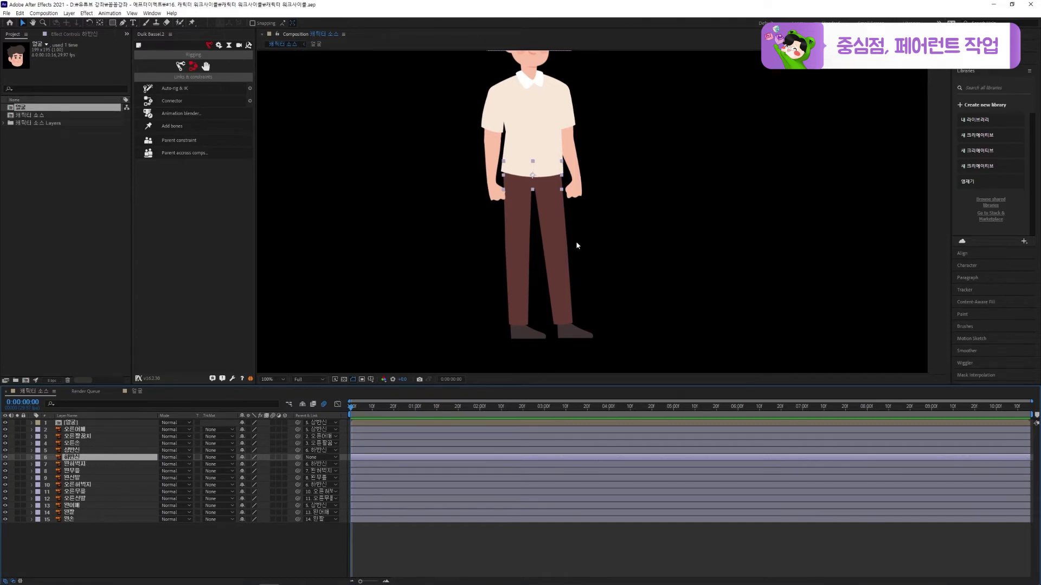
{"action": "scroll", "coordinate": [529, 223], "scroll_direction": "up", "scroll_amount": 3}
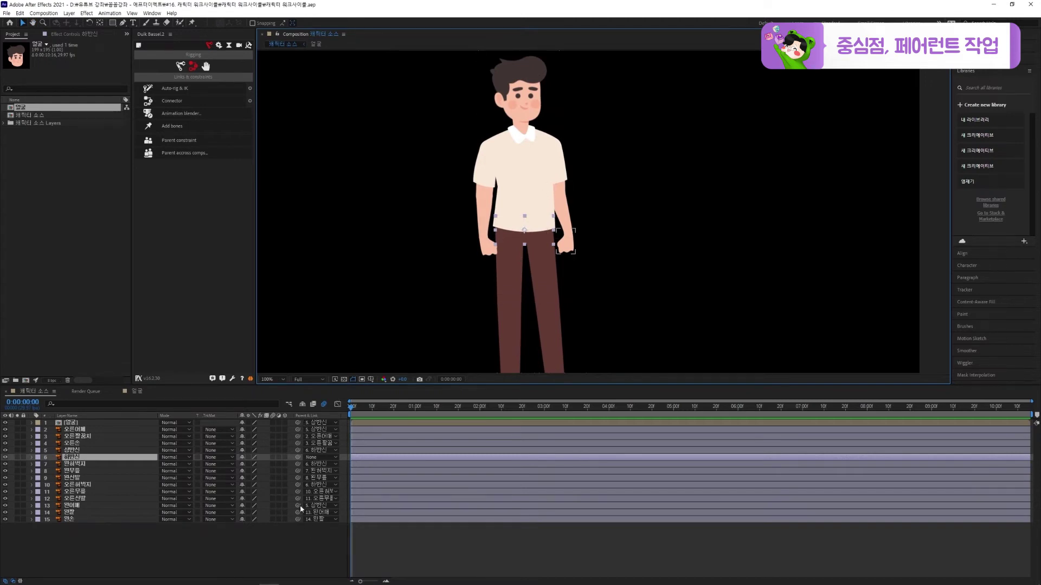
{"action": "left_click", "coordinate": [490, 242]}
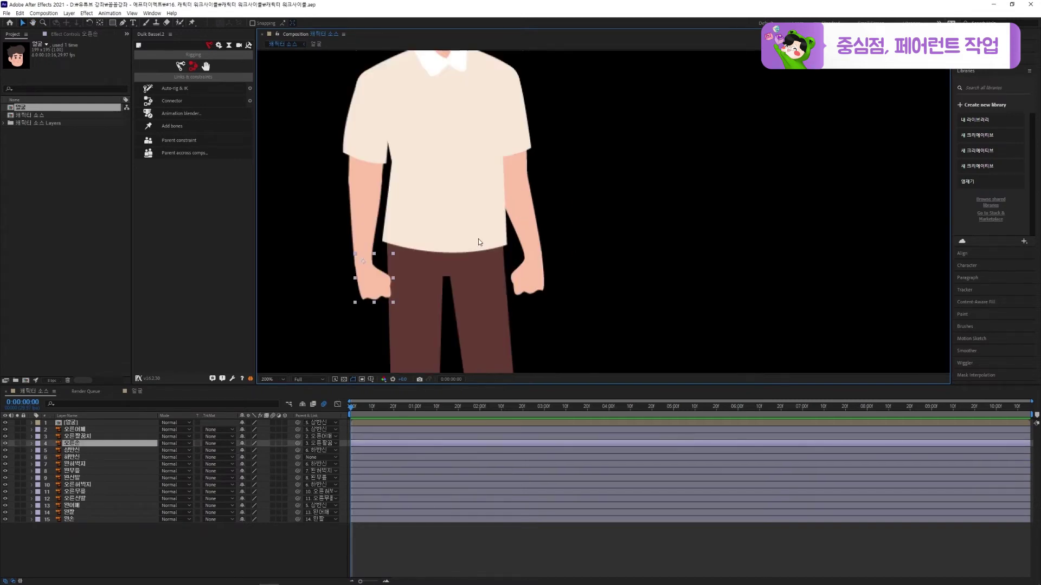
{"action": "scroll", "coordinate": [490, 242], "scroll_direction": "up", "scroll_amount": 2}
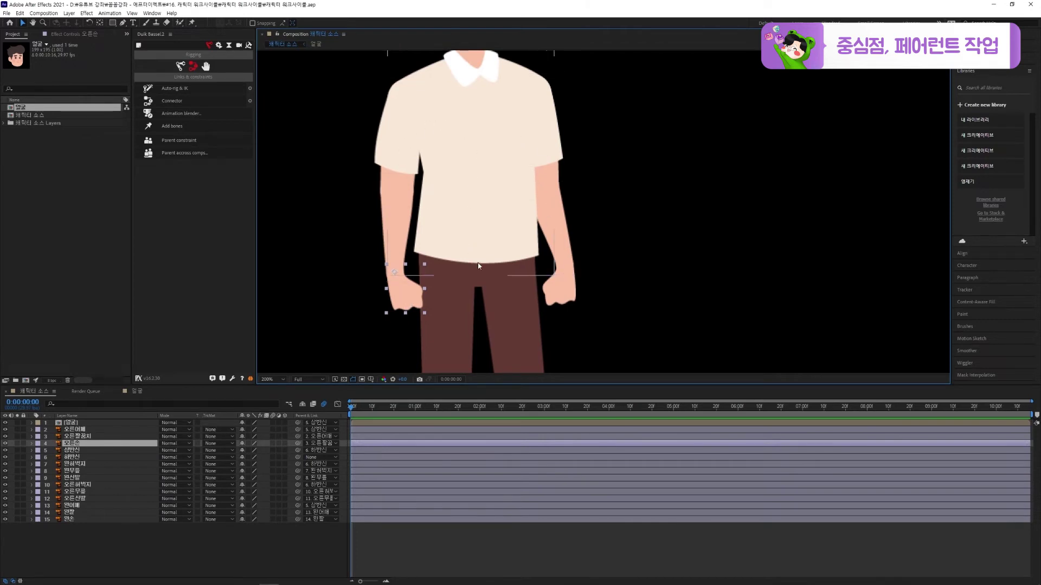
{"action": "scroll", "coordinate": [477, 265], "scroll_direction": "down", "scroll_amount": 2}
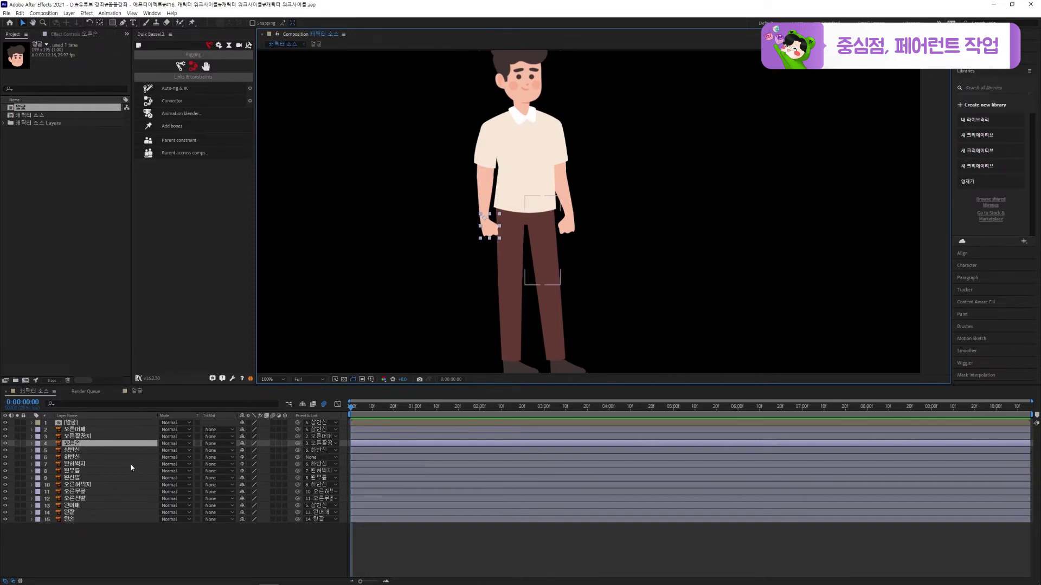
Test the full hierarchy by trying a sideways move of 하반신 and a rotation of 상반신, undoing both
{"action": "left_click", "coordinate": [92, 458]}
{"action": "left_click_drag", "start_coordinate": [528, 215], "coordinate": [552, 215]}
{"action": "left_click", "coordinate": [92, 451]}
{"action": "key", "text": "r"}
{"action": "mouse_move", "coordinate": [248, 458]}
{"action": "left_mouse_down"}
{"action": "mouse_move", "coordinate": [239, 453]}
{"action": "mouse_move", "coordinate": [248, 441]}
{"action": "left_mouse_up"}
Reveal the Rotation of 오른어깨, try rotating 왼어깨, and undo that rotation
{"action": "left_click", "coordinate": [76, 430]}
{"action": "key", "text": "r"}
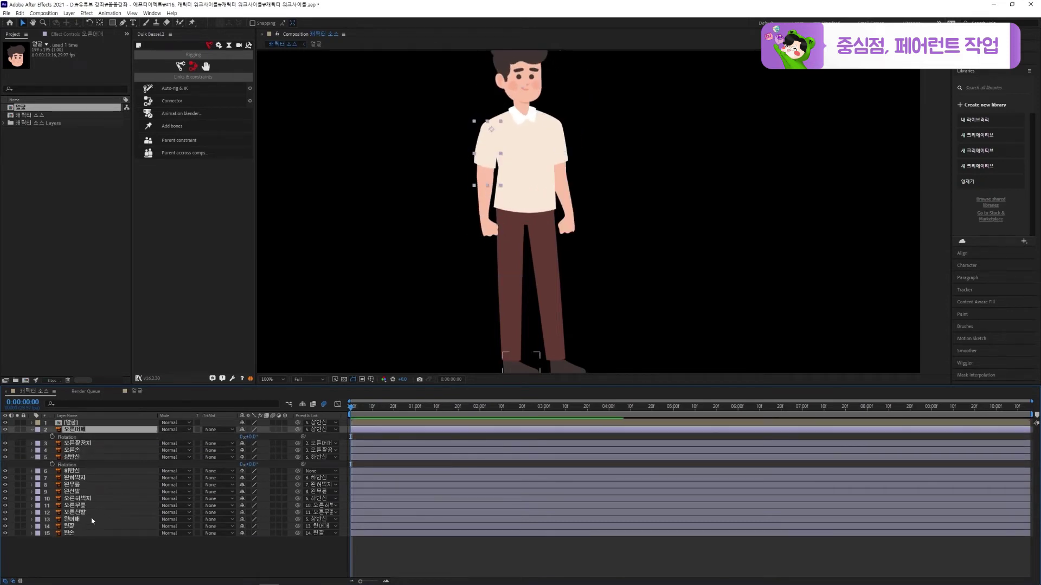
{"action": "left_click", "coordinate": [92, 519]}
{"action": "key", "text": "r"}
{"action": "left_click_drag", "start_coordinate": [247, 527], "coordinate": [244, 527]}
{"action": "key", "text": "ctrl+z"}
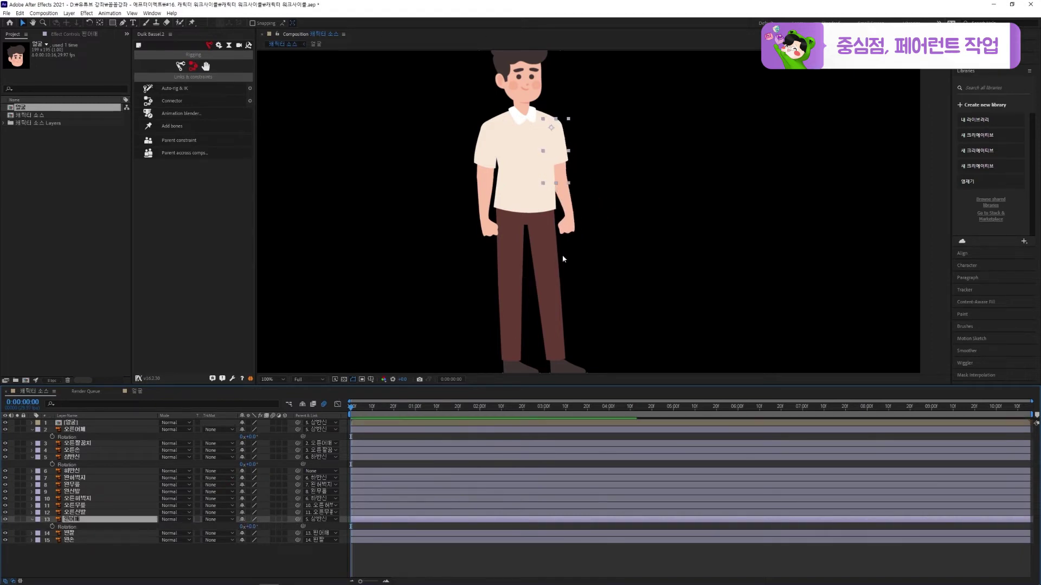
Swing the left arm forward as a pose test by rotating 왼어깨, 왼팔 and 왼손
{"action": "scroll", "coordinate": [633, 243], "scroll_direction": "down", "scroll_amount": 2}
{"action": "scroll", "coordinate": [632, 244], "scroll_direction": "up", "scroll_amount": 2}
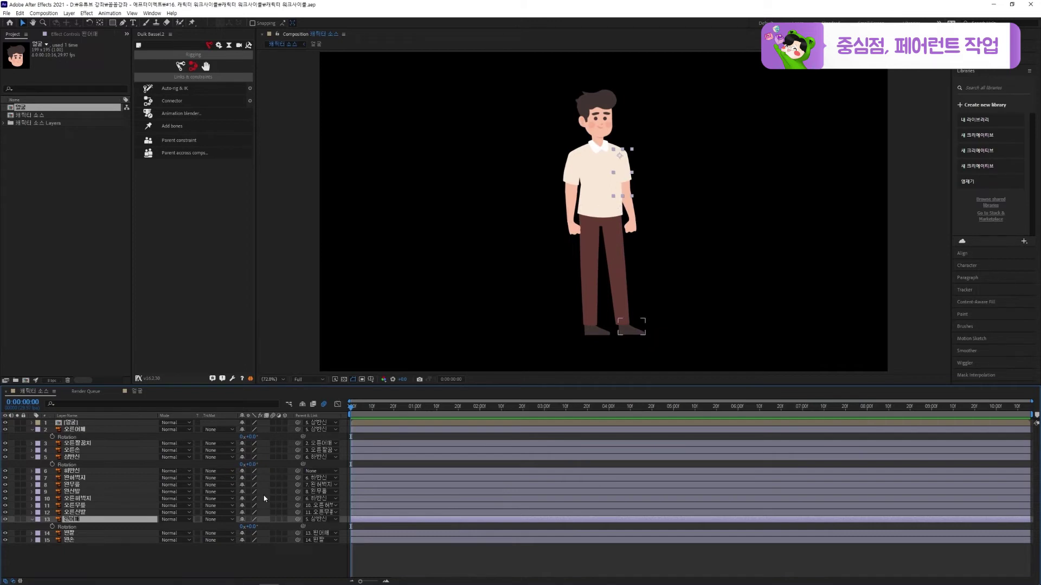
{"action": "left_click_drag", "start_coordinate": [254, 528], "coordinate": [249, 527]}
{"action": "key", "text": "ctrl+Down"}
{"action": "key", "text": "r"}
{"action": "left_click_drag", "start_coordinate": [250, 541], "coordinate": [240, 558]}
{"action": "key", "text": "ctrl+Down"}
{"action": "key", "text": "r"}
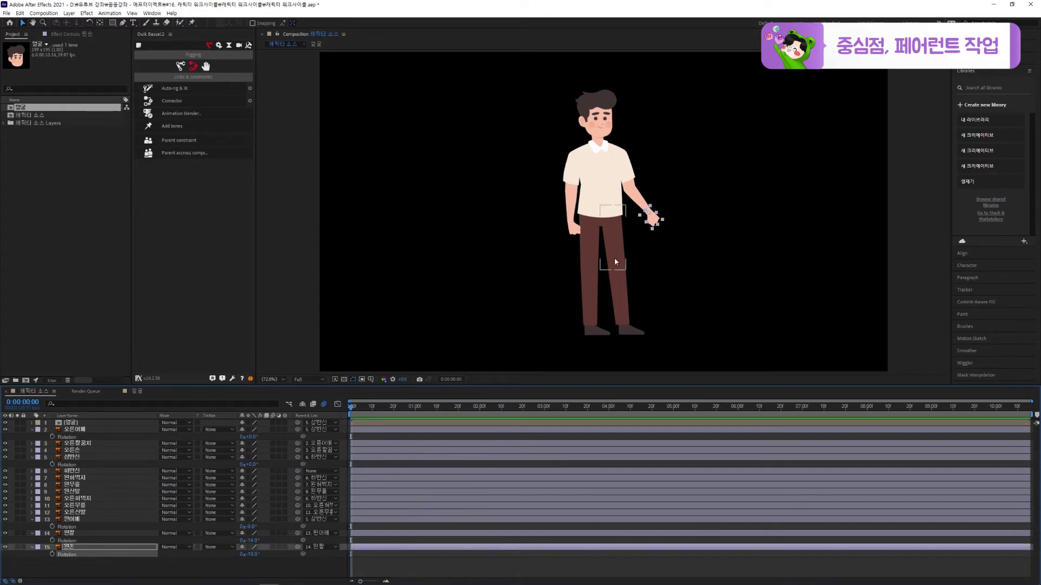
Swing 왼허벅지 forward and bend 왼무릎 back by rotating both layers as a leg pose test
{"action": "left_click", "coordinate": [624, 254]}
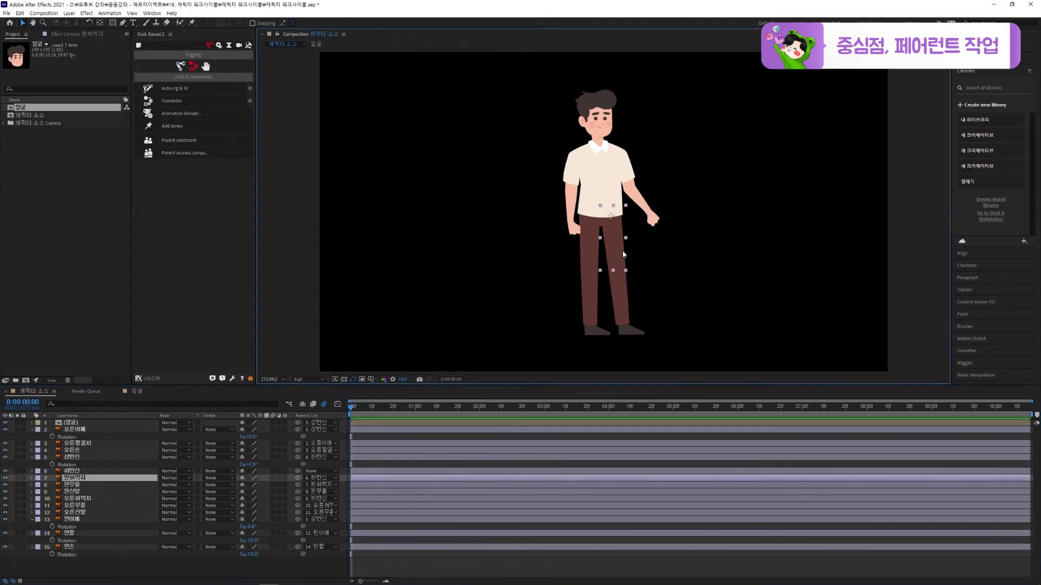
{"action": "key", "text": "r"}
{"action": "left_click_drag", "start_coordinate": [250, 486], "coordinate": [220, 486]}
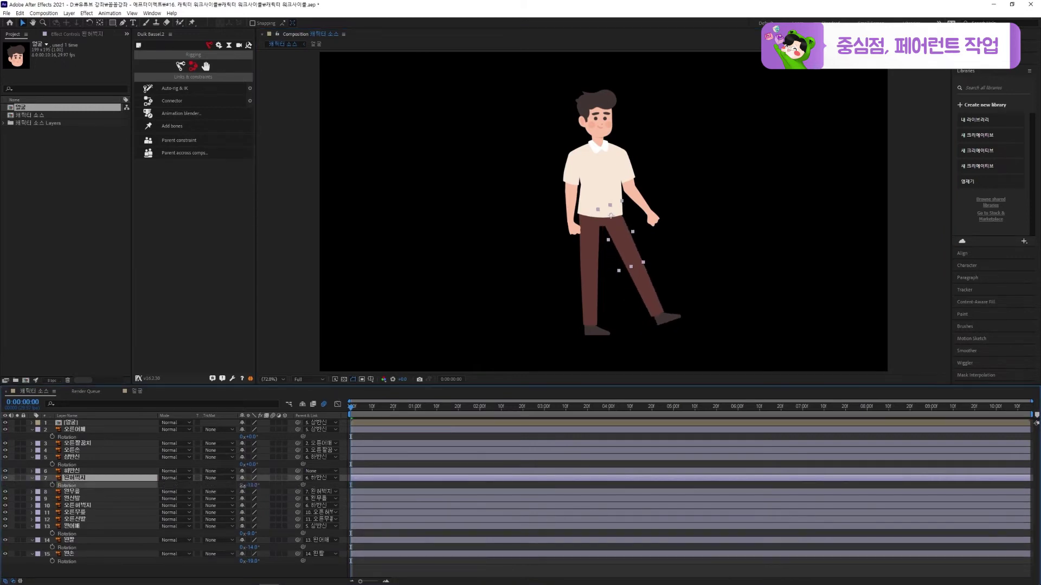
{"action": "left_click", "coordinate": [173, 492]}
{"action": "key", "text": "r"}
{"action": "left_click_drag", "start_coordinate": [250, 499], "coordinate": [309, 499]}
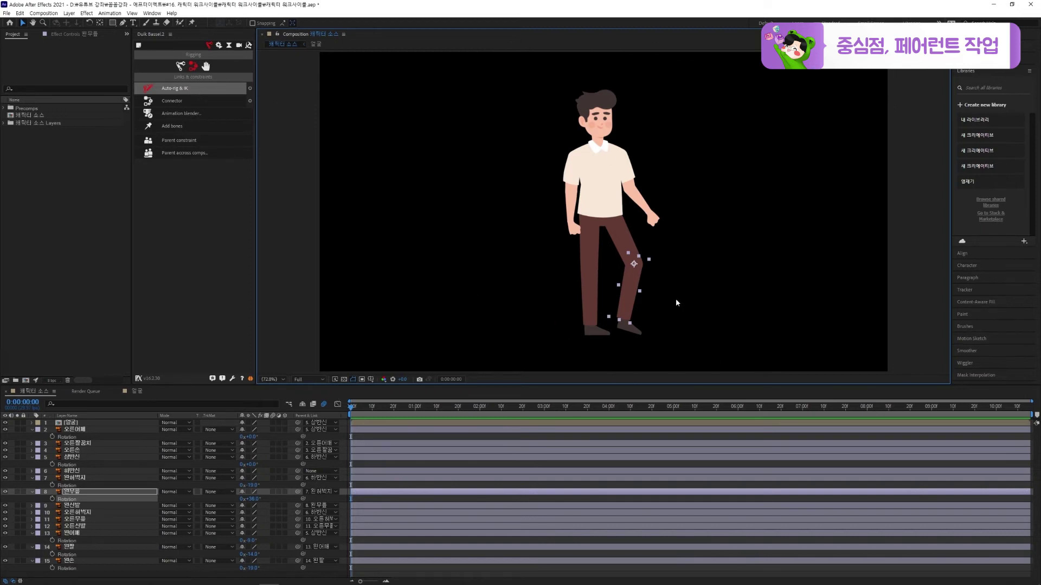
Undo all the test rotations of the left arm and left leg to restore the standing pose
{"action": "key", "text": "ctrl+z"}
{"action": "key", "text": "ctrl+z"}
{"action": "key", "text": "ctrl+z"}
{"action": "key", "text": "ctrl+z"}
{"action": "key", "text": "ctrl+z"}
{"action": "key", "text": "ctrl+z"}
{"action": "key", "text": "ctrl+z"}
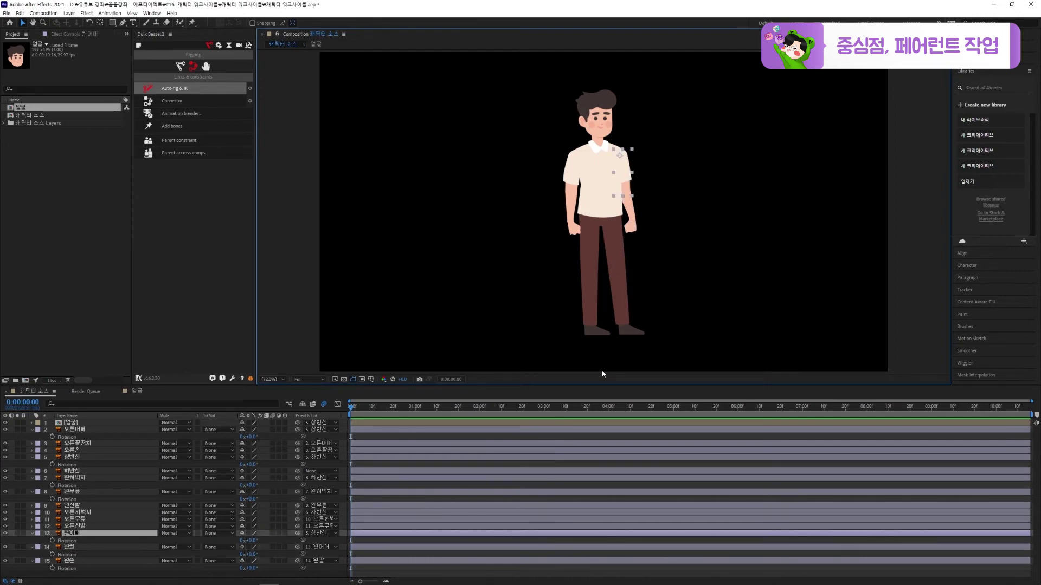
Save the project, deselect the layers, and collapse the revealed Rotation properties
{"action": "key", "text": "ctrl+s"}
{"action": "left_click", "coordinate": [481, 440]}
{"action": "key", "text": "u"}
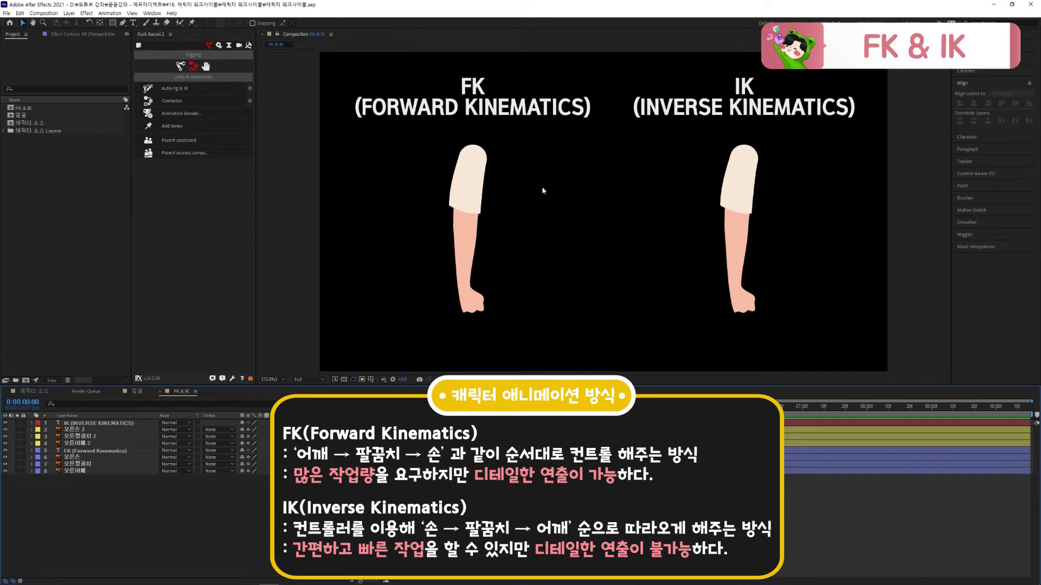
In the FK & IK composition, rotate the FK arm's 오른어깨 backward and bend 오른팔꿈치 forward
{"action": "left_click", "coordinate": [470, 196]}
{"action": "key", "text": "r"}
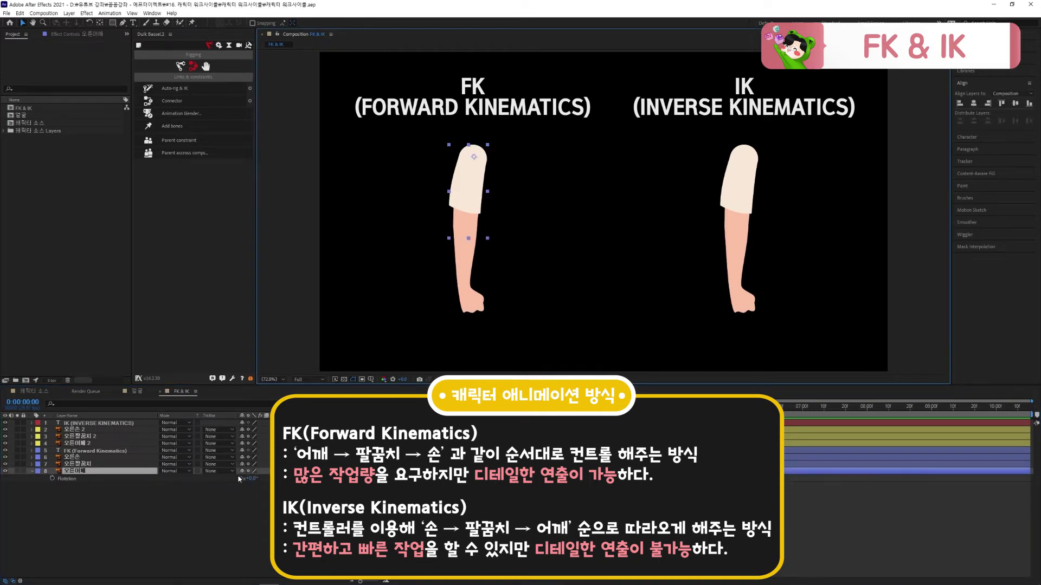
{"action": "left_click_drag", "start_coordinate": [249, 477], "coordinate": [133, 473]}
{"action": "key", "text": "ctrl+Up"}
{"action": "key", "text": "r"}
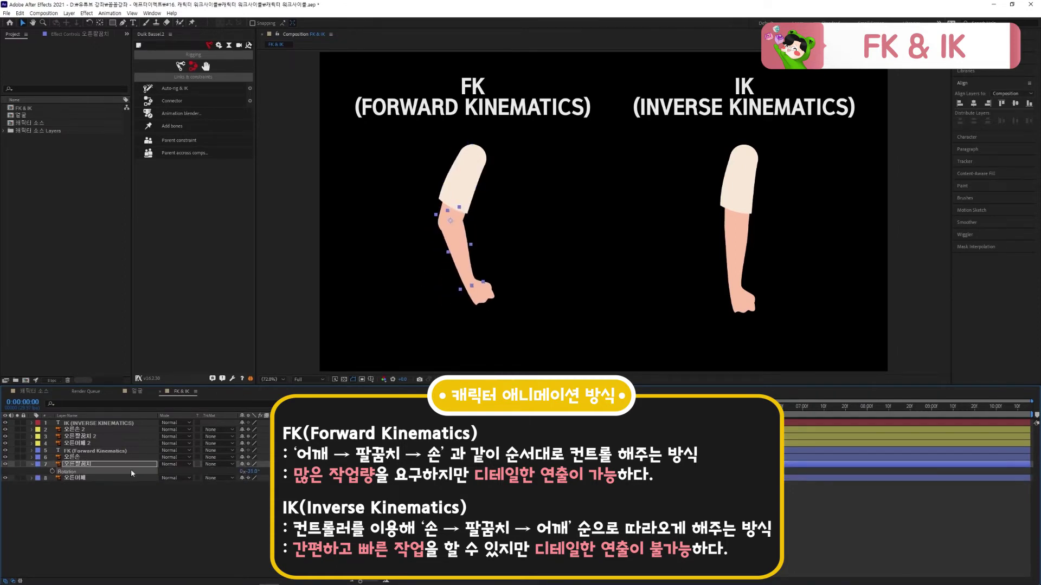
Rotate the FK arm's 오른손 layer to adjust the angle of the hand at the wrist
{"action": "left_click", "coordinate": [111, 457]}
{"action": "key", "text": "r"}
{"action": "left_click_drag", "start_coordinate": [249, 464], "coordinate": [257, 465]}
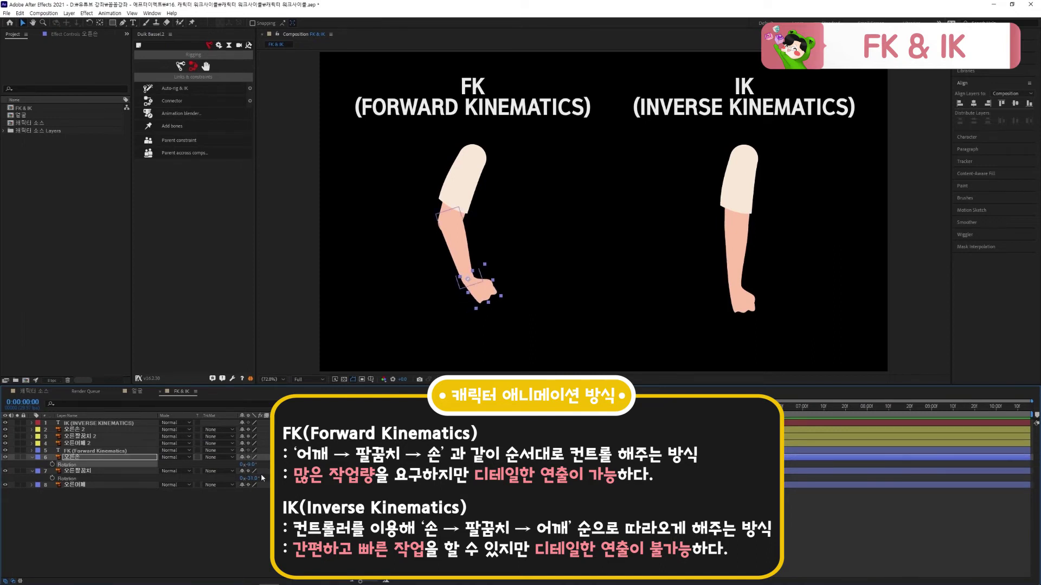
Readjust the FK arm's pose through the Rotation of 오른어깨, 오른팔꿈치 and 오른손, and deselect the layers
{"action": "left_click", "coordinate": [206, 484]}
{"action": "key", "text": "r"}
{"action": "left_click_drag", "start_coordinate": [250, 492], "coordinate": [256, 478]}
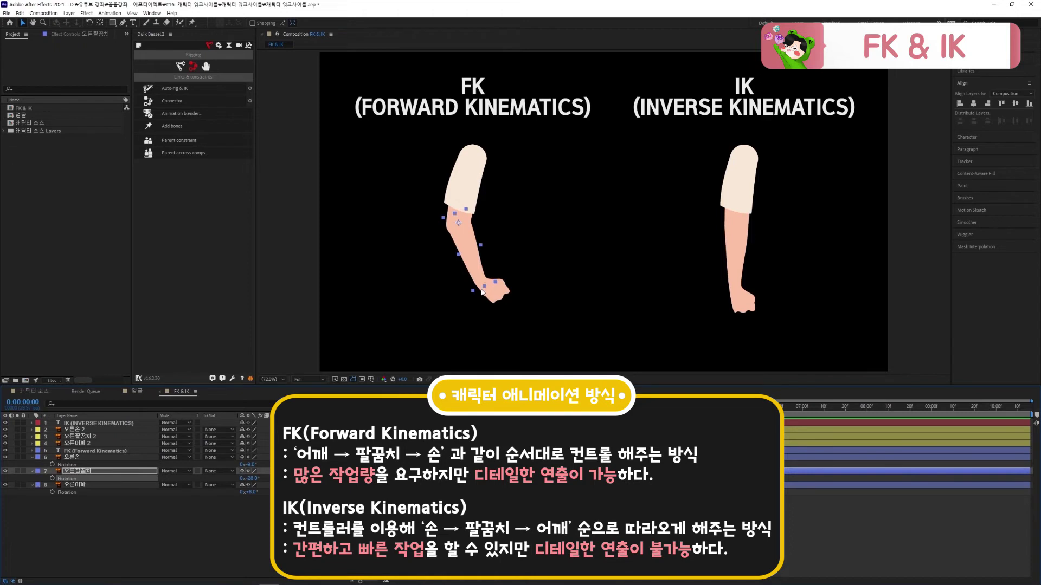
{"action": "left_click_drag", "start_coordinate": [251, 464], "coordinate": [260, 466]}
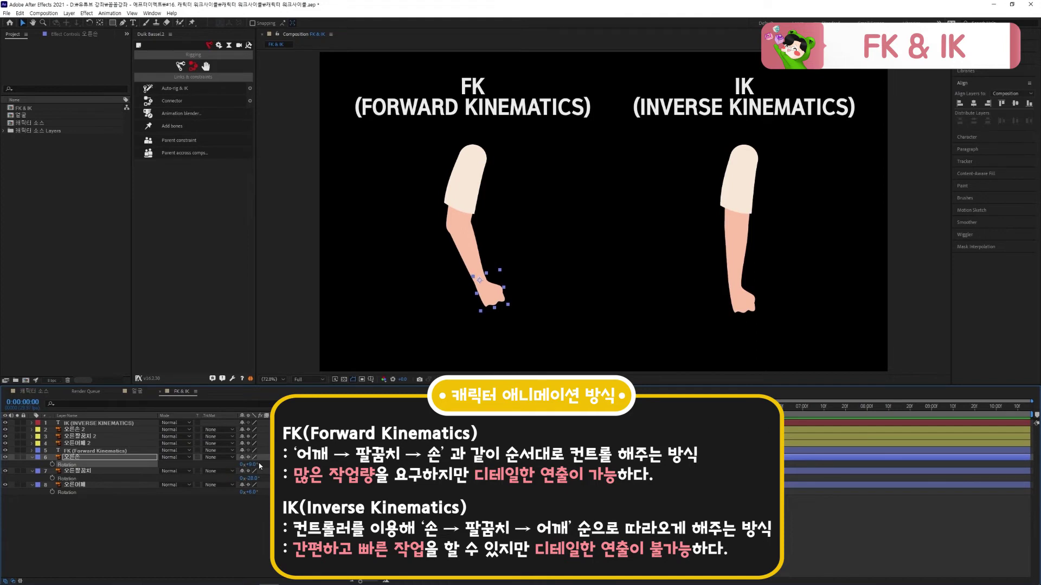
{"action": "left_click", "coordinate": [670, 374]}
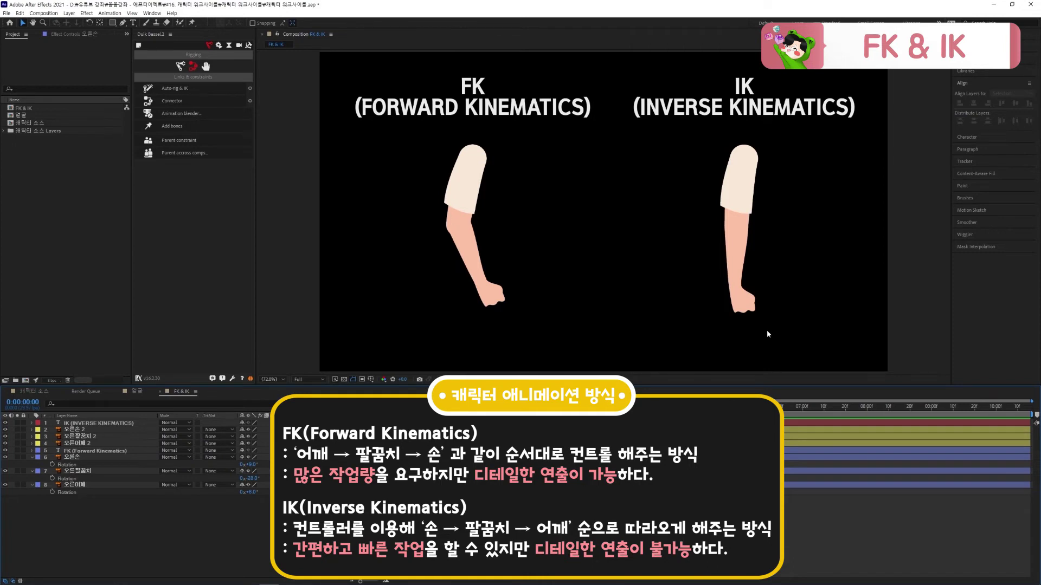
Rig the IK arm's 오른어깨 2, 오른팔꿈치 2 and 오른손 2 layers with Duik's Auto-rig & IK, and collapse the controller's revealed properties
{"action": "left_click_drag", "start_coordinate": [780, 329], "coordinate": [689, 142]}
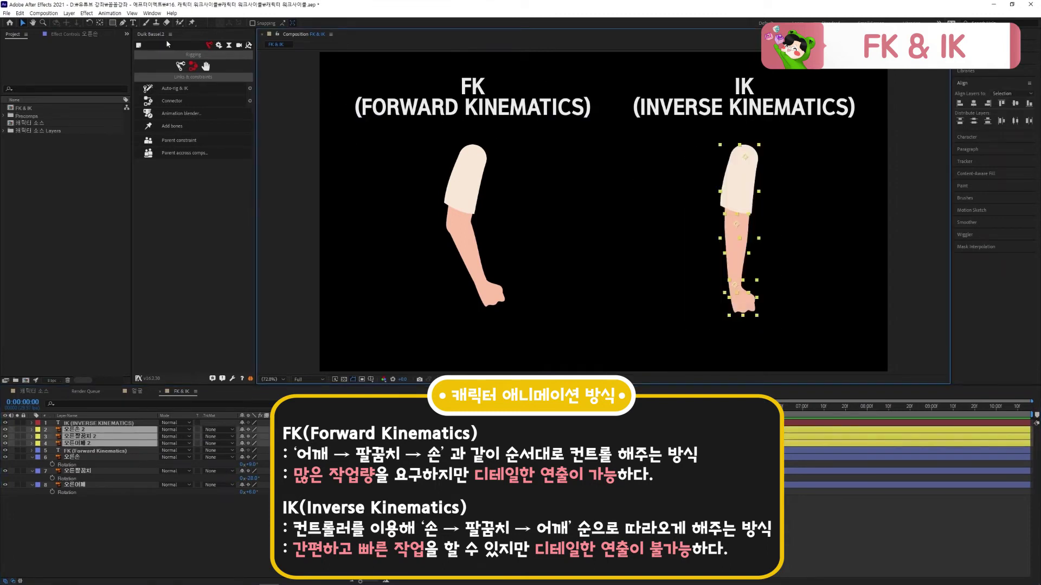
{"action": "left_click", "coordinate": [190, 91]}
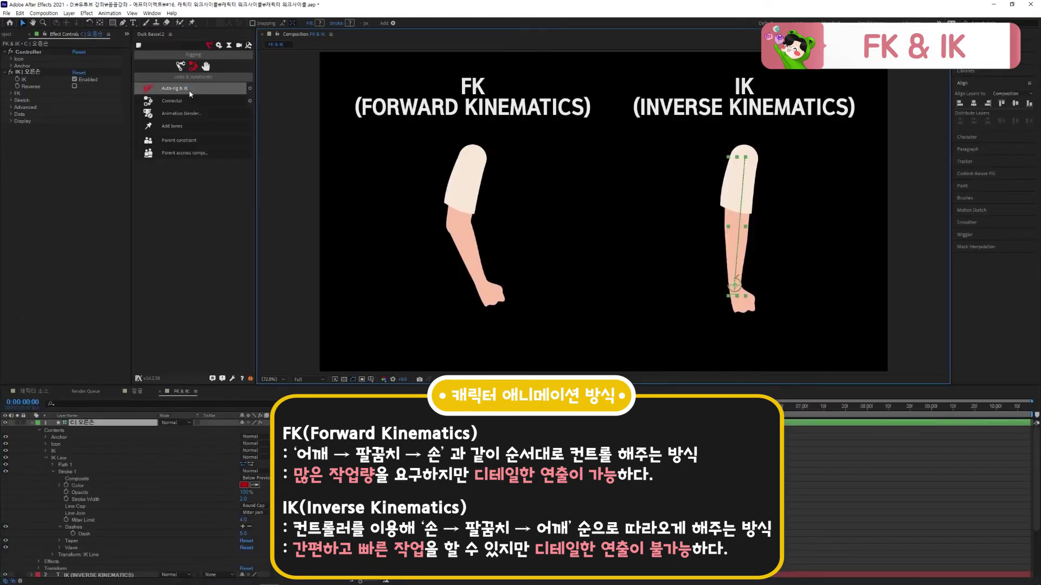
{"action": "left_click", "coordinate": [75, 426]}
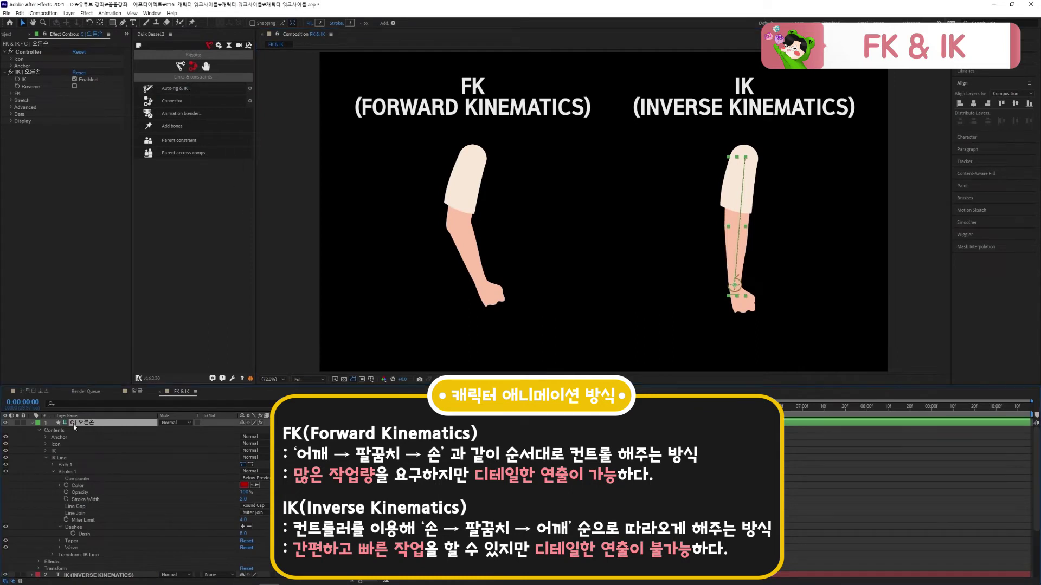
{"action": "key", "text": "u"}
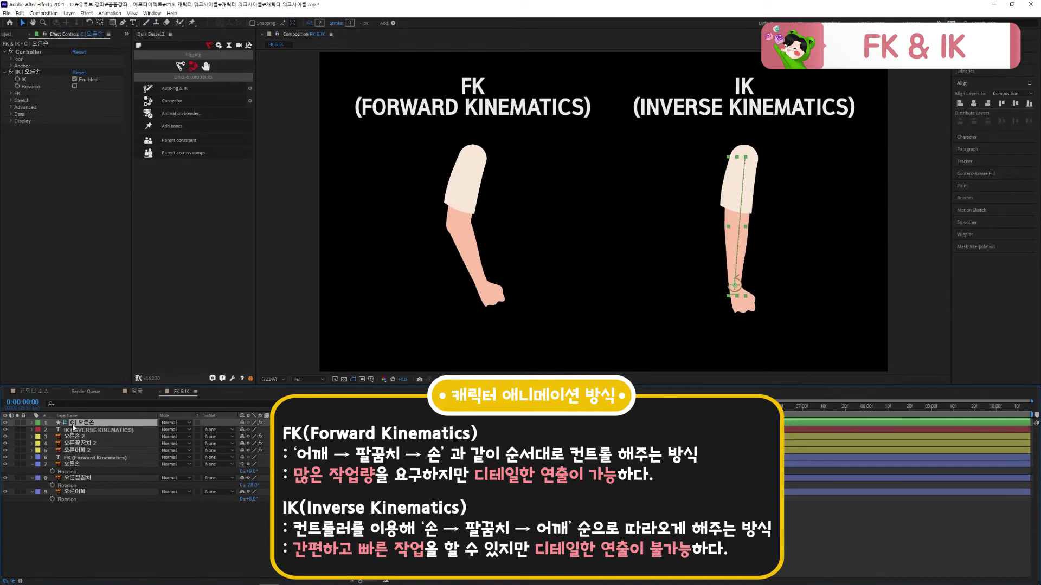
Bend the IK arm forward by moving the C | 오른손 controller, and set the controller's Rotation to about -39° to tilt the hand
{"action": "left_click_drag", "start_coordinate": [738, 293], "coordinate": [805, 269]}
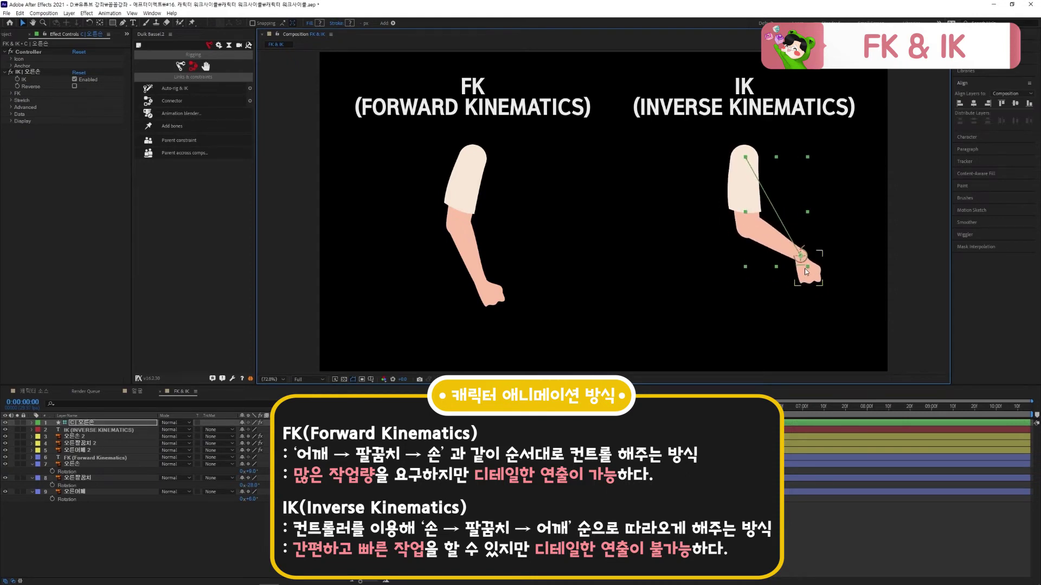
{"action": "mouse_move", "coordinate": [801, 254]}
{"action": "left_mouse_down"}
{"action": "mouse_move", "coordinate": [793, 243]}
{"action": "mouse_move", "coordinate": [812, 244]}
{"action": "mouse_move", "coordinate": [781, 268]}
{"action": "mouse_move", "coordinate": [799, 255]}
{"action": "left_mouse_up"}
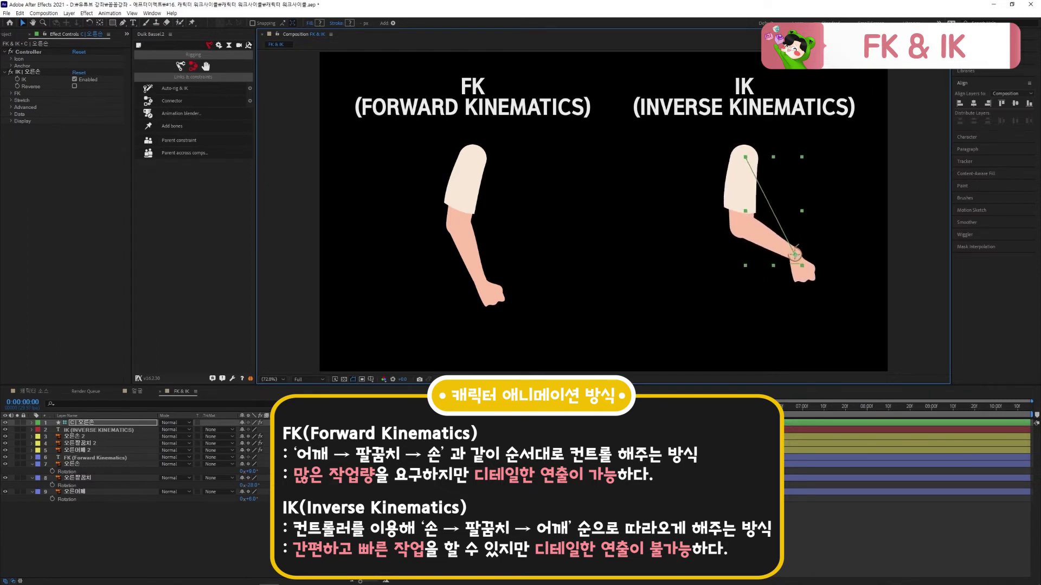
{"action": "key", "text": "r"}
{"action": "key", "text": "Return"}
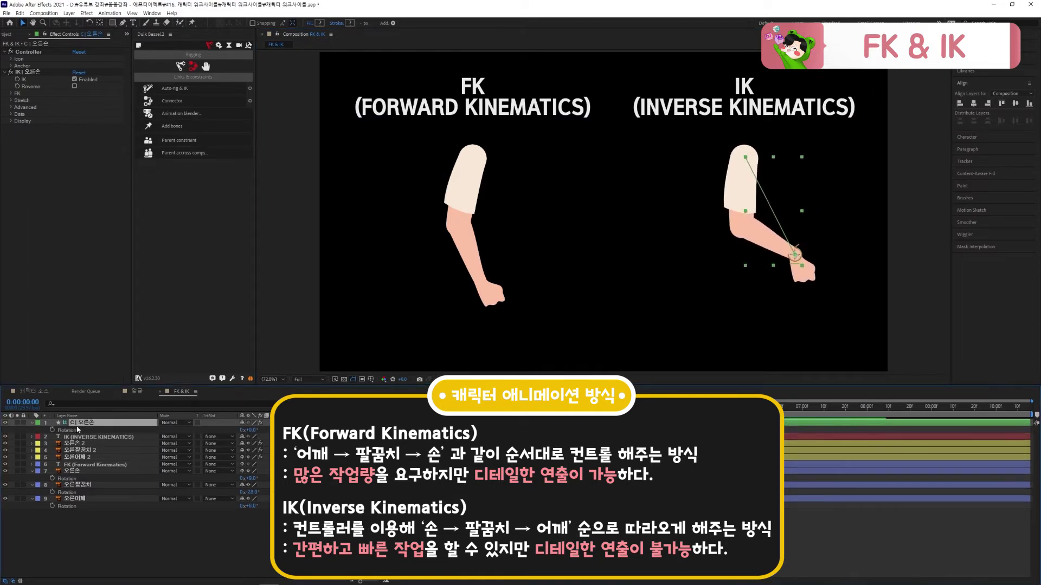
{"action": "left_click_drag", "start_coordinate": [253, 432], "coordinate": [225, 434]}
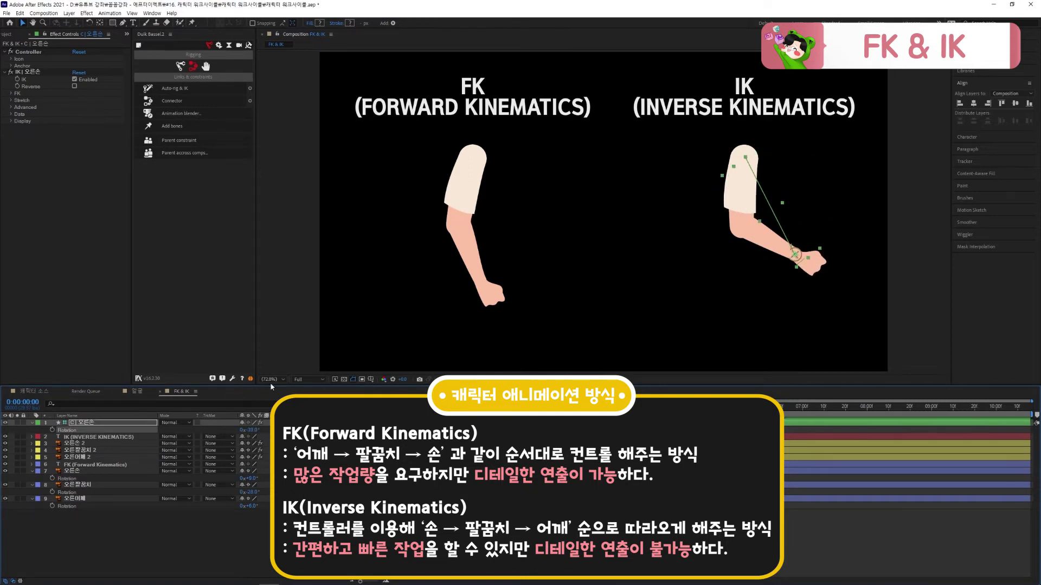
Pose the FK arm for comparison by adjusting the Rotation of 오른어깨, 오른팔꿈치 and 오른손 individually
{"action": "left_click_drag", "start_coordinate": [550, 314], "coordinate": [415, 174]}
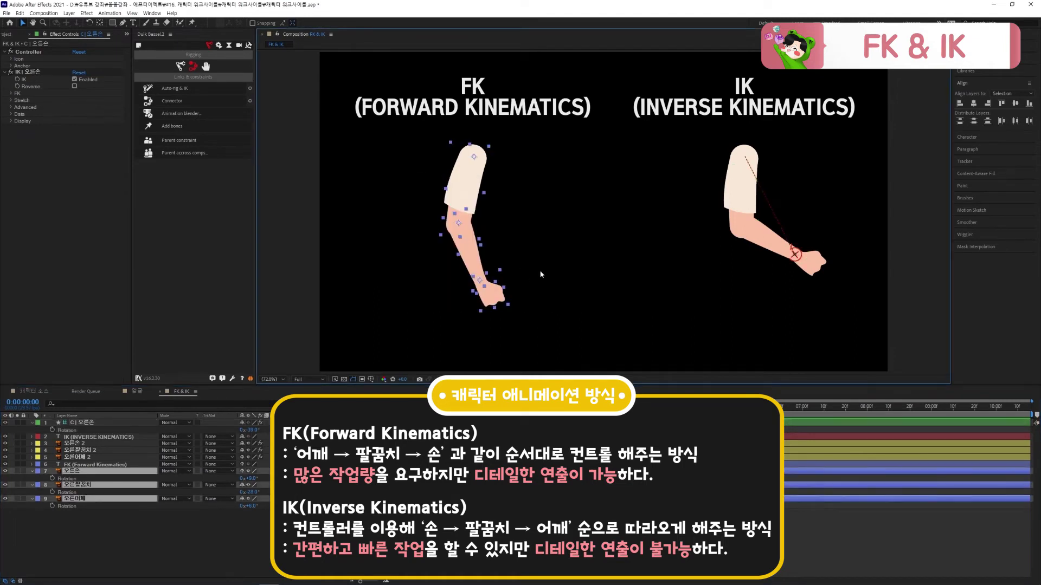
{"action": "left_click", "coordinate": [463, 189]}
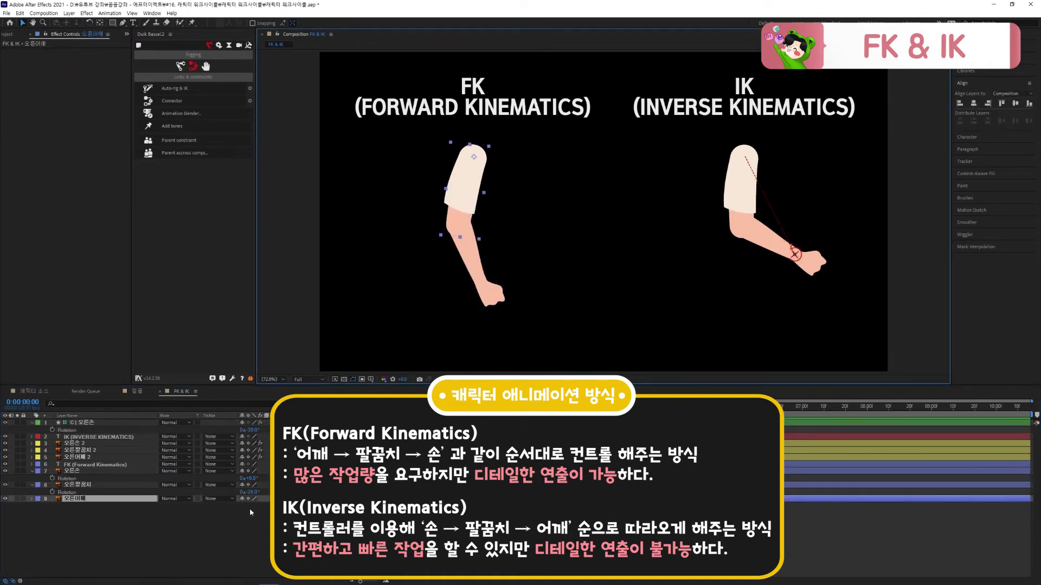
{"action": "left_click_drag", "start_coordinate": [251, 507], "coordinate": [254, 482]}
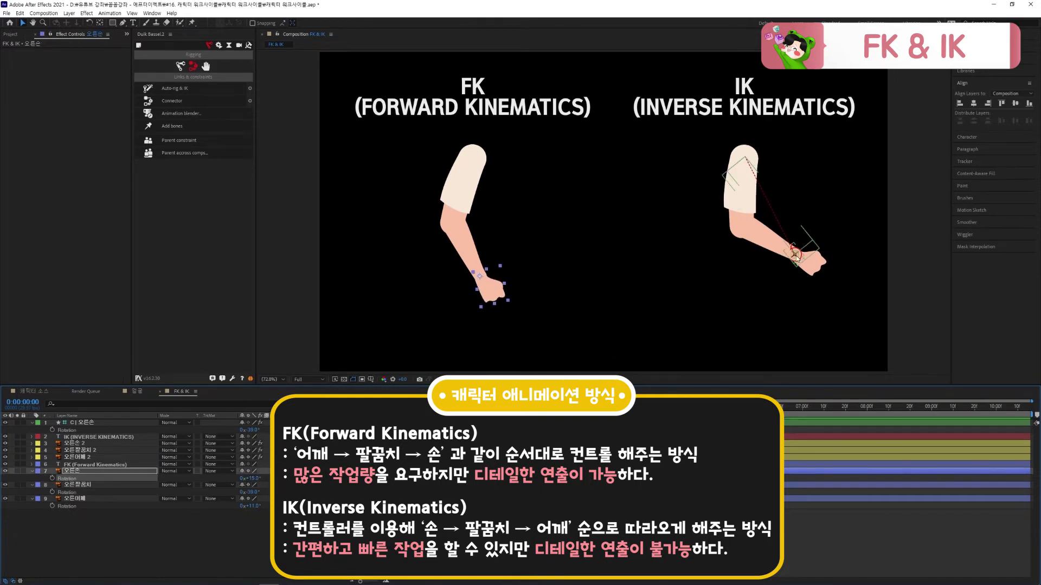
Swing the whole IK arm behind the shoulder by moving the C | 오른손 controller
{"action": "left_click", "coordinate": [85, 423]}
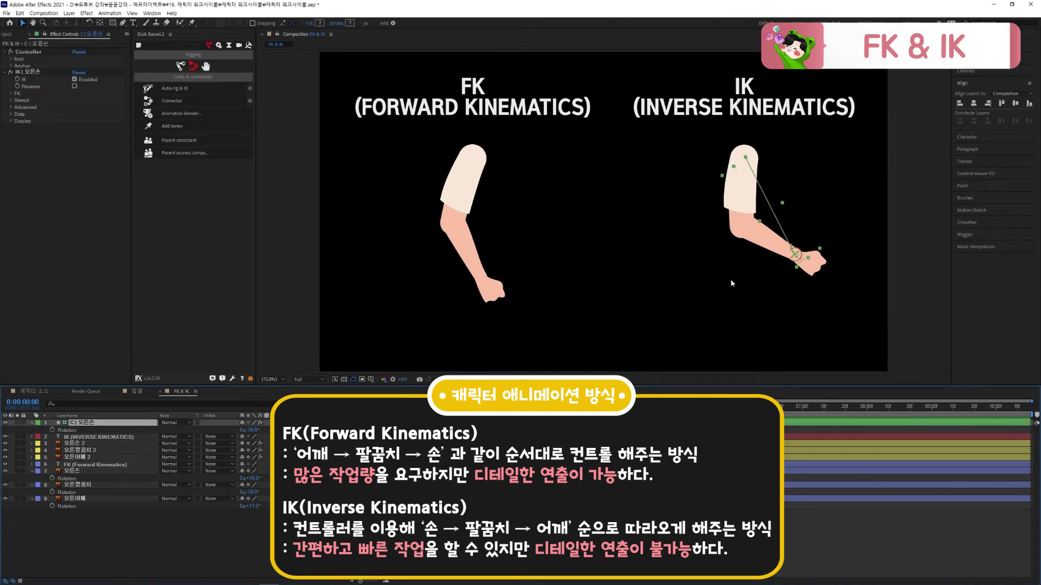
{"action": "left_click_drag", "start_coordinate": [837, 244], "coordinate": [854, 276]}
{"action": "left_click_drag", "start_coordinate": [773, 252], "coordinate": [651, 266]}
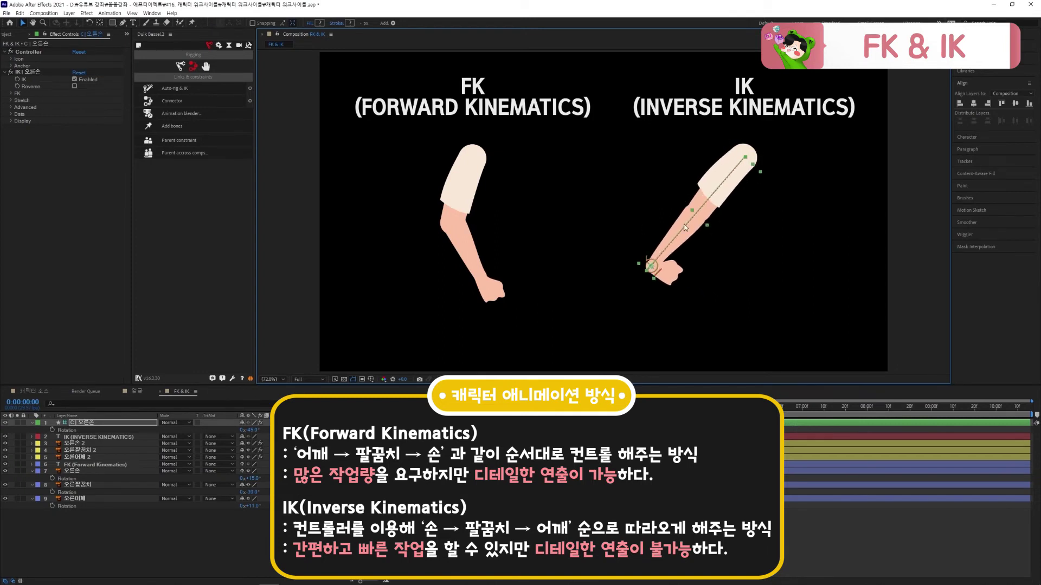
Bring the IK arm forward again with its hand controller, set the controller's Rotation to about -29°, and deselect the layers
{"action": "left_click_drag", "start_coordinate": [251, 430], "coordinate": [298, 432]}
{"action": "left_click_drag", "start_coordinate": [651, 266], "coordinate": [776, 271]}
{"action": "left_click", "coordinate": [677, 208]}
{"action": "left_click", "coordinate": [663, 256]}
{"action": "left_click_drag", "start_coordinate": [762, 280], "coordinate": [762, 267]}
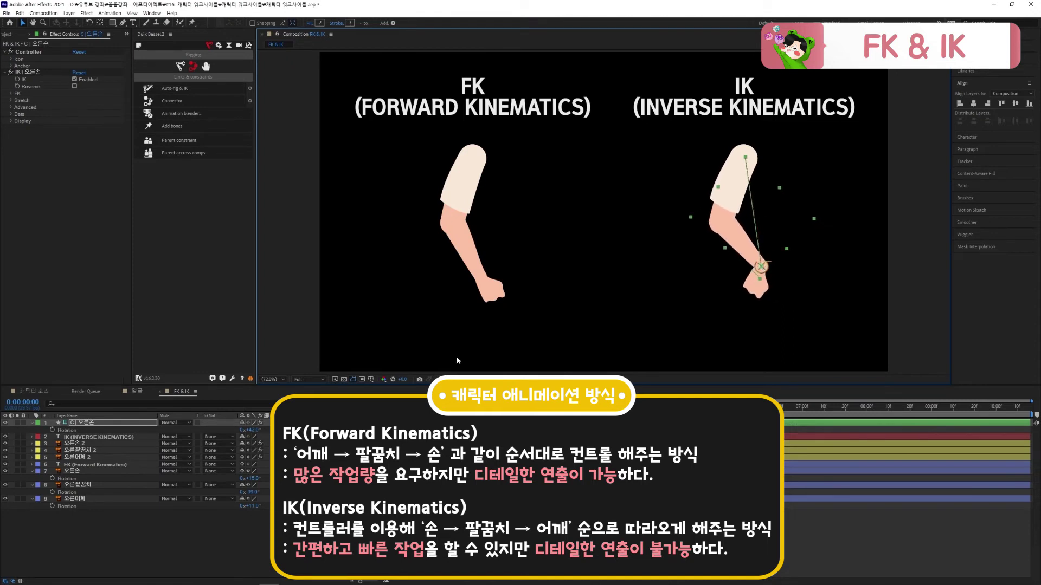
{"action": "left_click_drag", "start_coordinate": [258, 432], "coordinate": [222, 432]}
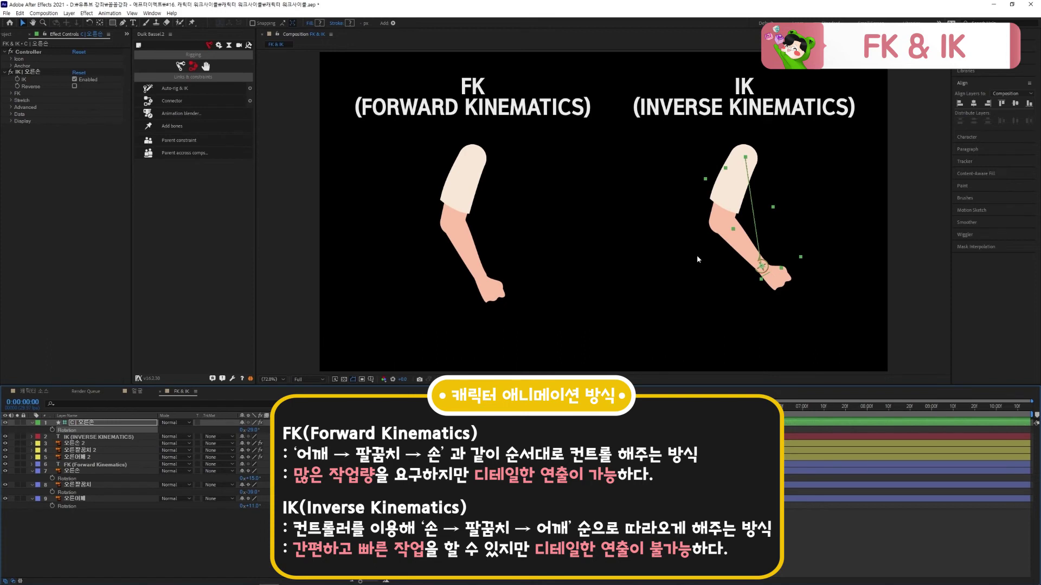
{"action": "left_click", "coordinate": [388, 152]}
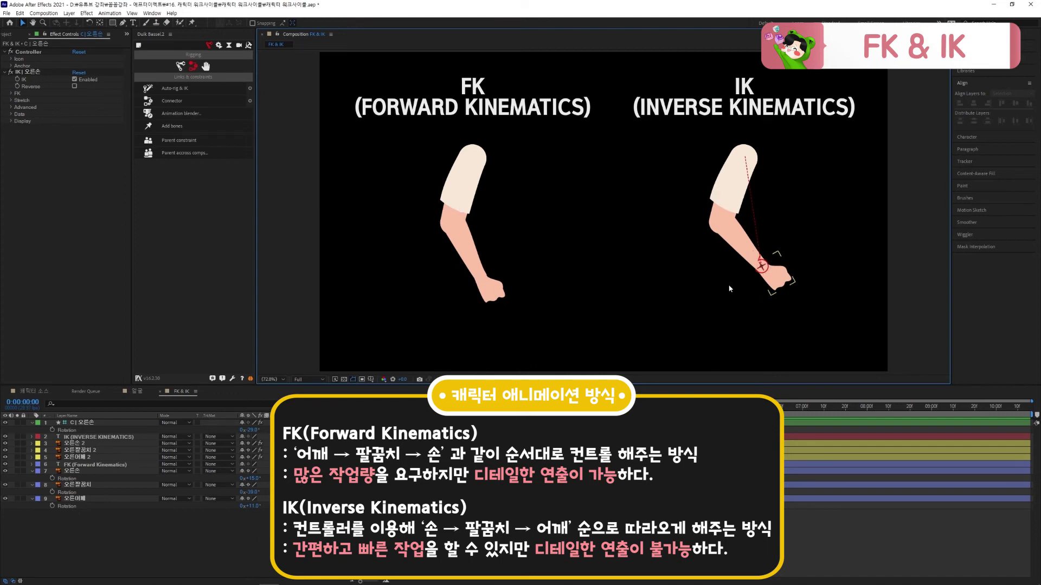
Move the IK hand controller slightly backward in small adjustments, and readjust the FK arm's elbow and hand rotation
{"action": "mouse_move", "coordinate": [761, 267]}
{"action": "left_mouse_down"}
{"action": "mouse_move", "coordinate": [774, 256]}
{"action": "mouse_move", "coordinate": [777, 264]}
{"action": "mouse_move", "coordinate": [764, 256]}
{"action": "mouse_move", "coordinate": [778, 250]}
{"action": "mouse_move", "coordinate": [765, 273]}
{"action": "mouse_move", "coordinate": [700, 272]}
{"action": "mouse_move", "coordinate": [772, 274]}
{"action": "mouse_move", "coordinate": [753, 271]}
{"action": "left_mouse_up"}
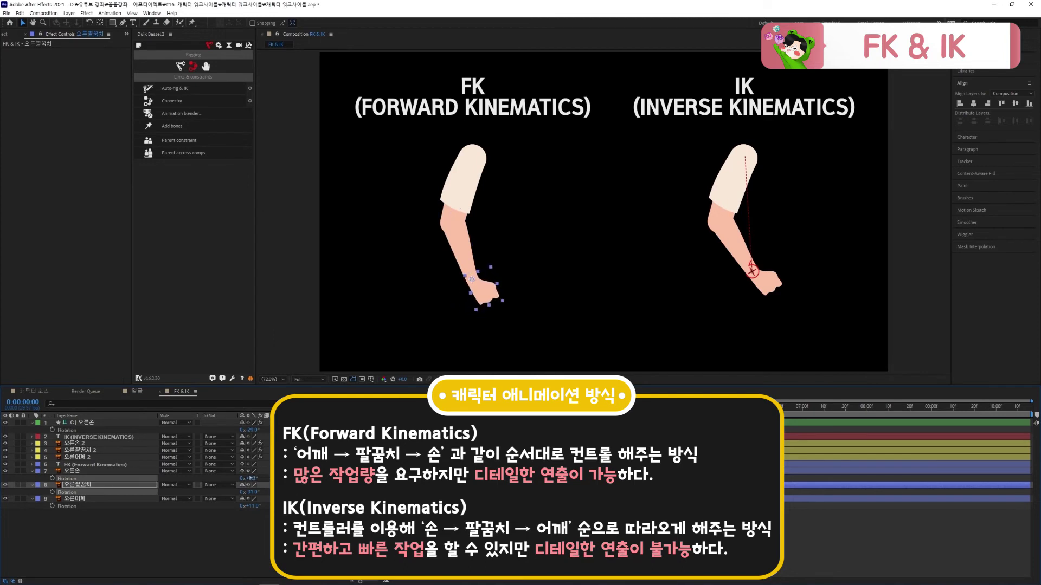
{"action": "key", "text": "ctrl+Up"}
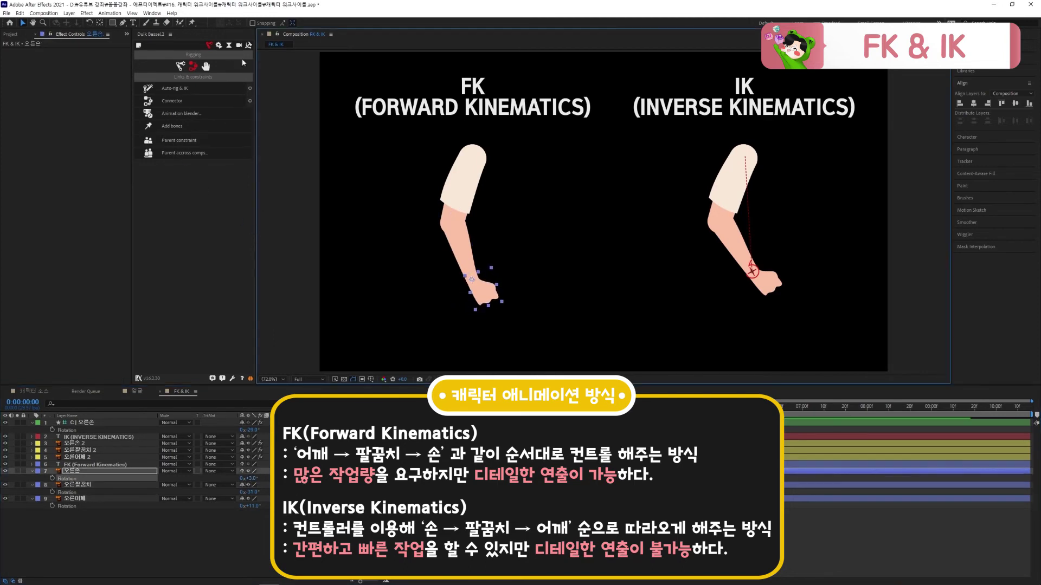
{"action": "left_click", "coordinate": [747, 274]}
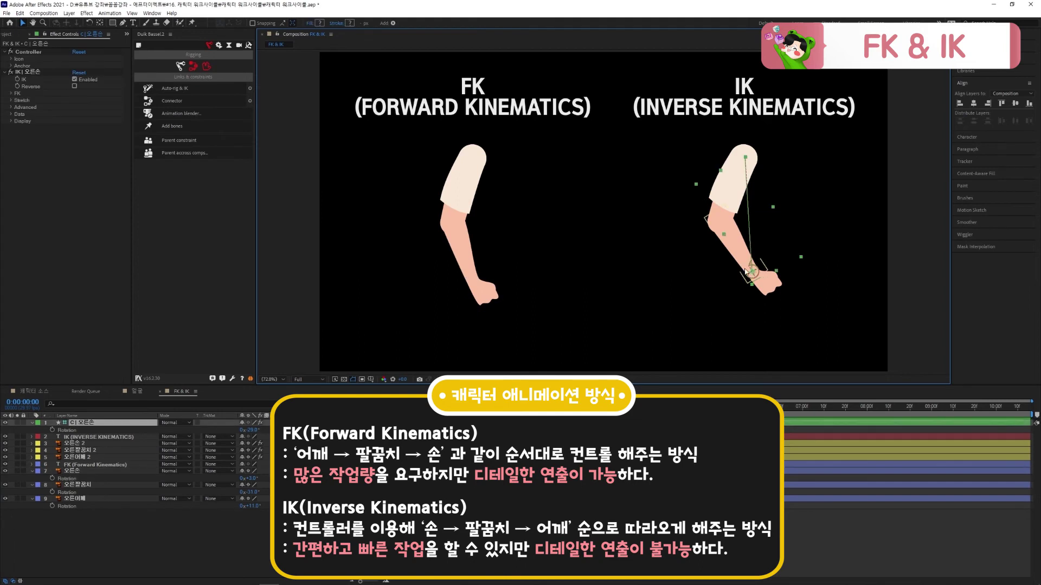
{"action": "mouse_move", "coordinate": [754, 271]}
{"action": "left_mouse_down"}
{"action": "mouse_move", "coordinate": [753, 288]}
{"action": "mouse_move", "coordinate": [762, 265]}
{"action": "mouse_move", "coordinate": [756, 290]}
{"action": "mouse_move", "coordinate": [737, 271]}
{"action": "left_mouse_up"}
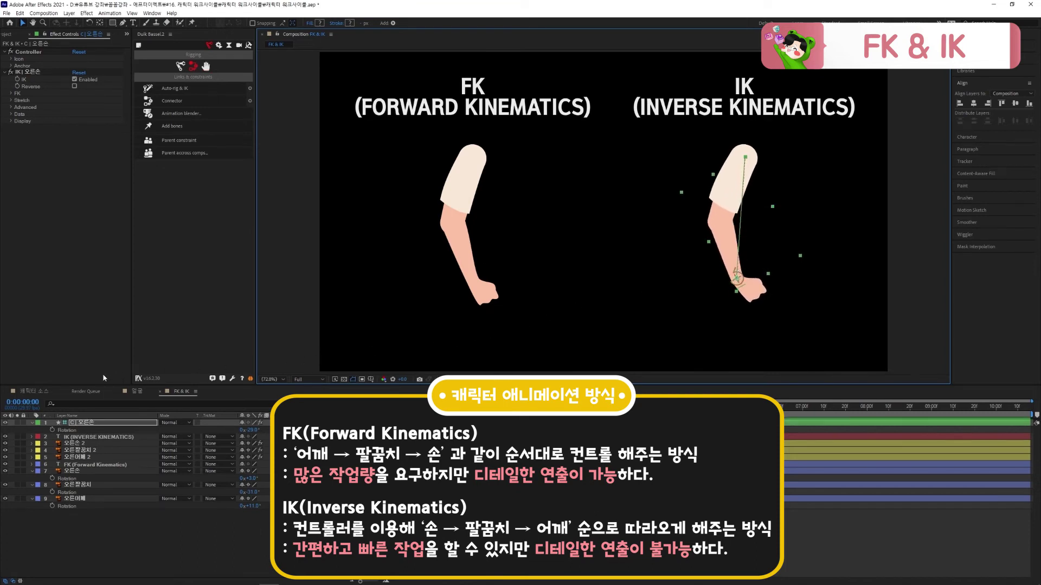
In the 캐릭터 소스 composition, apply Auto-rig & IK to 왼손, 왼팔 and 왼어깨, and collapse the new controller's properties
{"action": "left_click", "coordinate": [35, 391]}
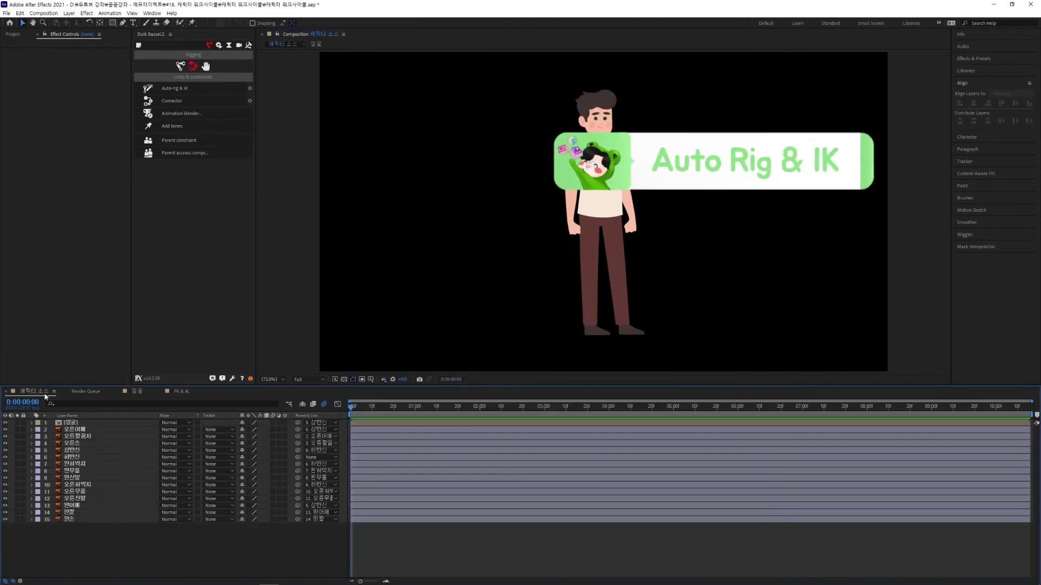
{"action": "left_click", "coordinate": [631, 227]}
{"action": "key", "text": "period"}
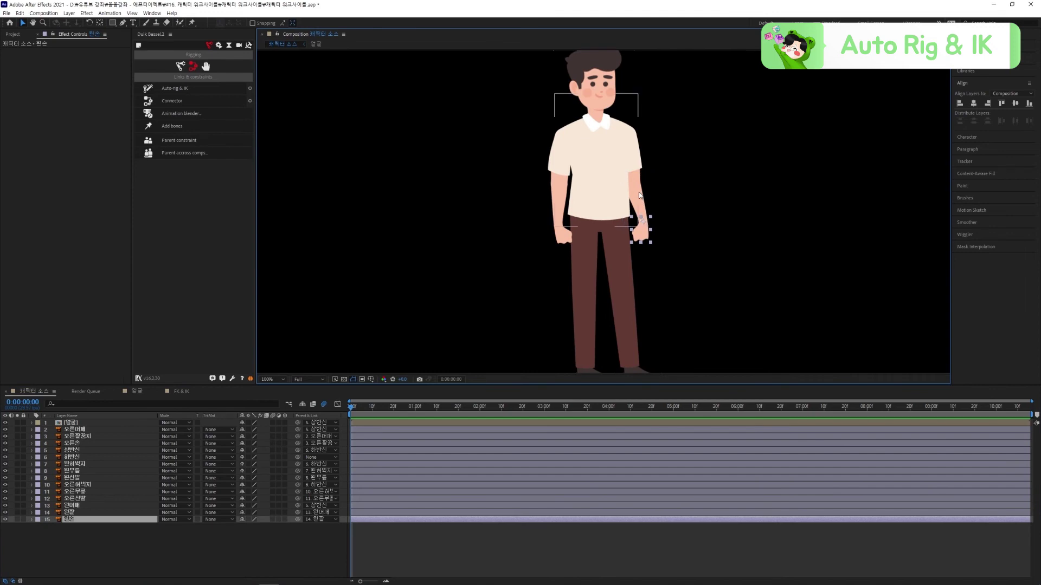
{"action": "left_click", "coordinate": [644, 176], "text": "shift"}
{"action": "left_click", "coordinate": [646, 167], "text": "shift"}
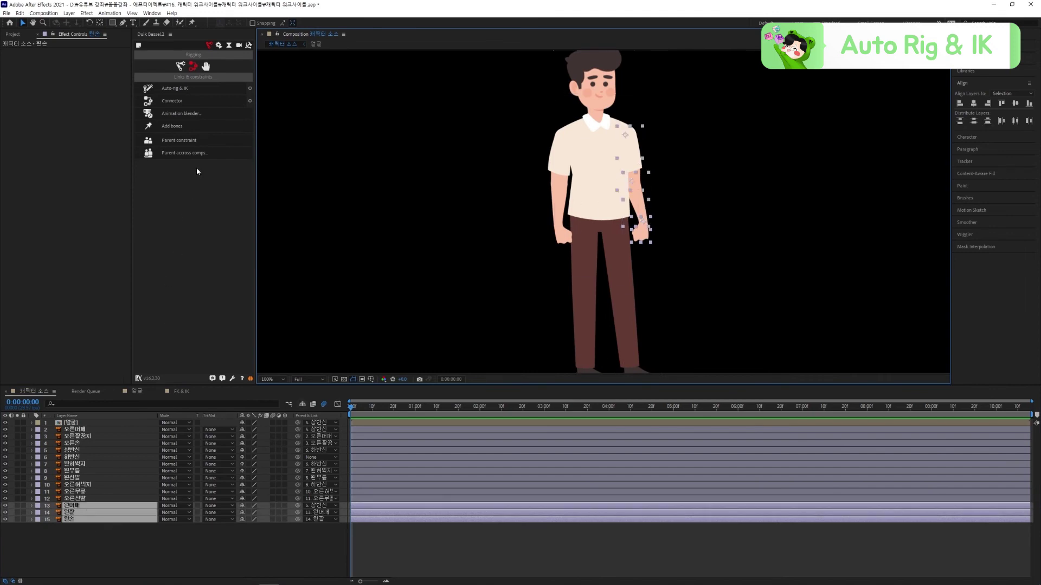
{"action": "left_click", "coordinate": [191, 90]}
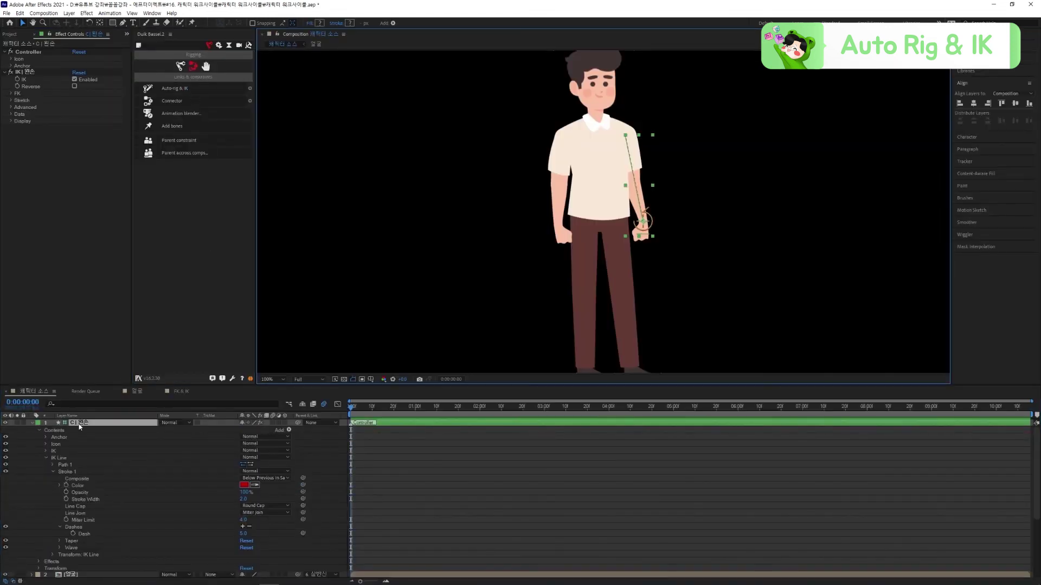
{"action": "left_click", "coordinate": [38, 423]}
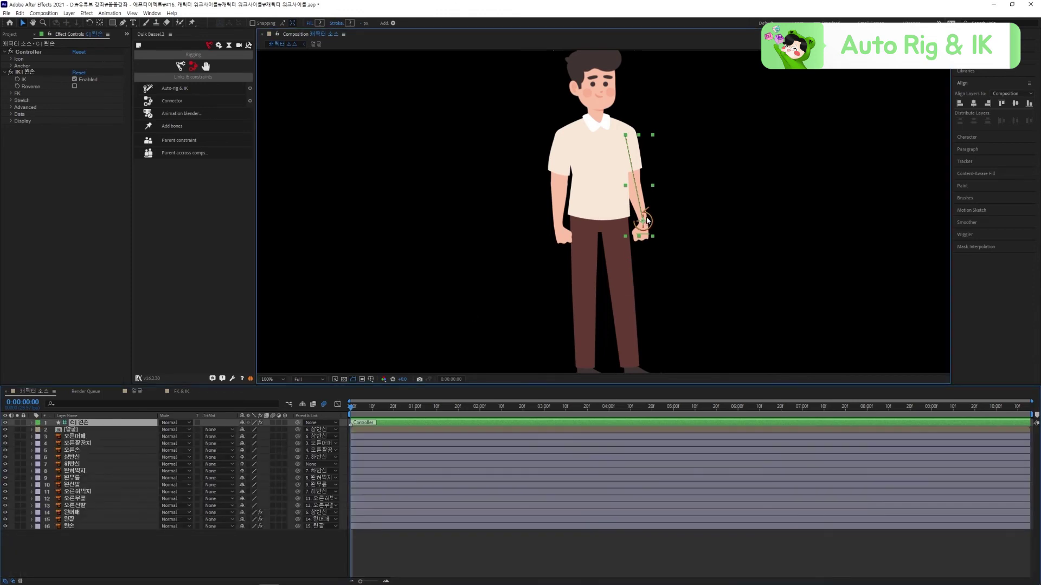
Test the C | 왼손 controller by bending the arm outward and rotating the hand, and undo the test changes
{"action": "left_click_drag", "start_coordinate": [649, 223], "coordinate": [672, 213]}
{"action": "key", "text": "r"}
{"action": "left_click_drag", "start_coordinate": [251, 429], "coordinate": [219, 427]}
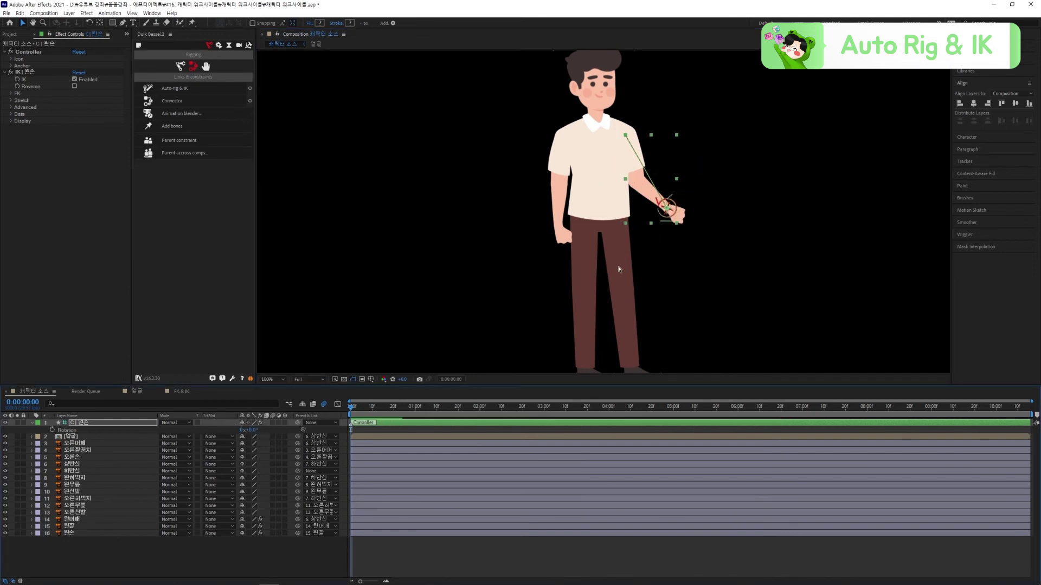
{"action": "key", "text": "ctrl+z"}
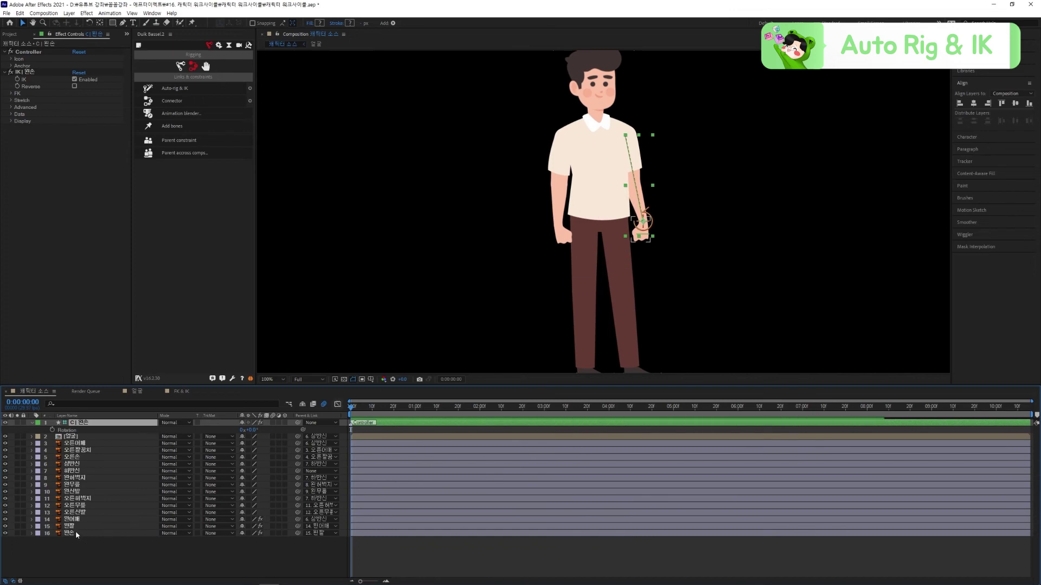
Apply Auto-rig & IK to 오른손, 오른팔꿈치 and 오른어깨, and collapse the new controller's properties
{"action": "left_click", "coordinate": [72, 457]}
{"action": "left_click", "coordinate": [84, 450], "text": "ctrl"}
{"action": "left_click", "coordinate": [82, 445], "text": "ctrl"}
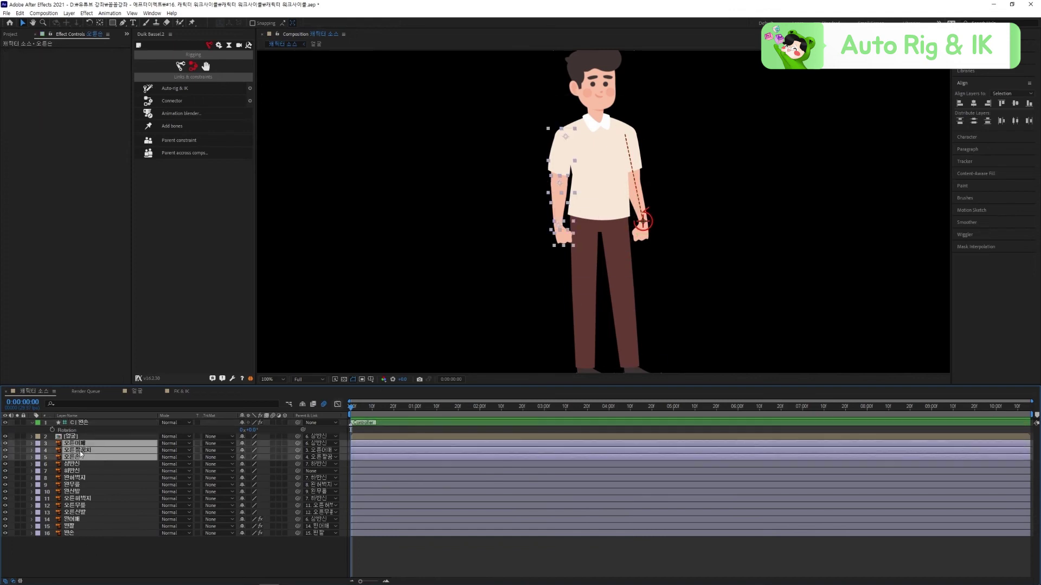
{"action": "left_click", "coordinate": [194, 89]}
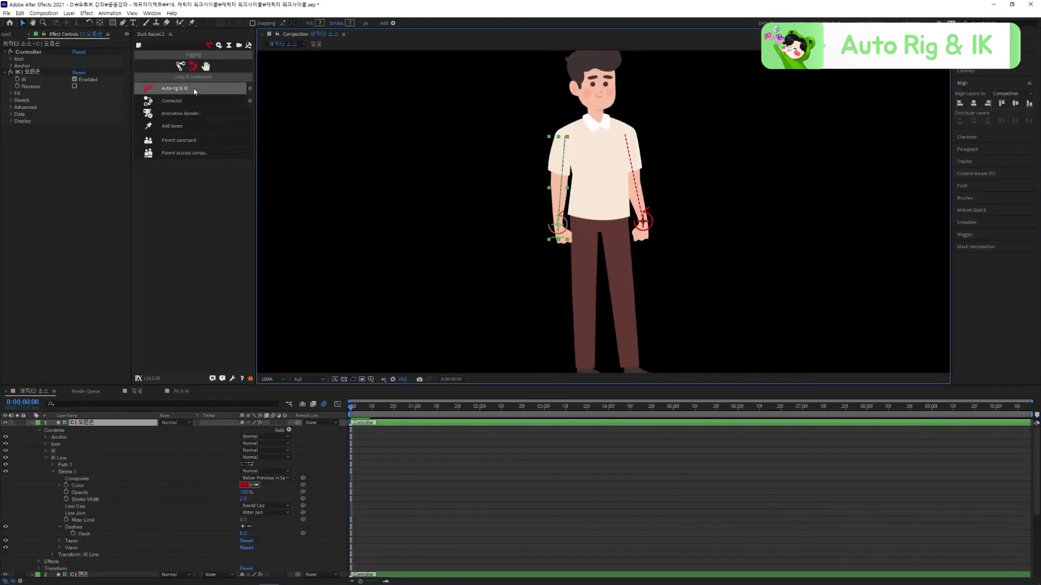
{"action": "left_click", "coordinate": [32, 423]}
Test the C | 오른손 controller by bending the arm and rotating the hand through its Rotation property
{"action": "mouse_move", "coordinate": [558, 224]}
{"action": "left_mouse_down"}
{"action": "mouse_move", "coordinate": [531, 217]}
{"action": "mouse_move", "coordinate": [536, 228]}
{"action": "mouse_move", "coordinate": [557, 223]}
{"action": "mouse_move", "coordinate": [546, 210]}
{"action": "mouse_move", "coordinate": [554, 214]}
{"action": "left_mouse_up"}
{"action": "left_click", "coordinate": [245, 438]}
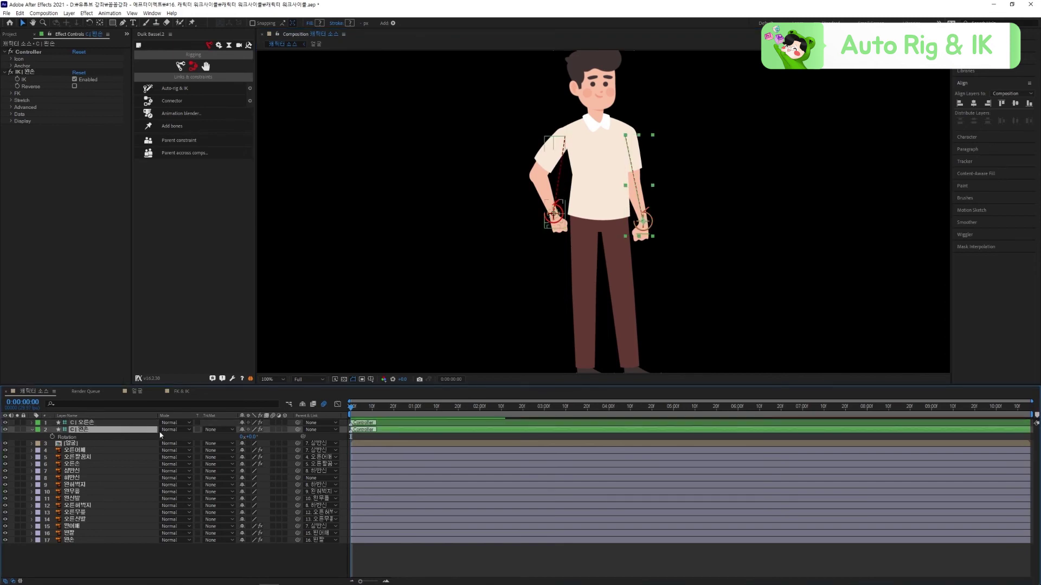
{"action": "left_click", "coordinate": [249, 423]}
{"action": "key", "text": "r"}
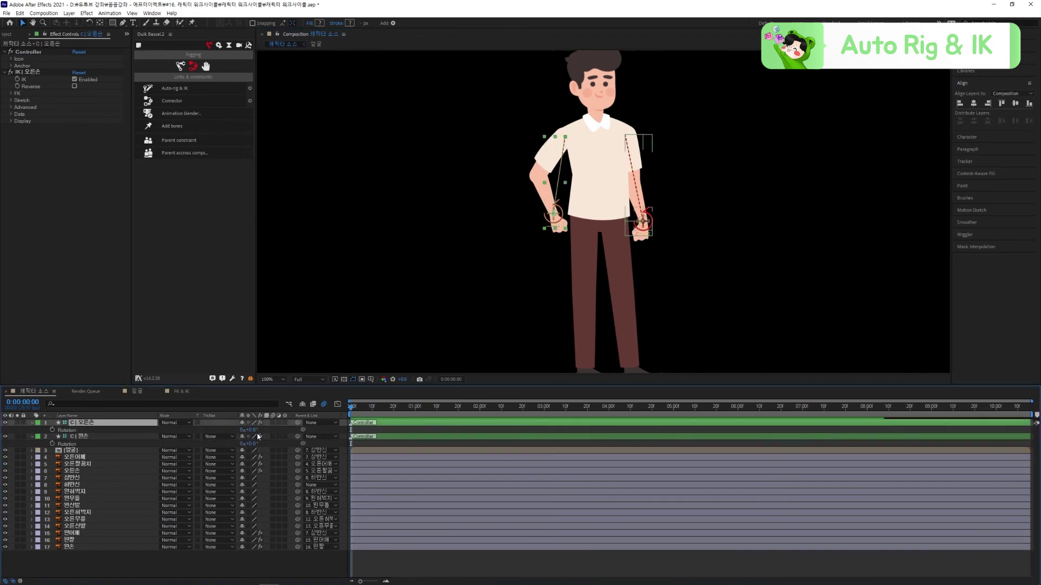
{"action": "left_click_drag", "start_coordinate": [263, 430], "coordinate": [240, 430]}
Save the project and shift the 오른무릎 layer's anchor point slightly toward the back of the knee
{"action": "left_click_drag", "start_coordinate": [558, 307], "coordinate": [538, 190]}
{"action": "left_click_drag", "start_coordinate": [558, 302], "coordinate": [558, 293]}
{"action": "left_click", "coordinate": [557, 292]}
{"action": "key", "text": "ctrl+s"}
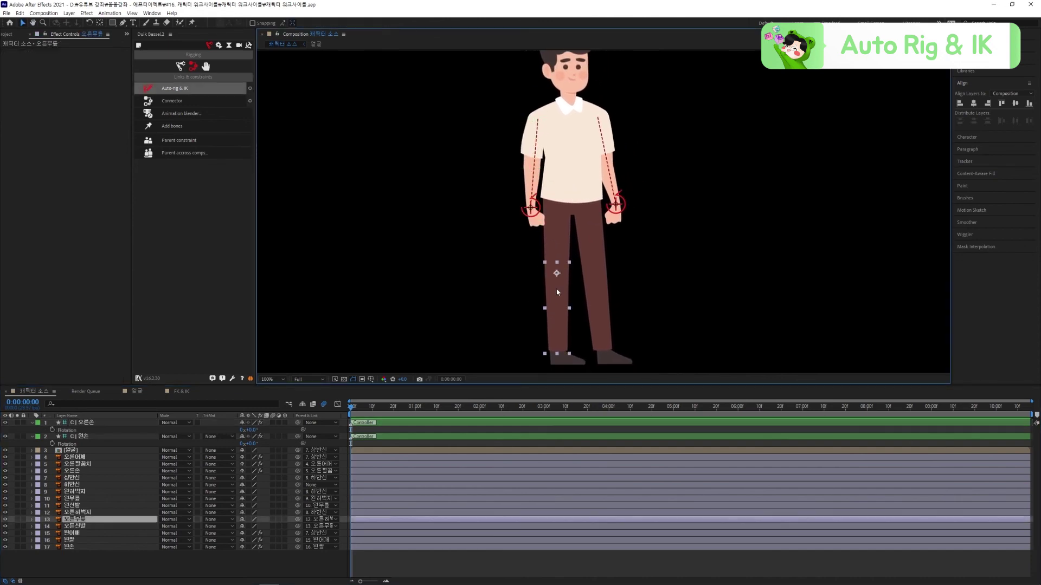
{"action": "key", "text": "y"}
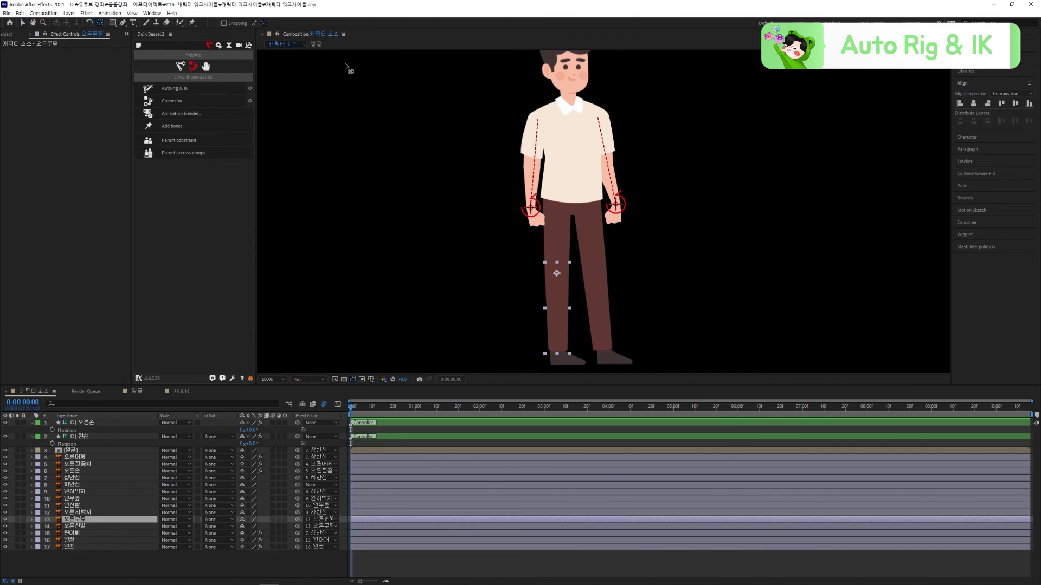
{"action": "left_click_drag", "start_coordinate": [556, 273], "coordinate": [552, 277]}
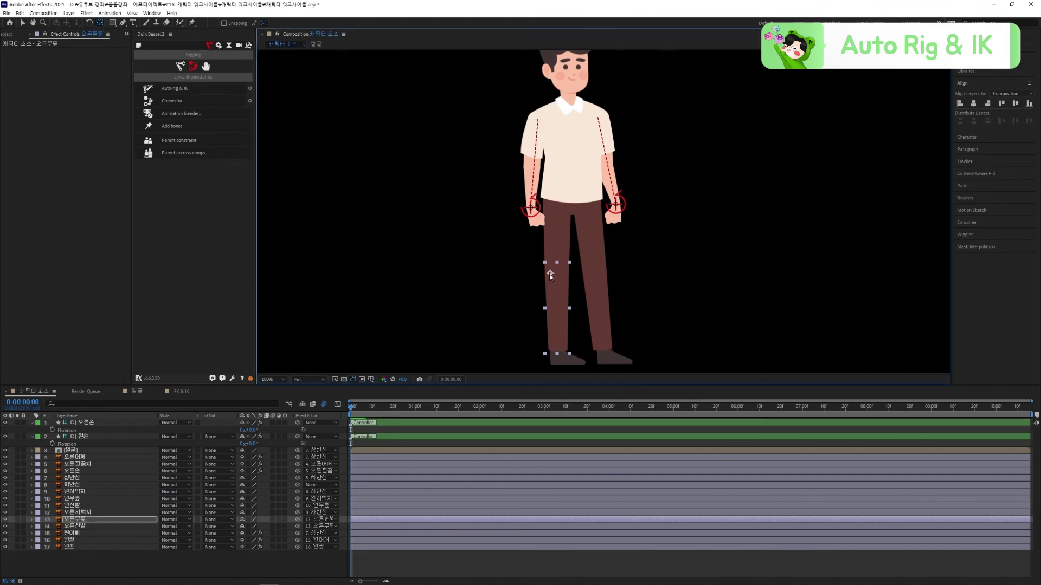
Try applying Auto-rig & IK to 오른신발, 오른무릎 and 오른허벅지, and collapse the new controller's properties
{"action": "left_click", "coordinate": [562, 233]}
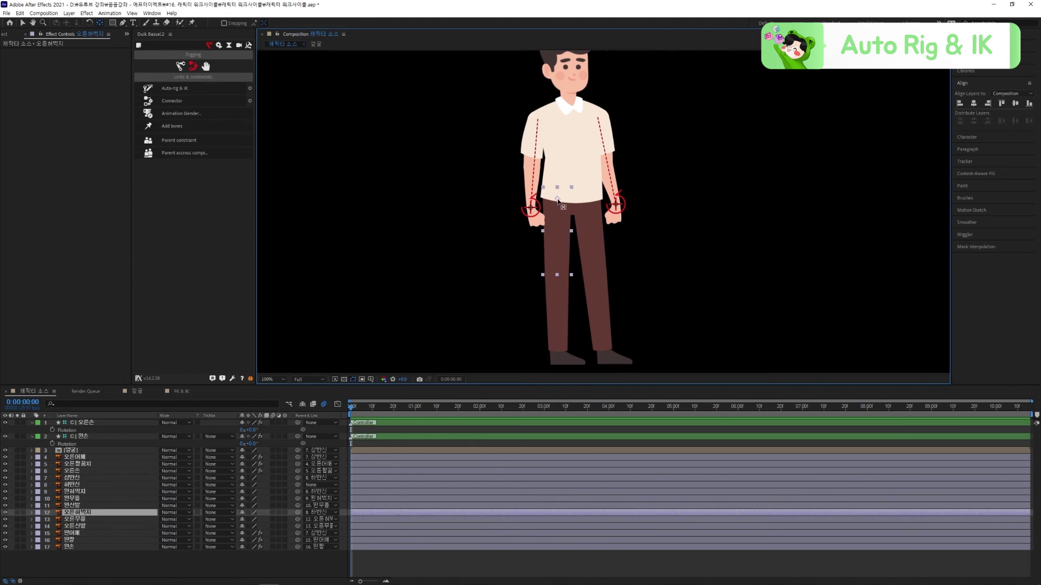
{"action": "left_click", "coordinate": [549, 297]}
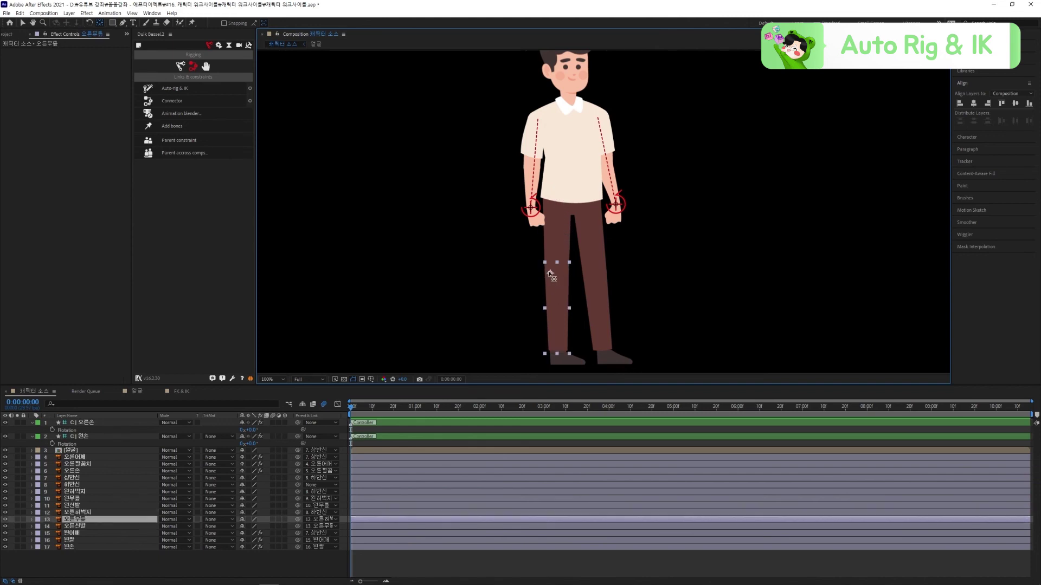
{"action": "left_click", "coordinate": [572, 359]}
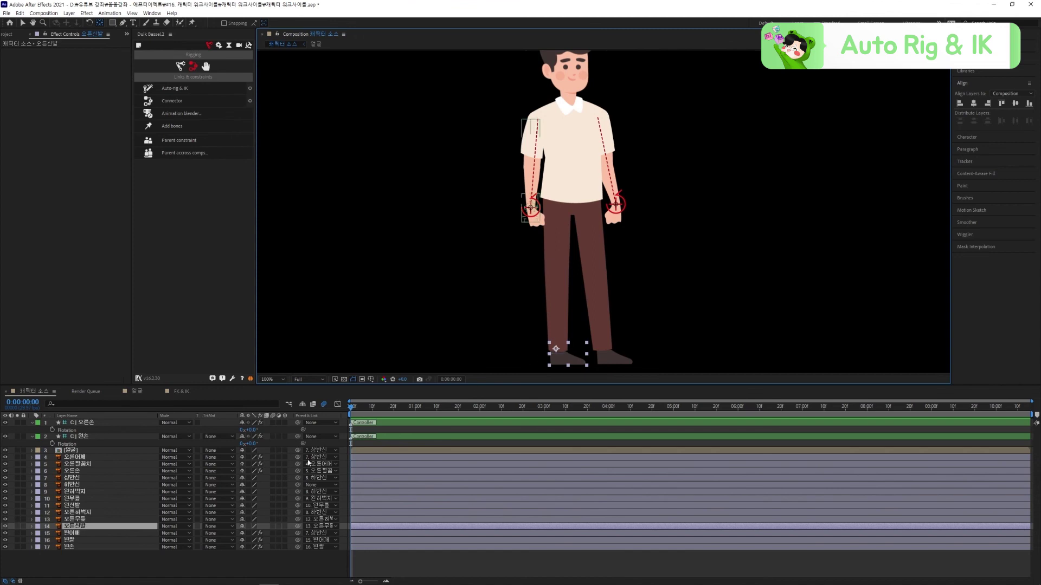
{"action": "left_click", "coordinate": [94, 515], "text": "shift"}
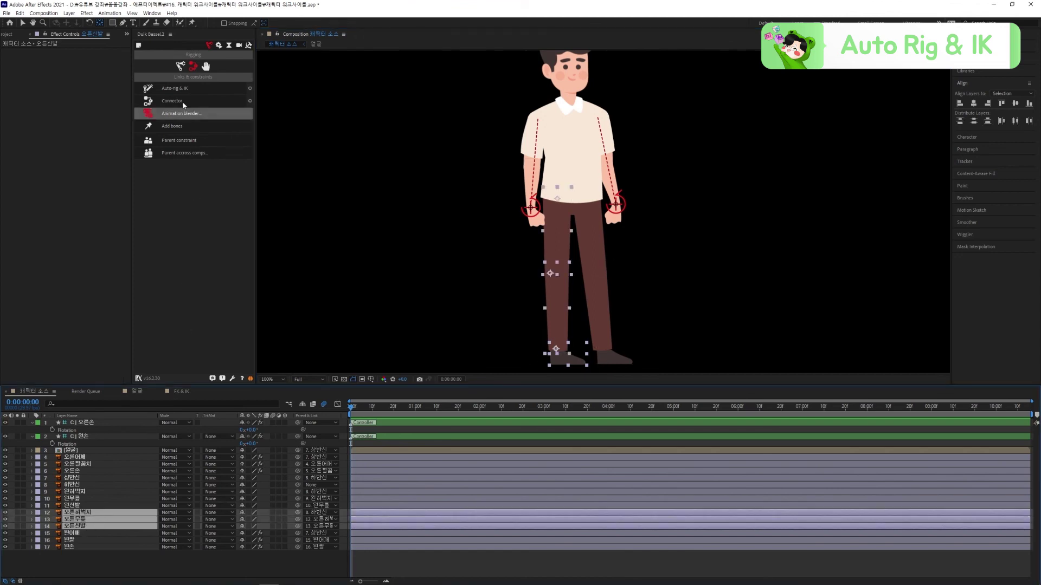
{"action": "left_click", "coordinate": [194, 88]}
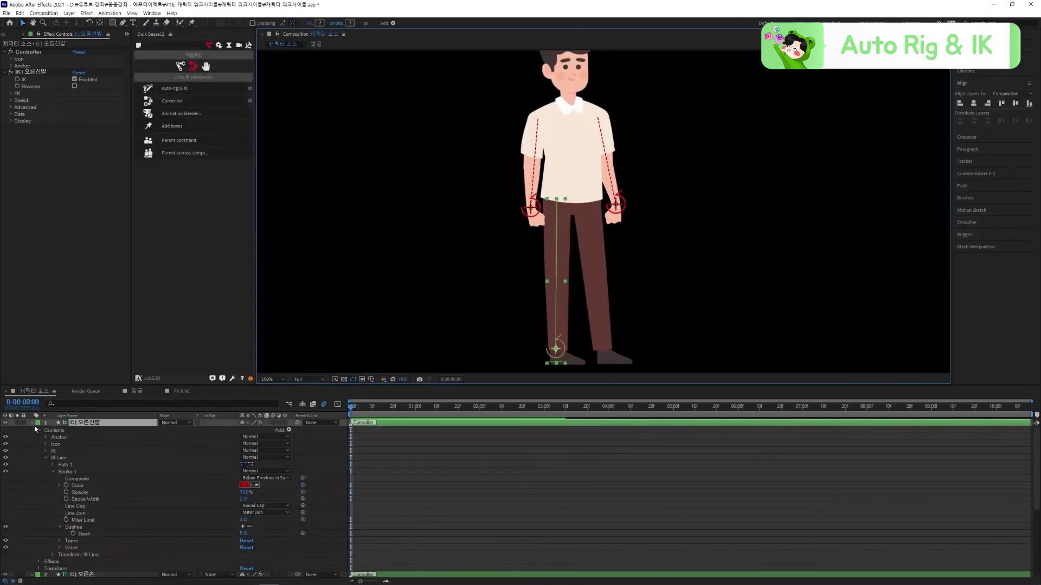
{"action": "left_click", "coordinate": [33, 423]}
Test the C | 오른신발 controller by bending the leg, and undo the test, the leg rig and the knee's anchor point shift
{"action": "left_click_drag", "start_coordinate": [560, 354], "coordinate": [562, 326]}
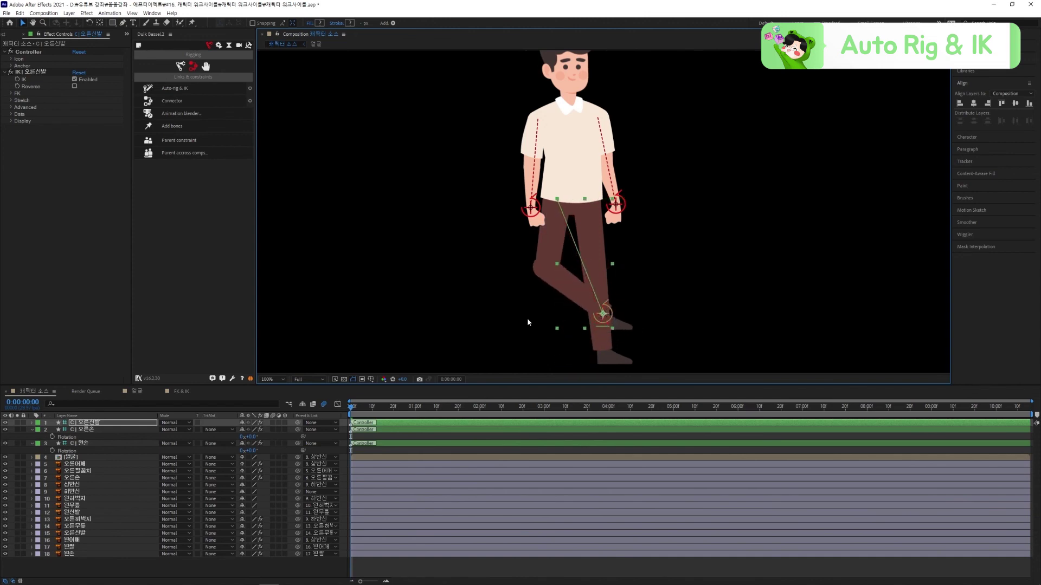
{"action": "key", "text": "ctrl+z"}
{"action": "key", "text": "ctrl+z"}
{"action": "key", "text": "ctrl+z"}
{"action": "key", "text": "ctrl+z"}
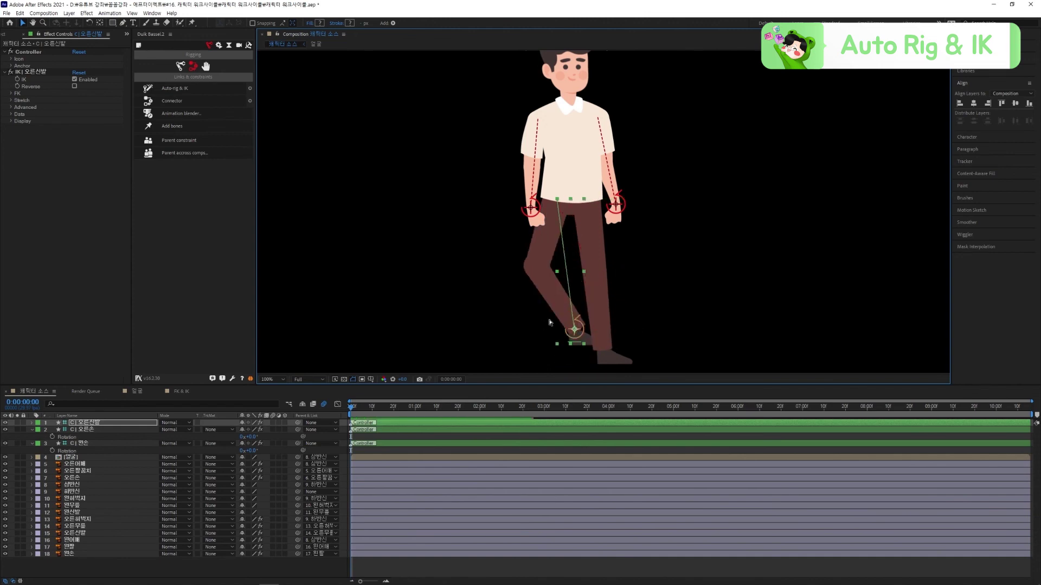
{"action": "key", "text": "ctrl+z"}
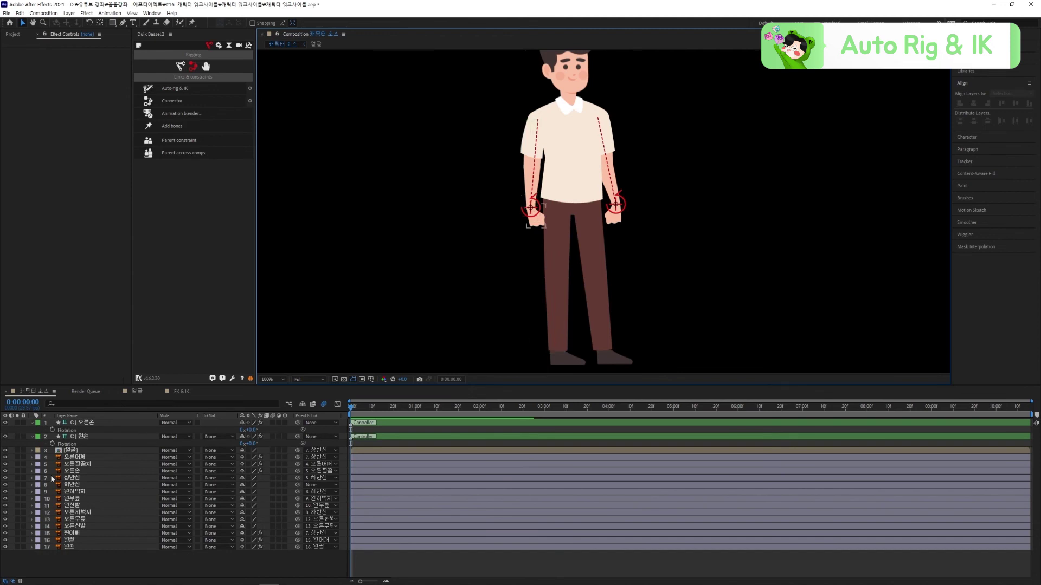
Check the anchor points of the right leg layers, and rotate 오른무릎 slightly so the lower leg bends backward
{"action": "left_click", "coordinate": [559, 280]}
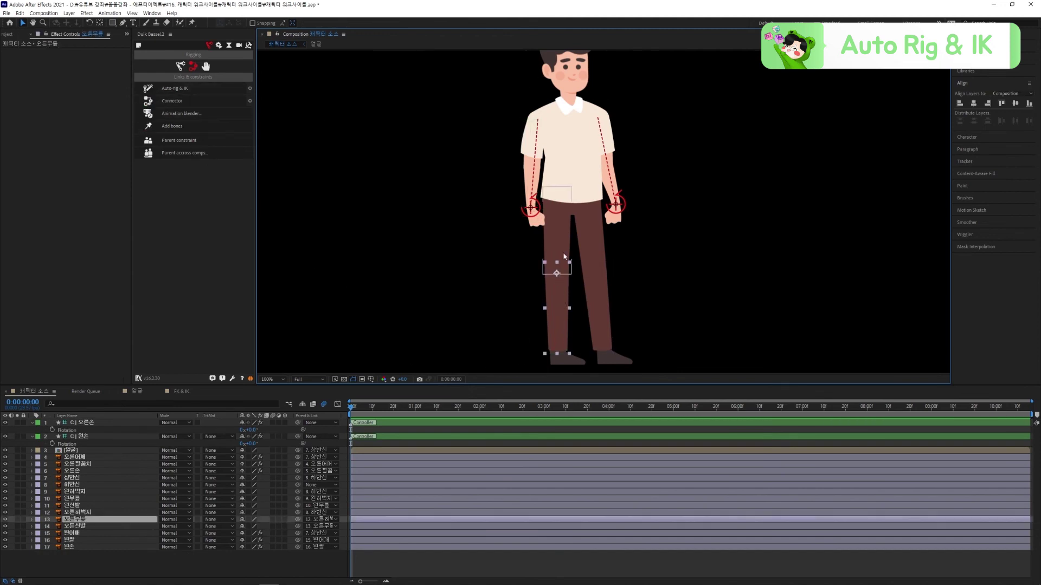
{"action": "left_click", "coordinate": [556, 234]}
{"action": "left_click", "coordinate": [557, 276]}
{"action": "left_click", "coordinate": [554, 357]}
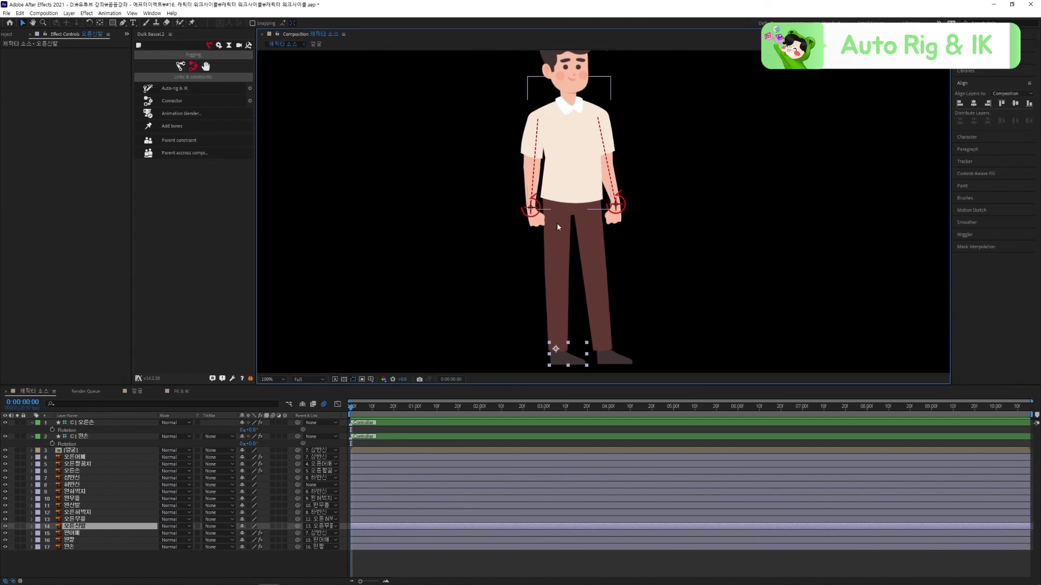
{"action": "left_click", "coordinate": [567, 308]}
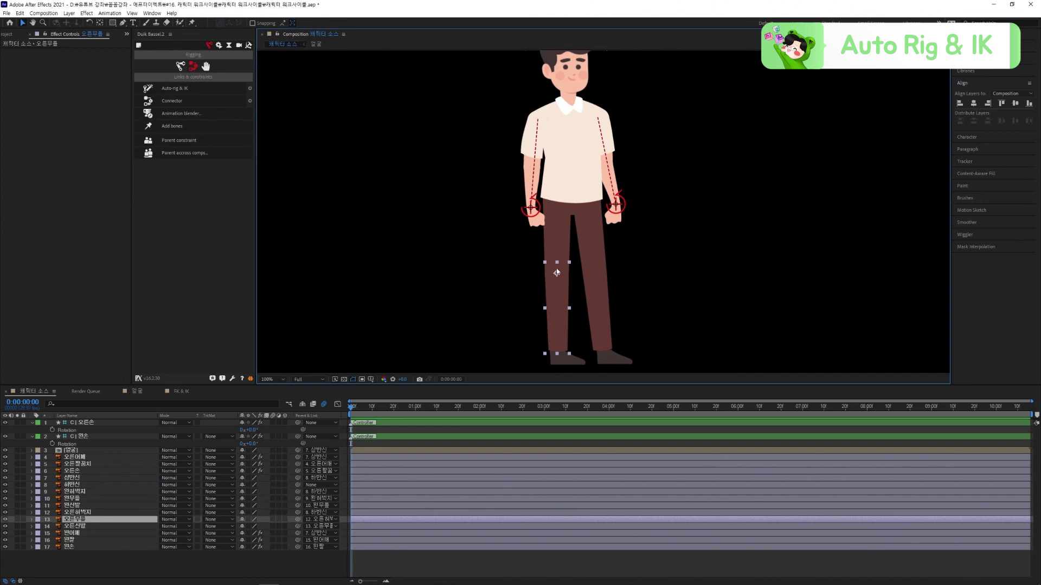
{"action": "key", "text": "r"}
{"action": "left_click_drag", "start_coordinate": [251, 527], "coordinate": [255, 526]}
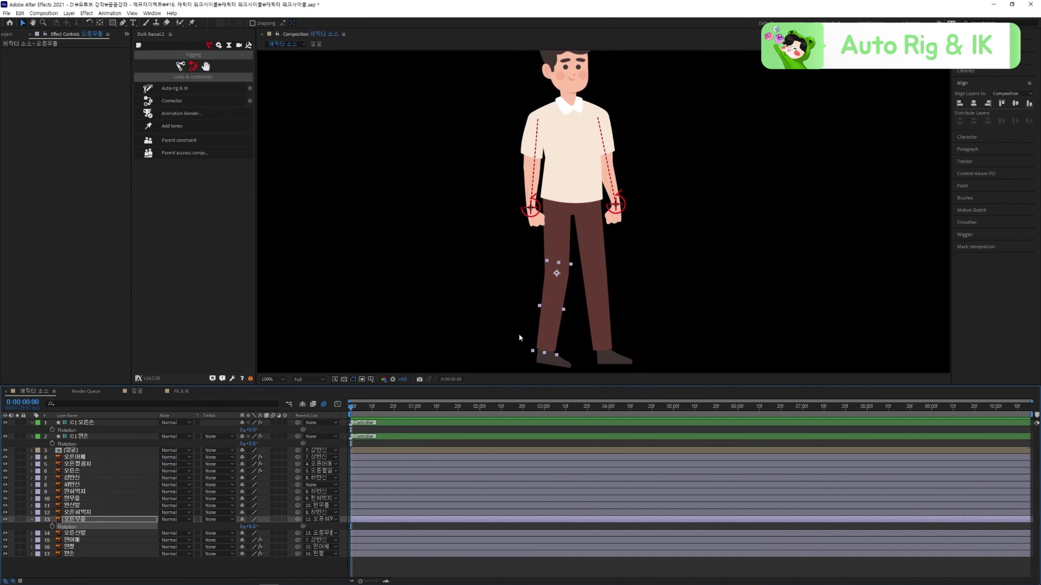
Apply Auto-rig & IK to 오른신발, 오른무릎 and 오른허벅지 with the knee pre-bent, and collapse the new controller's properties
{"action": "left_click", "coordinate": [33, 520]}
{"action": "left_click", "coordinate": [76, 526], "text": "ctrl"}
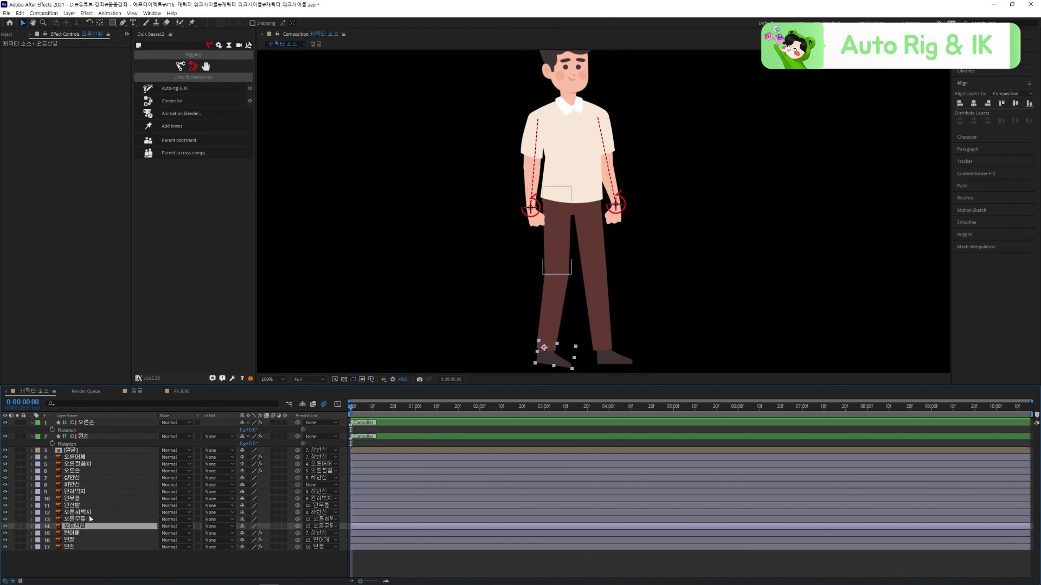
{"action": "left_click", "coordinate": [76, 513], "text": "ctrl"}
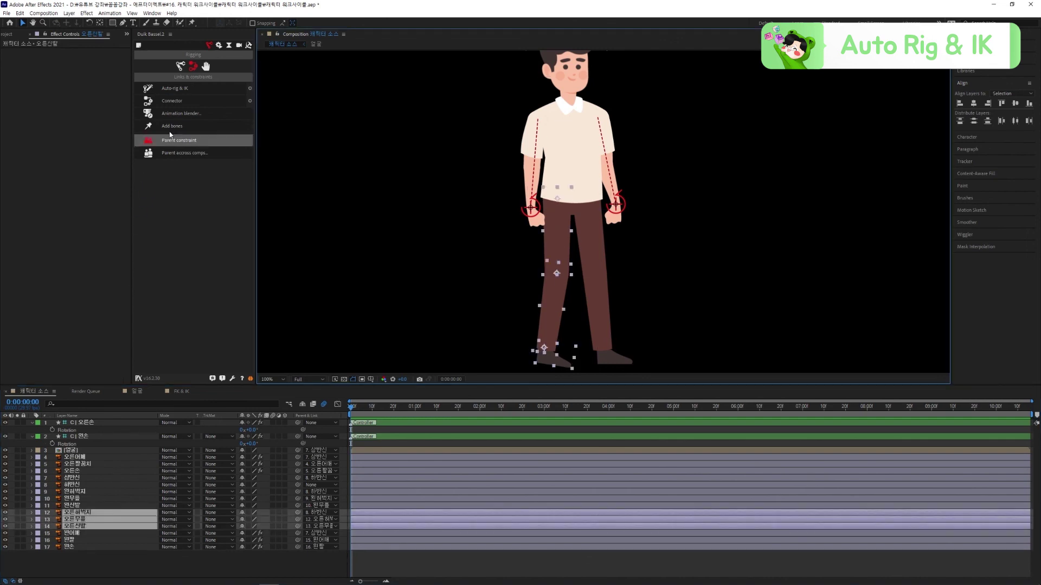
{"action": "left_click", "coordinate": [174, 88]}
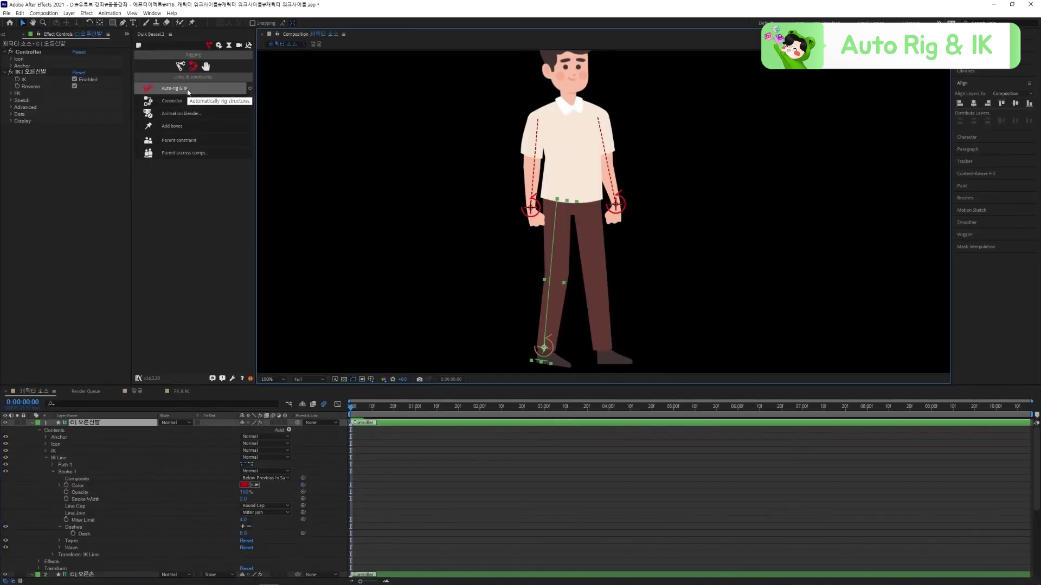
{"action": "left_click", "coordinate": [33, 423]}
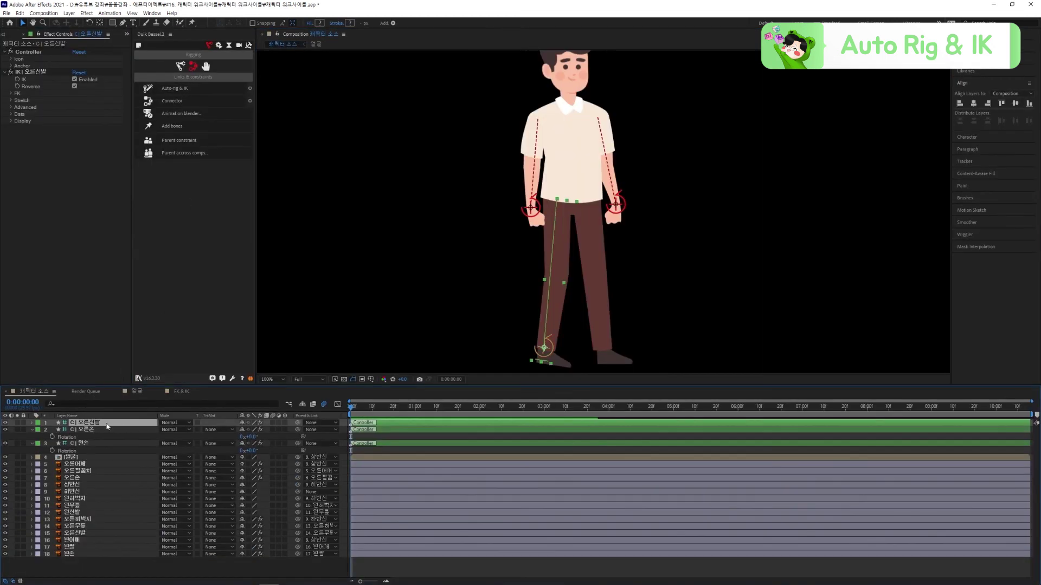
Test the C | 오른신발 controller by moving the foot backward and rotating it, and undo the test changes
{"action": "left_click_drag", "start_coordinate": [542, 351], "coordinate": [522, 337]}
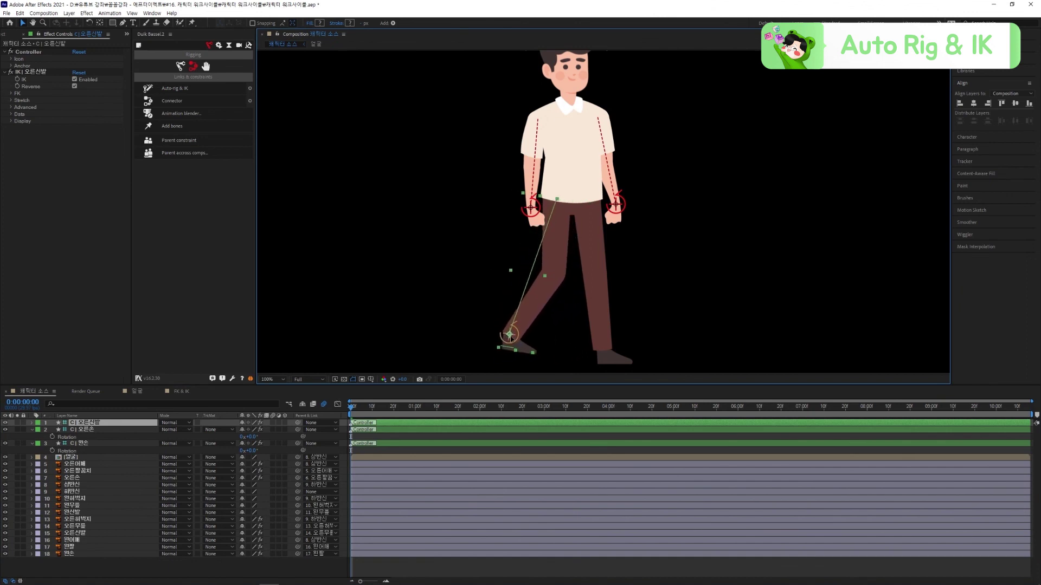
{"action": "key", "text": "r"}
{"action": "left_click_drag", "start_coordinate": [255, 429], "coordinate": [272, 419]}
{"action": "key", "text": "ctrl+z"}
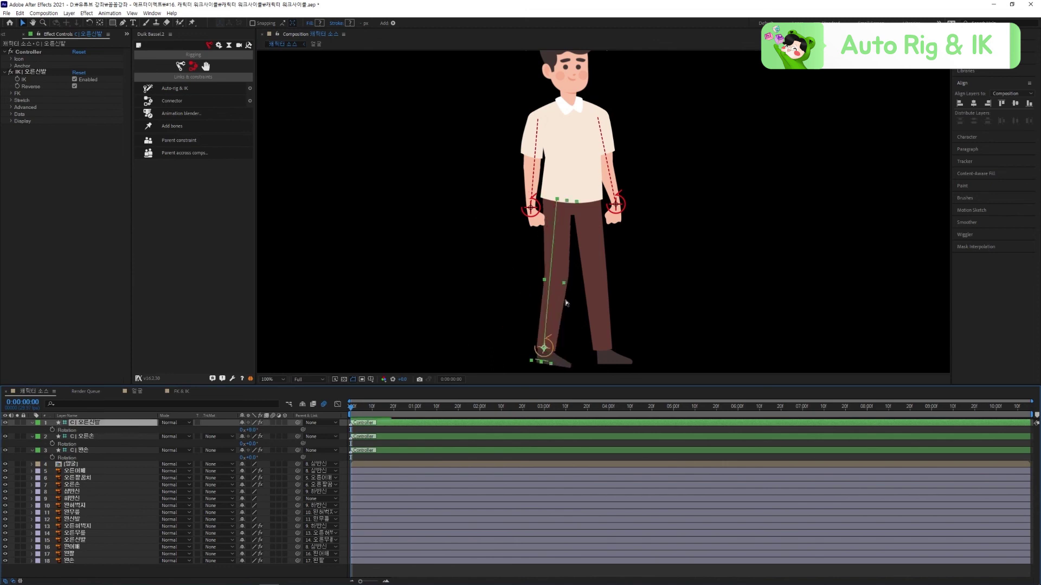
Try Auto-rig & IK on 왼신발, 왼무릎 and 왼허벅지 with the leg straight, test its foot controller, and remove the rig
{"action": "left_click", "coordinate": [604, 350]}
{"action": "left_click", "coordinate": [602, 299], "text": "shift"}
{"action": "left_click", "coordinate": [593, 267], "text": "shift"}
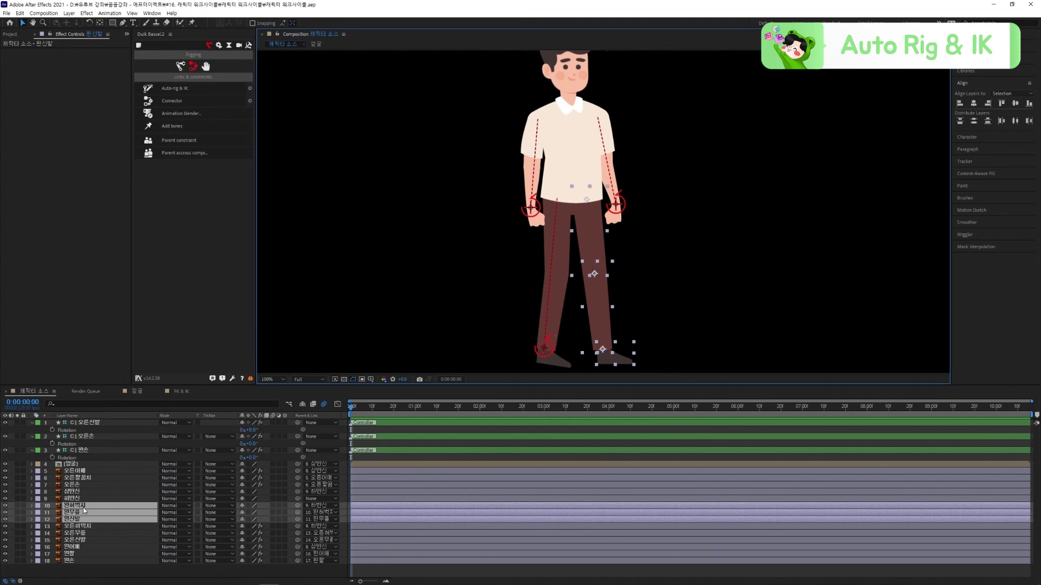
{"action": "left_click", "coordinate": [185, 93]}
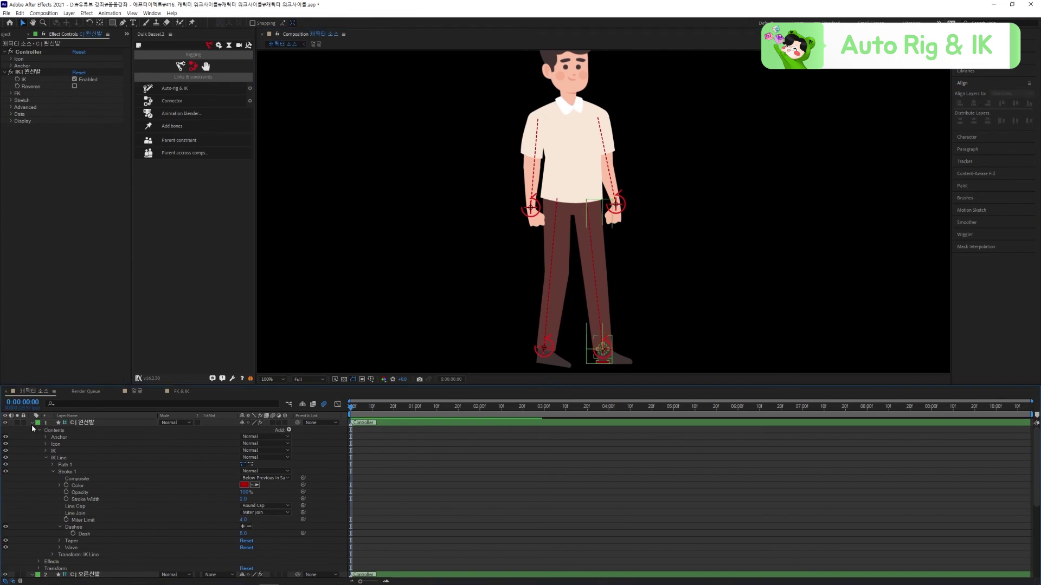
{"action": "left_click_drag", "start_coordinate": [615, 341], "coordinate": [643, 326]}
{"action": "key", "text": "Delete"}
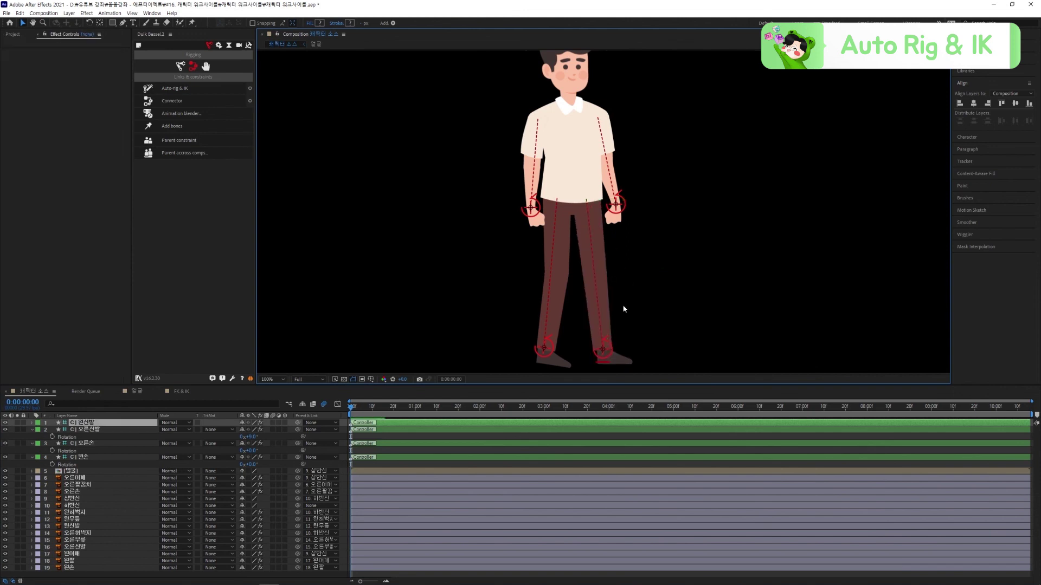
Rotate the 왼무릎 layer about 10° so the lower leg bends backward
{"action": "left_click", "coordinate": [608, 304]}
{"action": "key", "text": "r"}
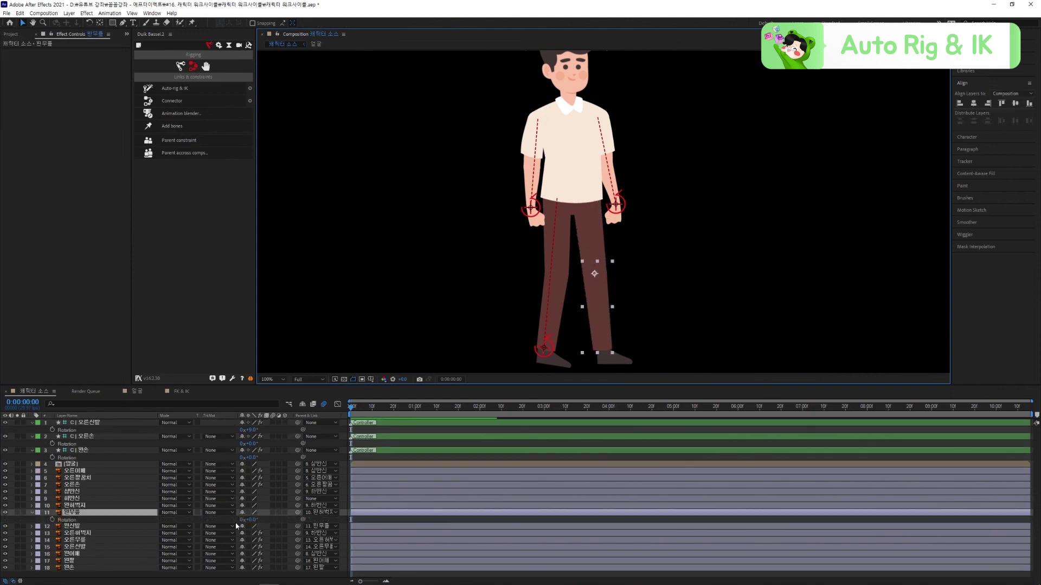
{"action": "left_click_drag", "start_coordinate": [252, 522], "coordinate": [255, 520]}
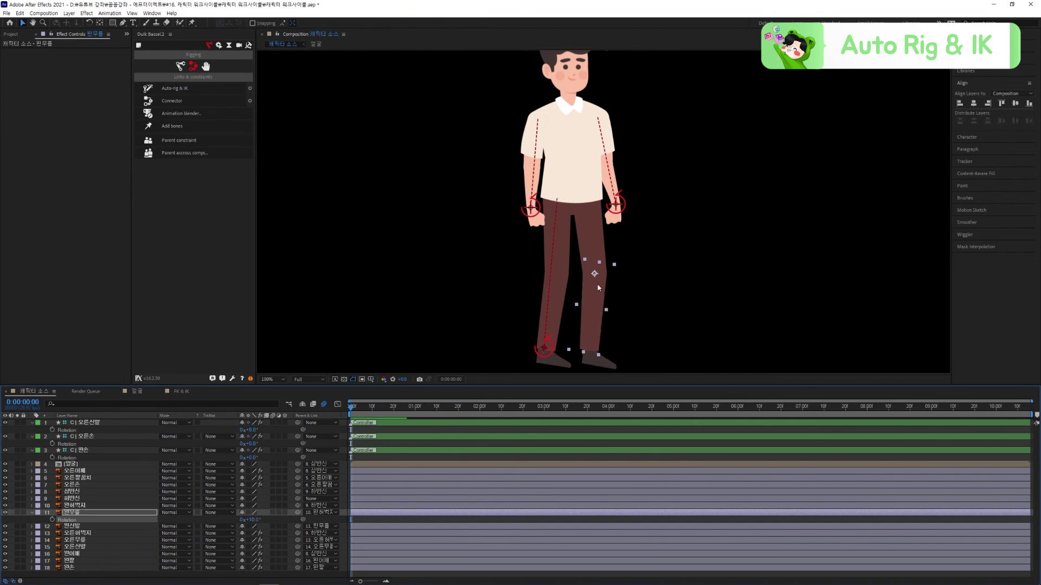
Apply Auto-rig & IK to 왼신발, 왼무릎 and 왼허벅지 with the knee pre-bent, and collapse the new controller's properties
{"action": "left_click", "coordinate": [73, 527]}
{"action": "left_click", "coordinate": [79, 506], "text": "shift"}
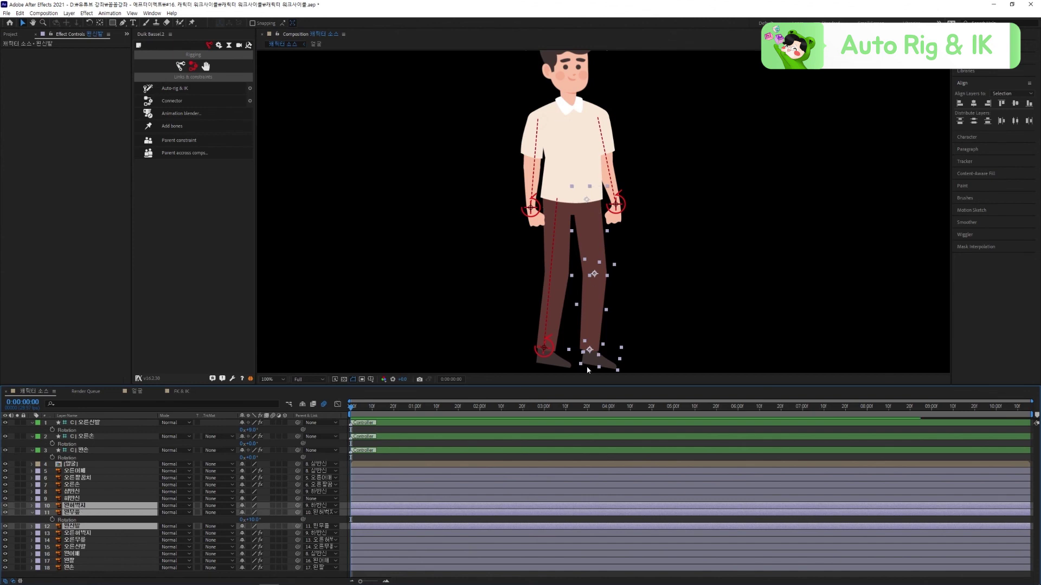
{"action": "left_click", "coordinate": [188, 89]}
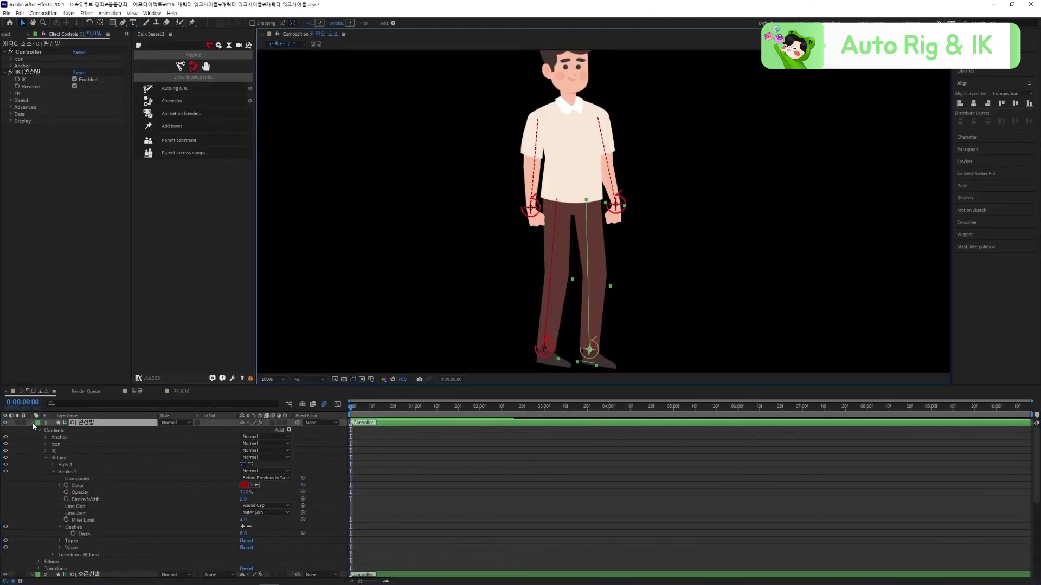
{"action": "left_click", "coordinate": [33, 424]}
Reveal the Rotation of C | 왼신발 and test the controller by raising the foot, returning it to its original position
{"action": "key", "text": "r"}
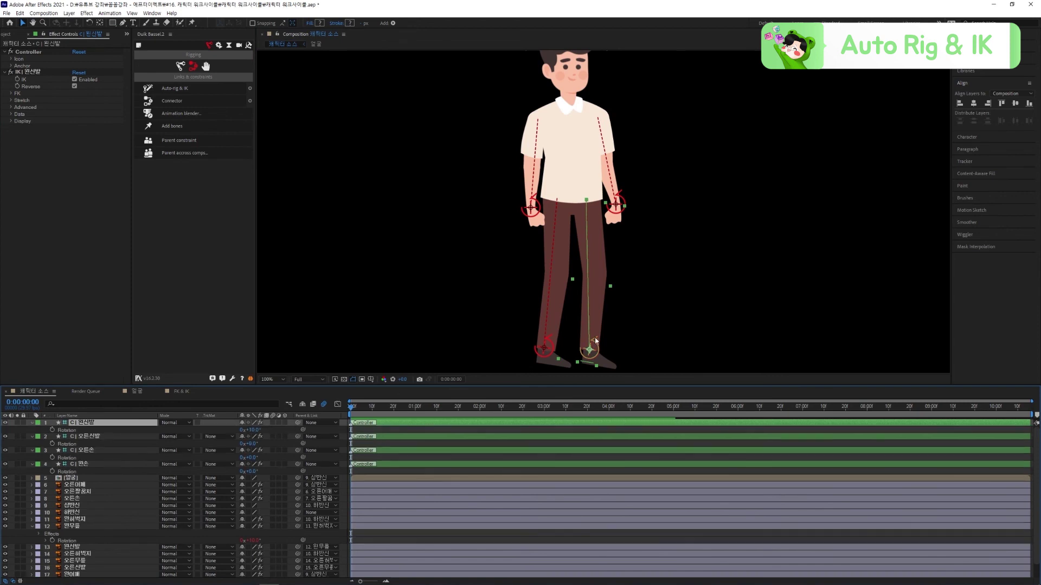
{"action": "mouse_move", "coordinate": [595, 340]}
{"action": "left_mouse_down"}
{"action": "mouse_move", "coordinate": [616, 324]}
{"action": "mouse_move", "coordinate": [580, 344]}
{"action": "mouse_move", "coordinate": [608, 330]}
{"action": "mouse_move", "coordinate": [590, 350]}
{"action": "left_mouse_up"}
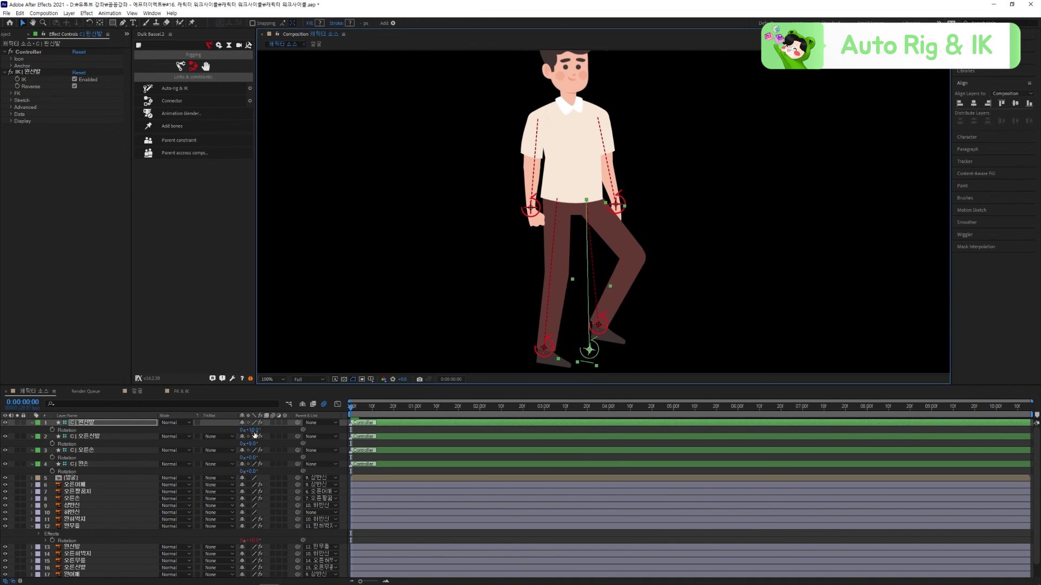
Set the Rotation of the C | 왼신발 controller to 0°
{"action": "mouse_move", "coordinate": [255, 434]}
{"action": "left_mouse_down"}
{"action": "mouse_move", "coordinate": [267, 428]}
{"action": "mouse_move", "coordinate": [249, 430]}
{"action": "left_mouse_up"}
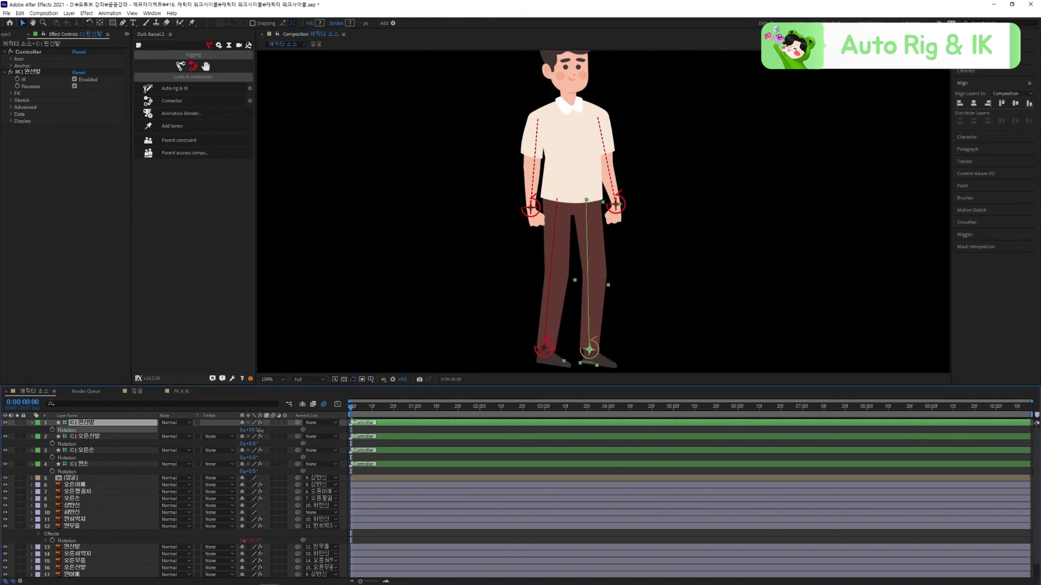
{"action": "left_click", "coordinate": [251, 430]}
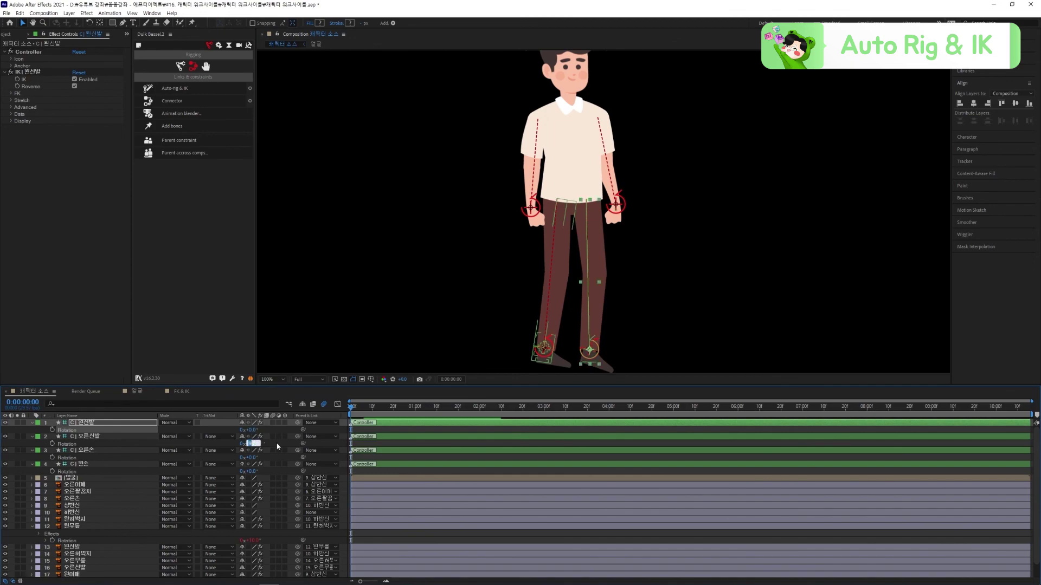